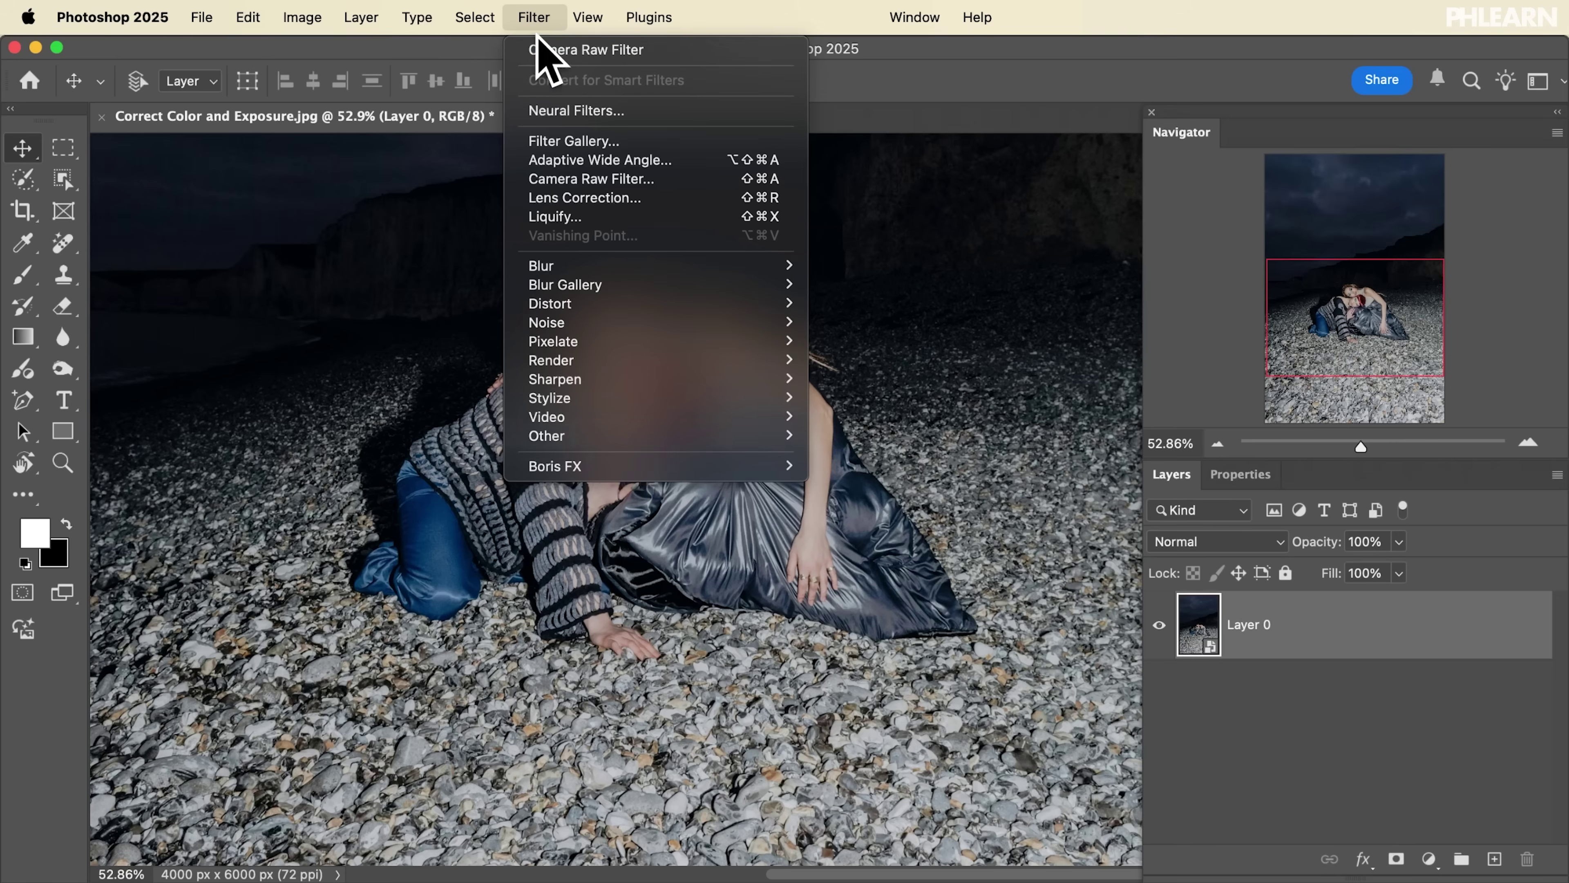
click(584, 185)
drag(771, 322, 645, 617)
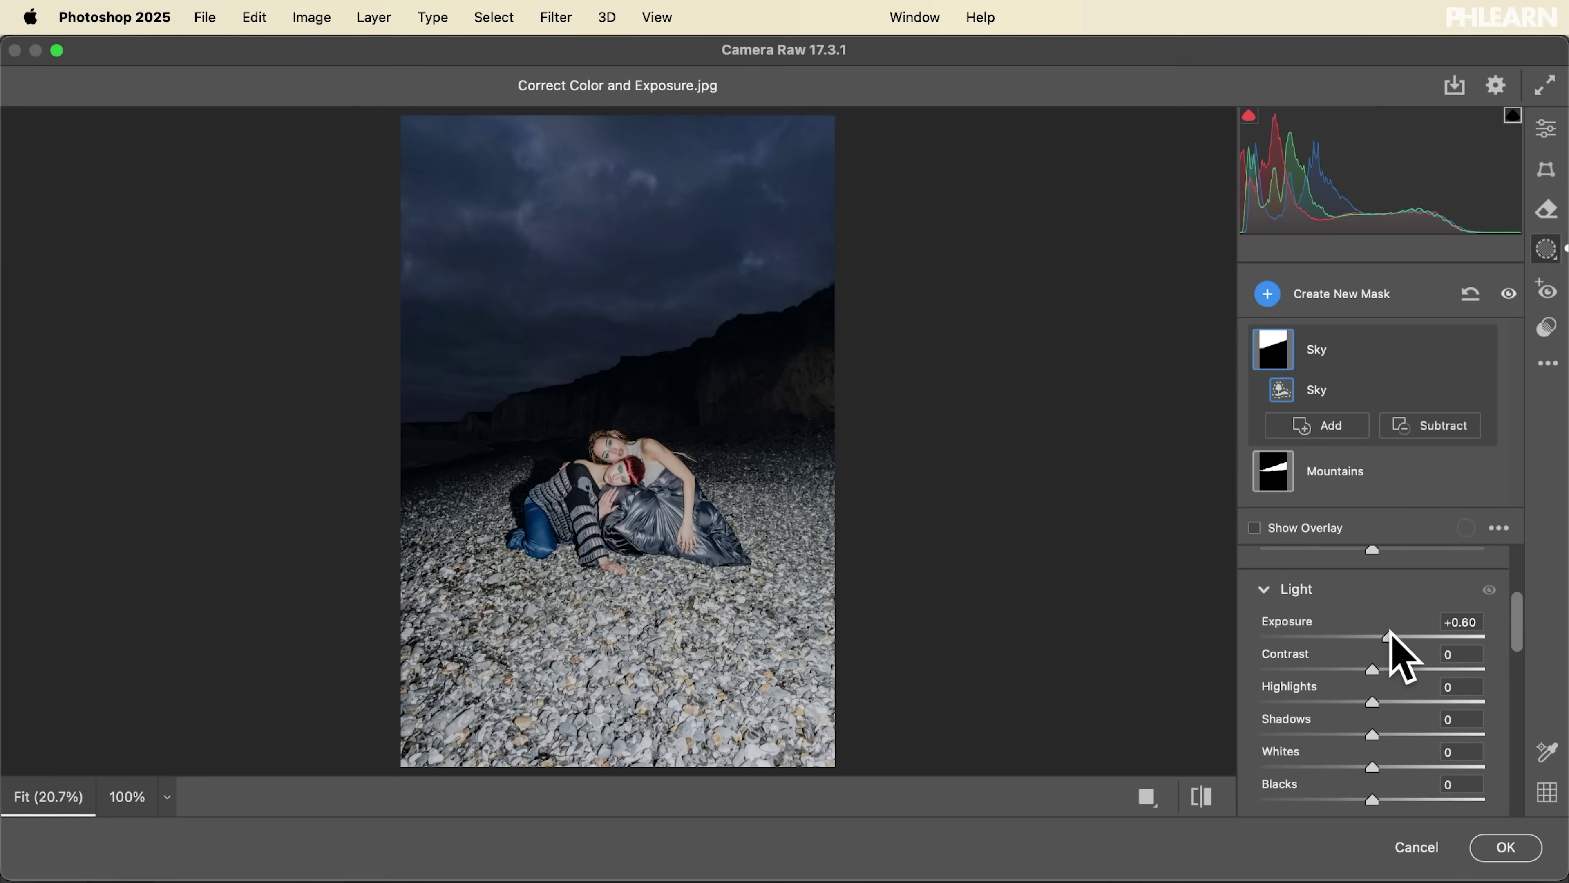
drag(1390, 637, 1383, 680)
scroll(1395, 637, down, 5)
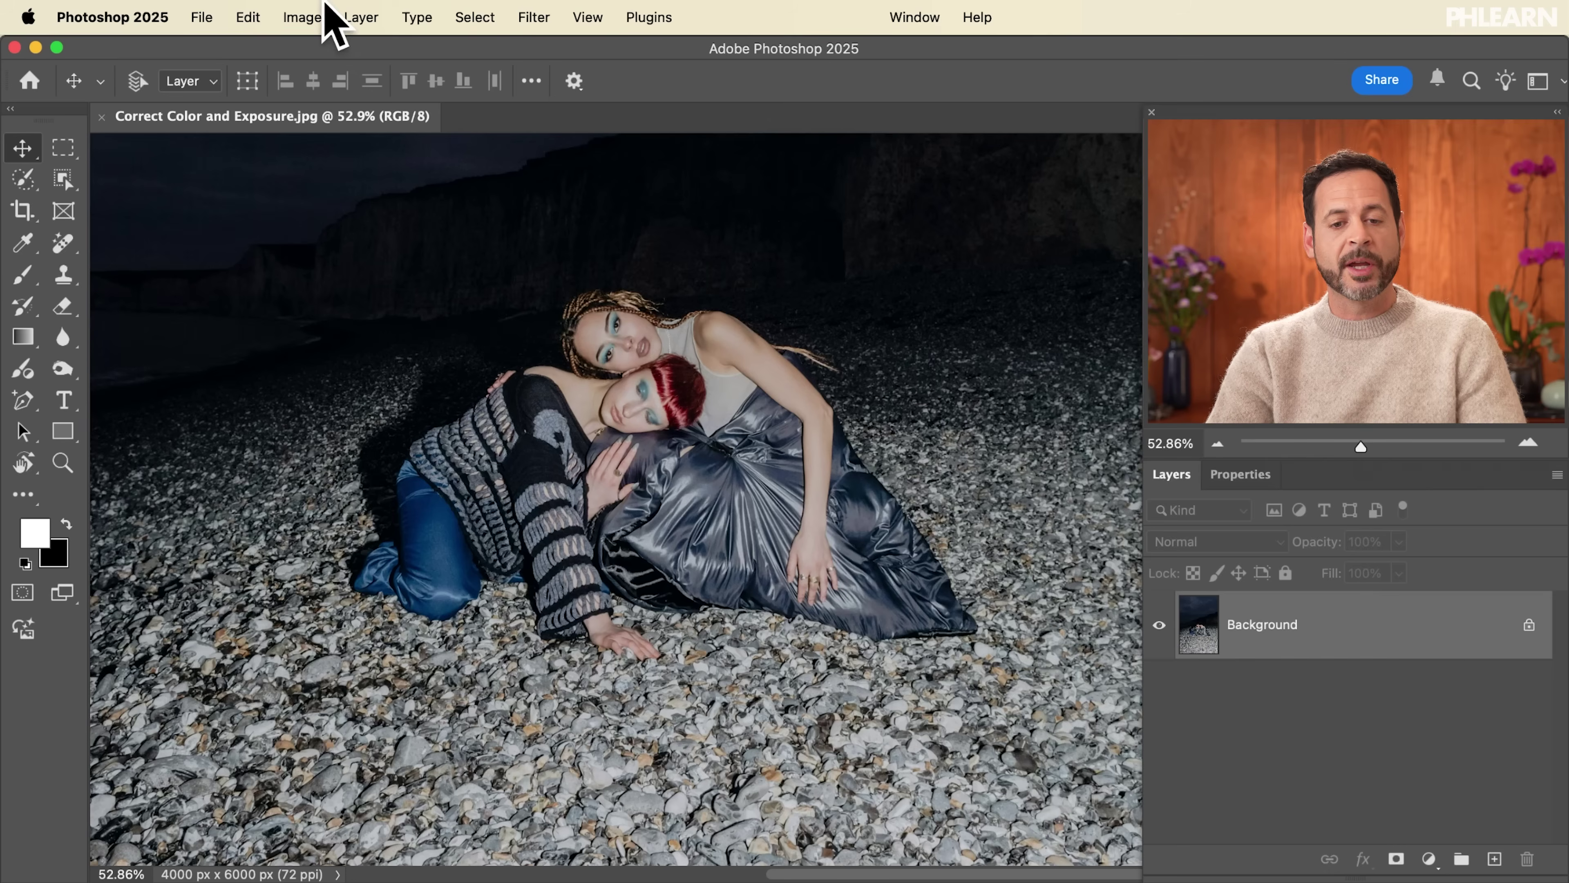
Convert the Background layer for smart filters and open it in the Camera Raw Filter
click(532, 17)
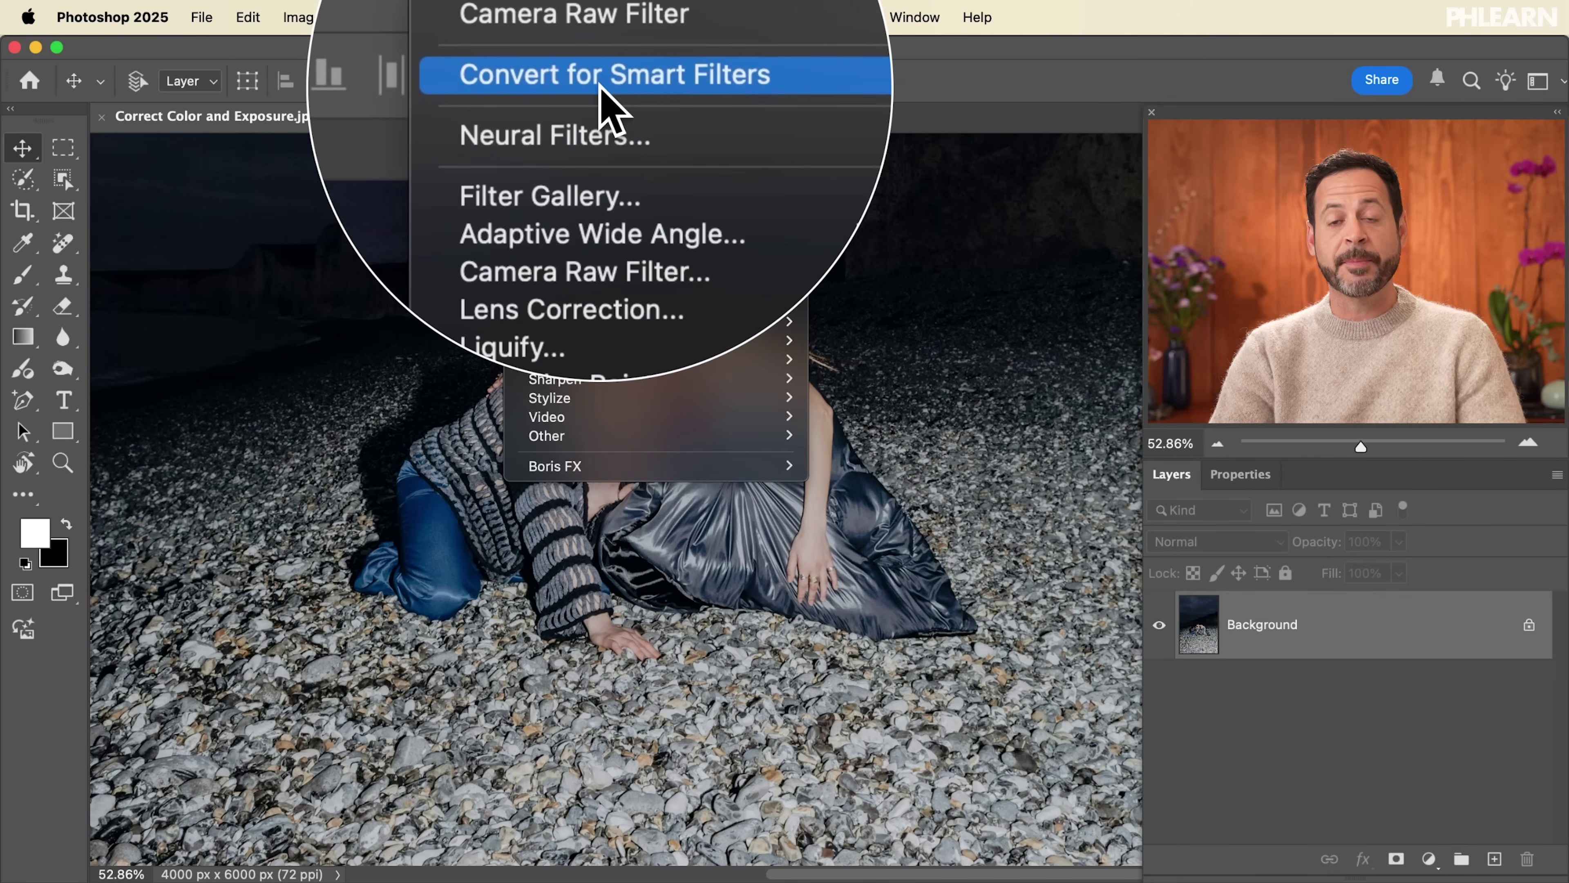
click(599, 85)
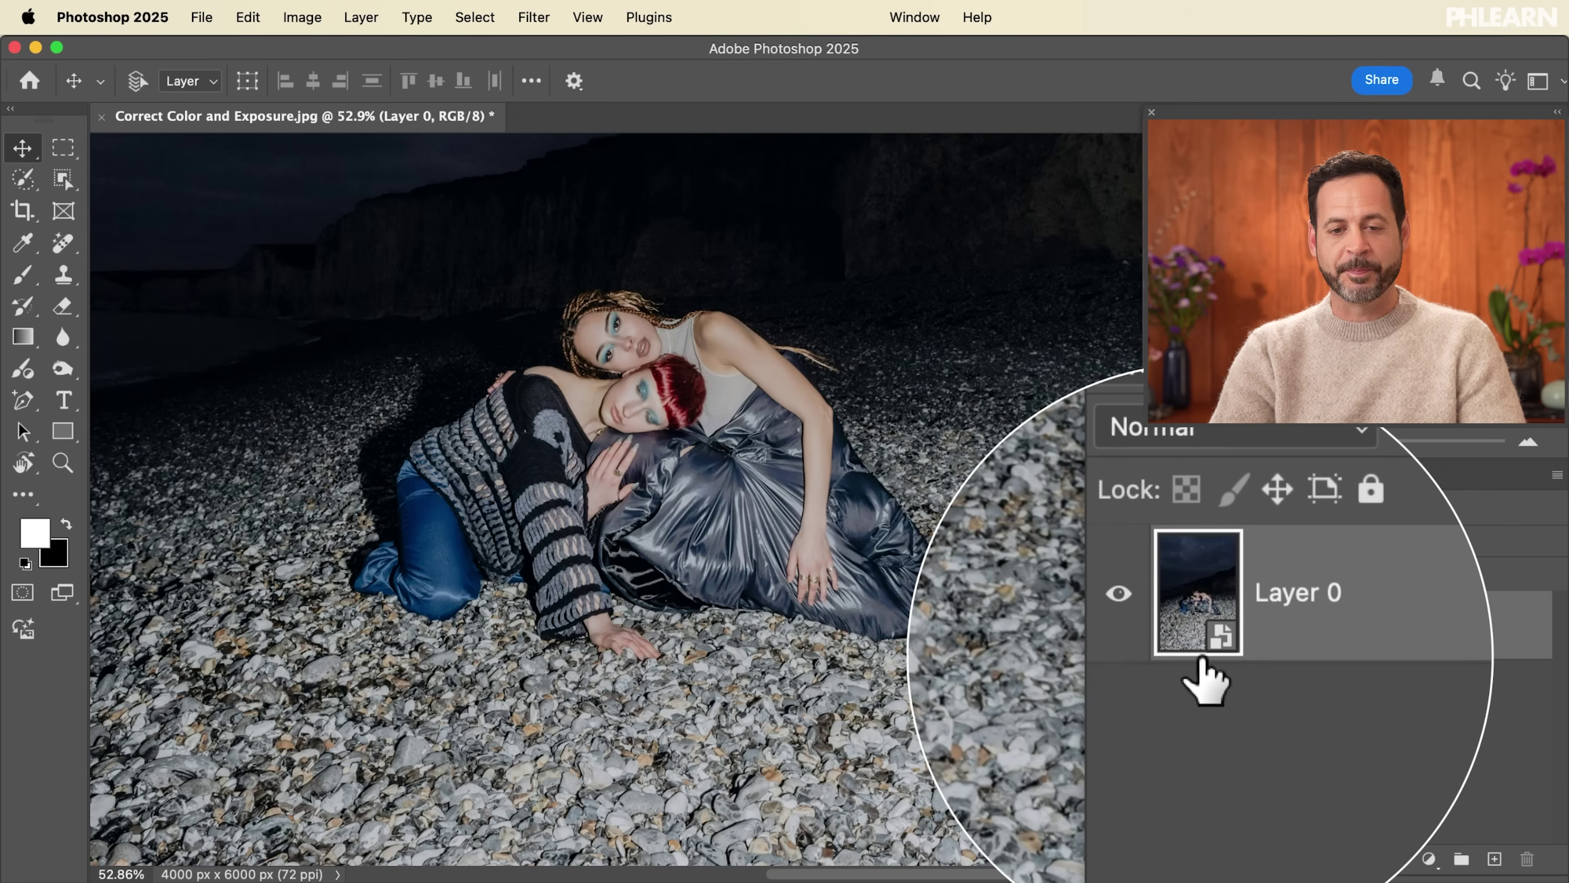
click(534, 18)
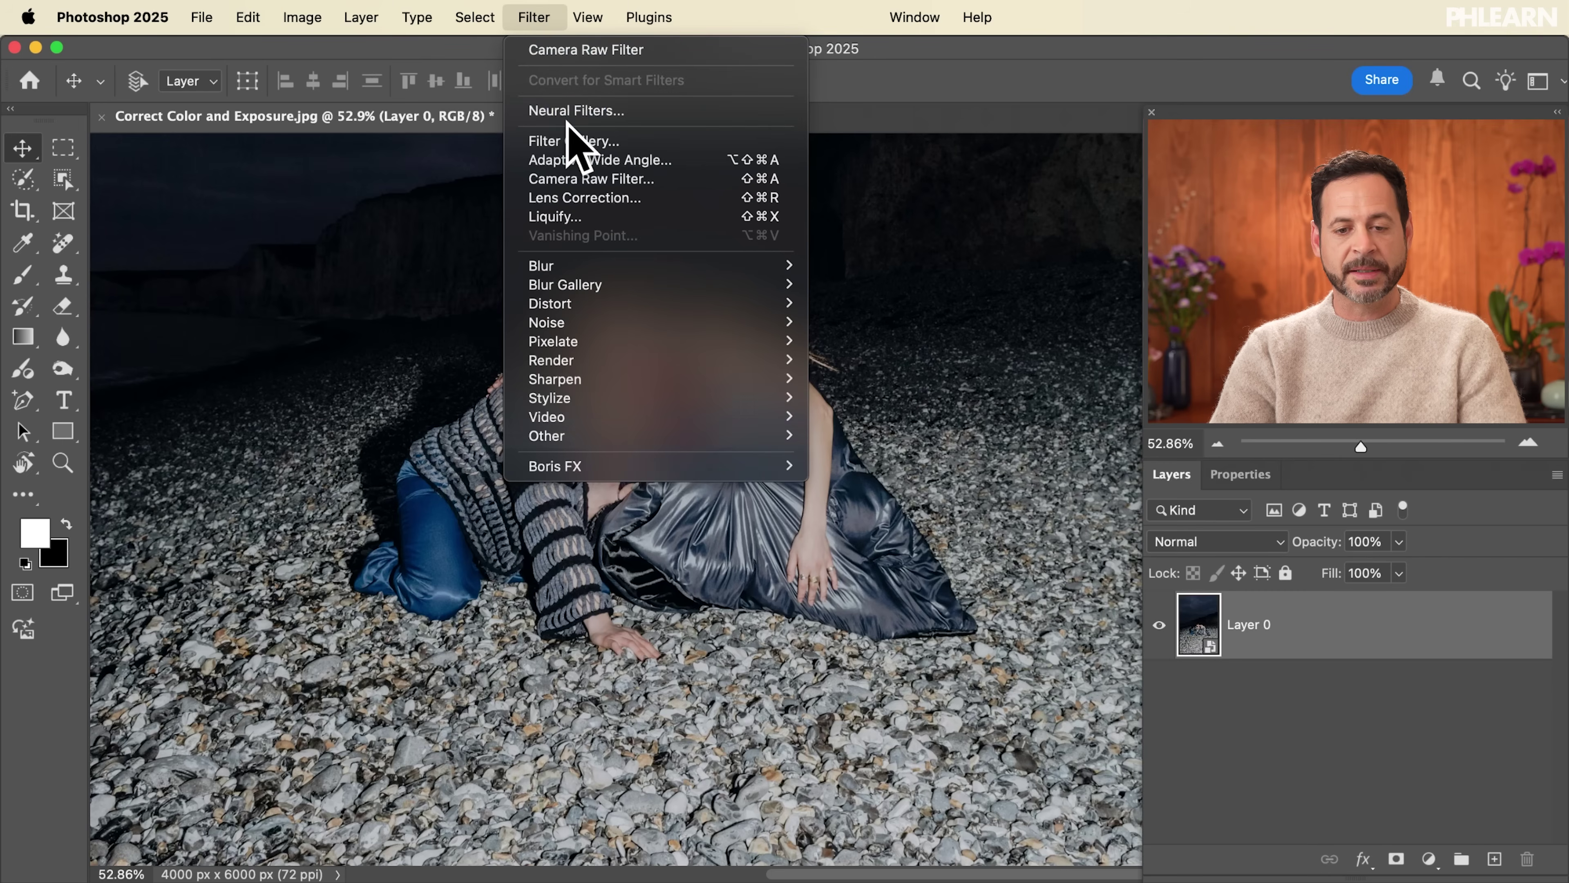
click(584, 185)
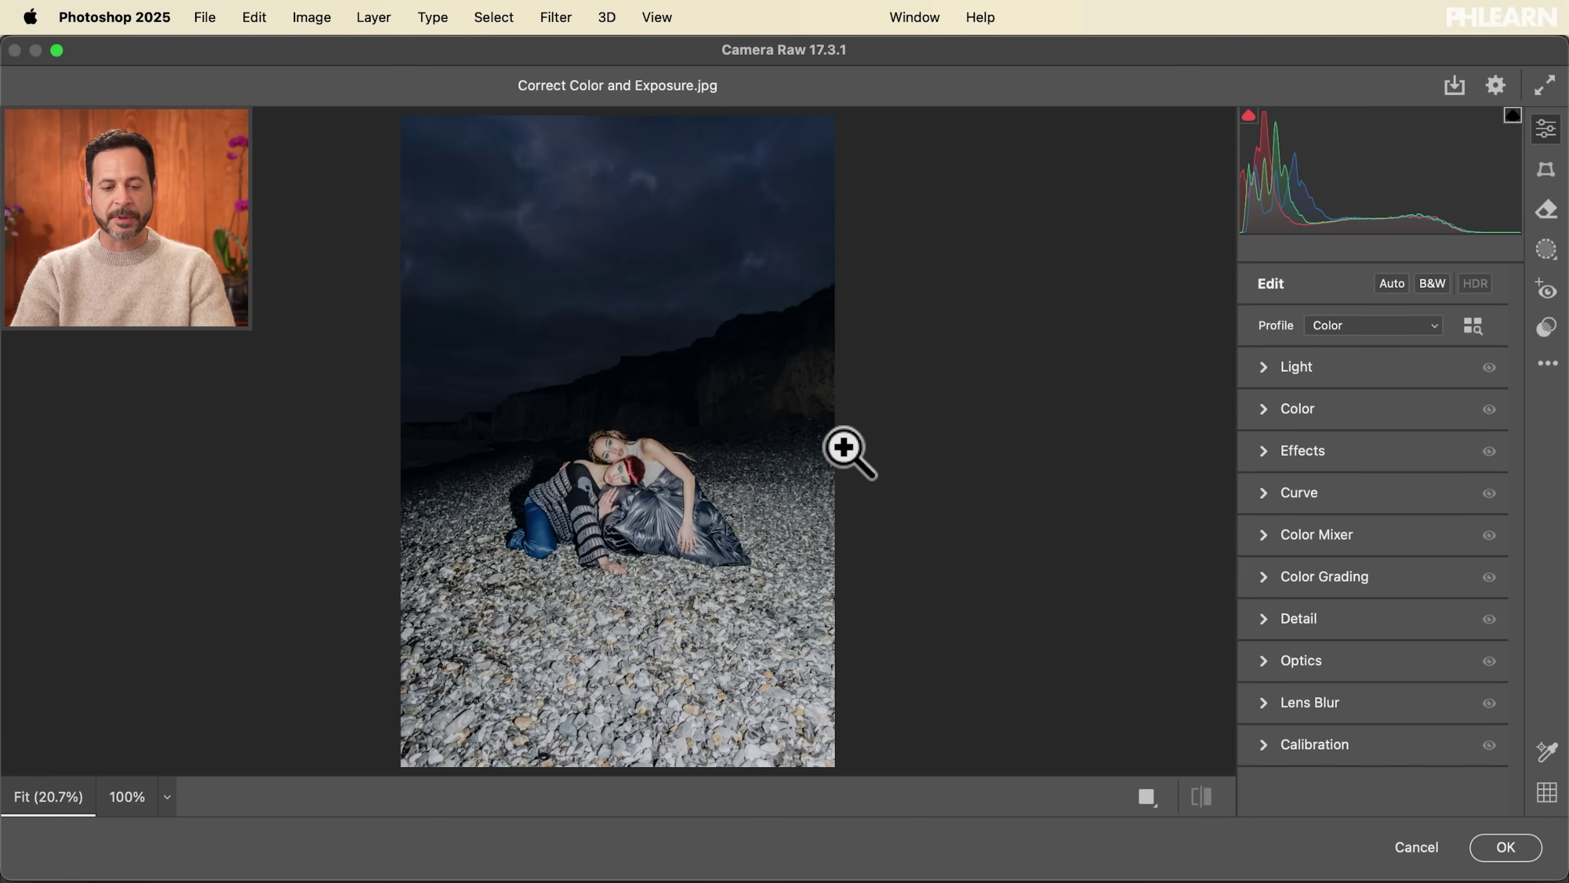
Create separate Landscape masks for the sky and the mountains
drag(508, 642, 508, 797)
key(h)
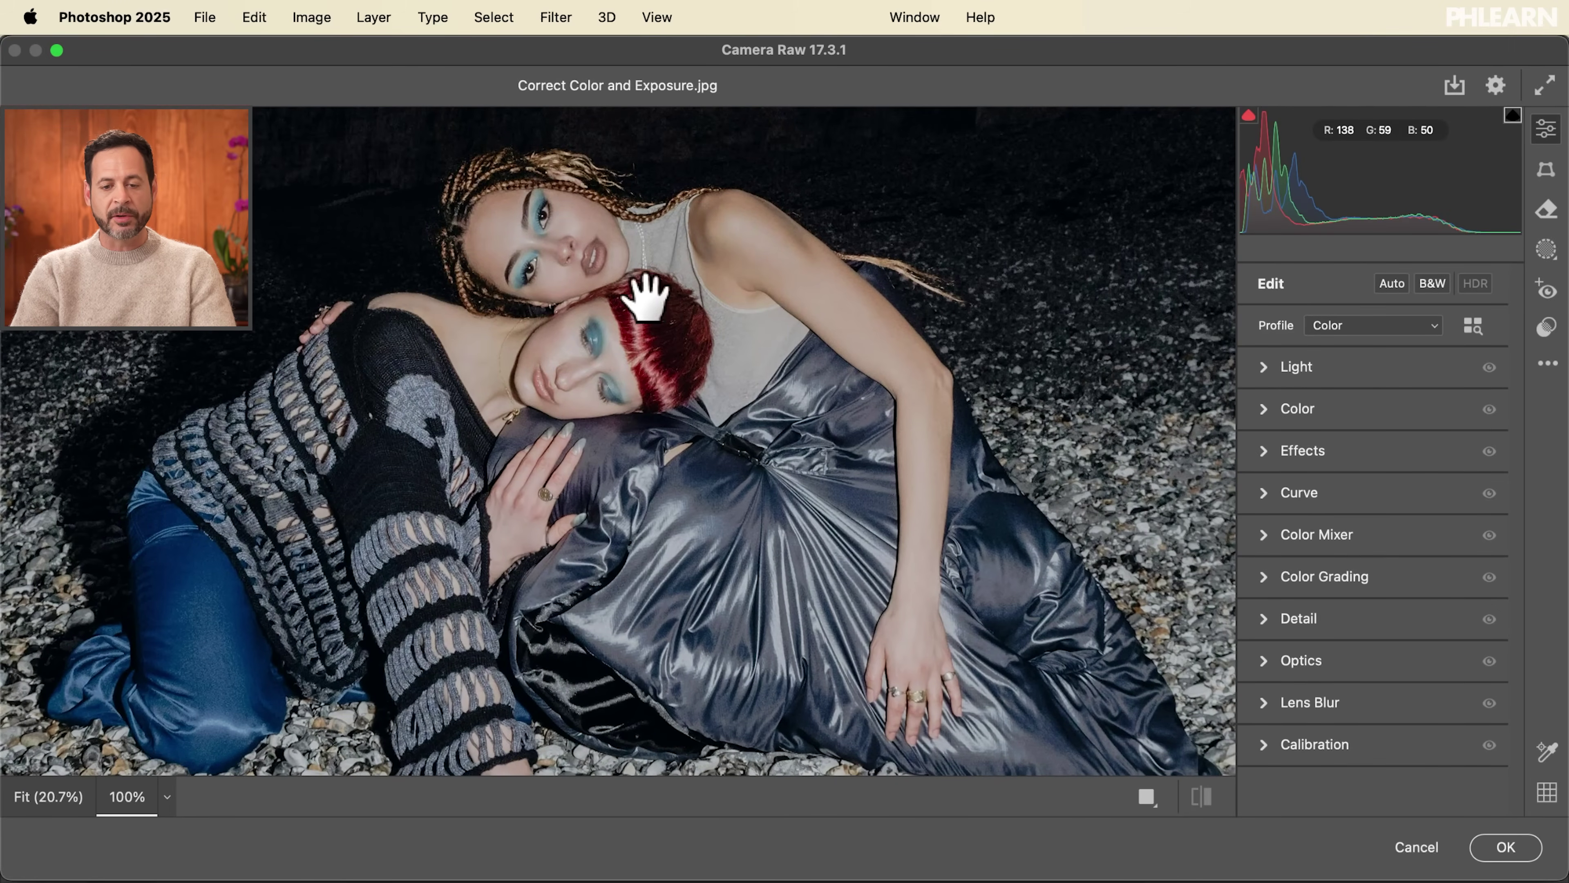
click(574, 463)
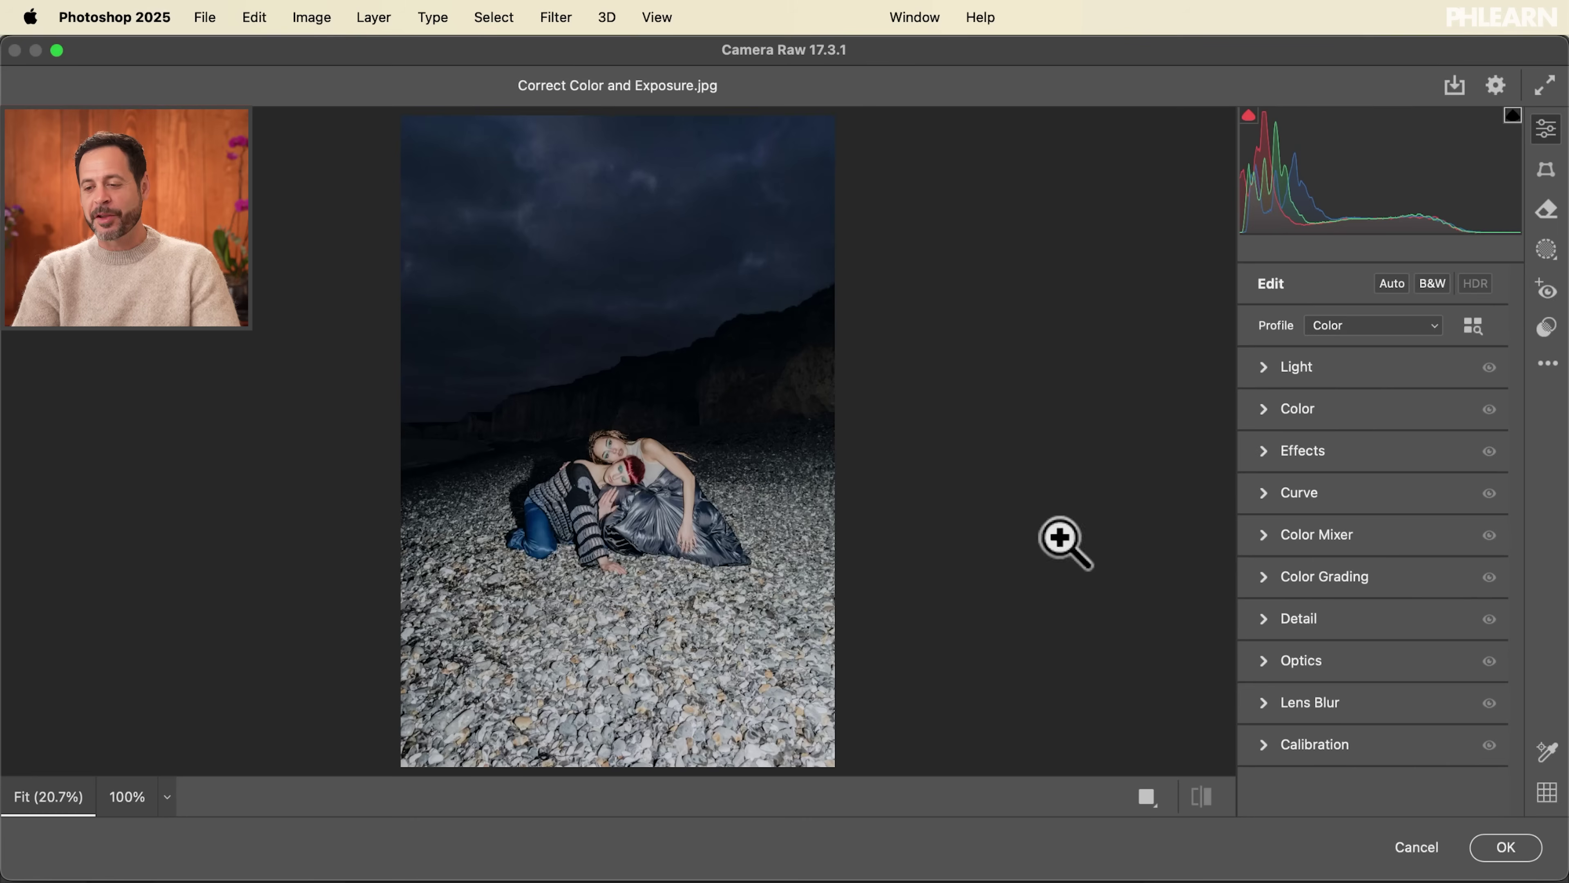
click(1549, 255)
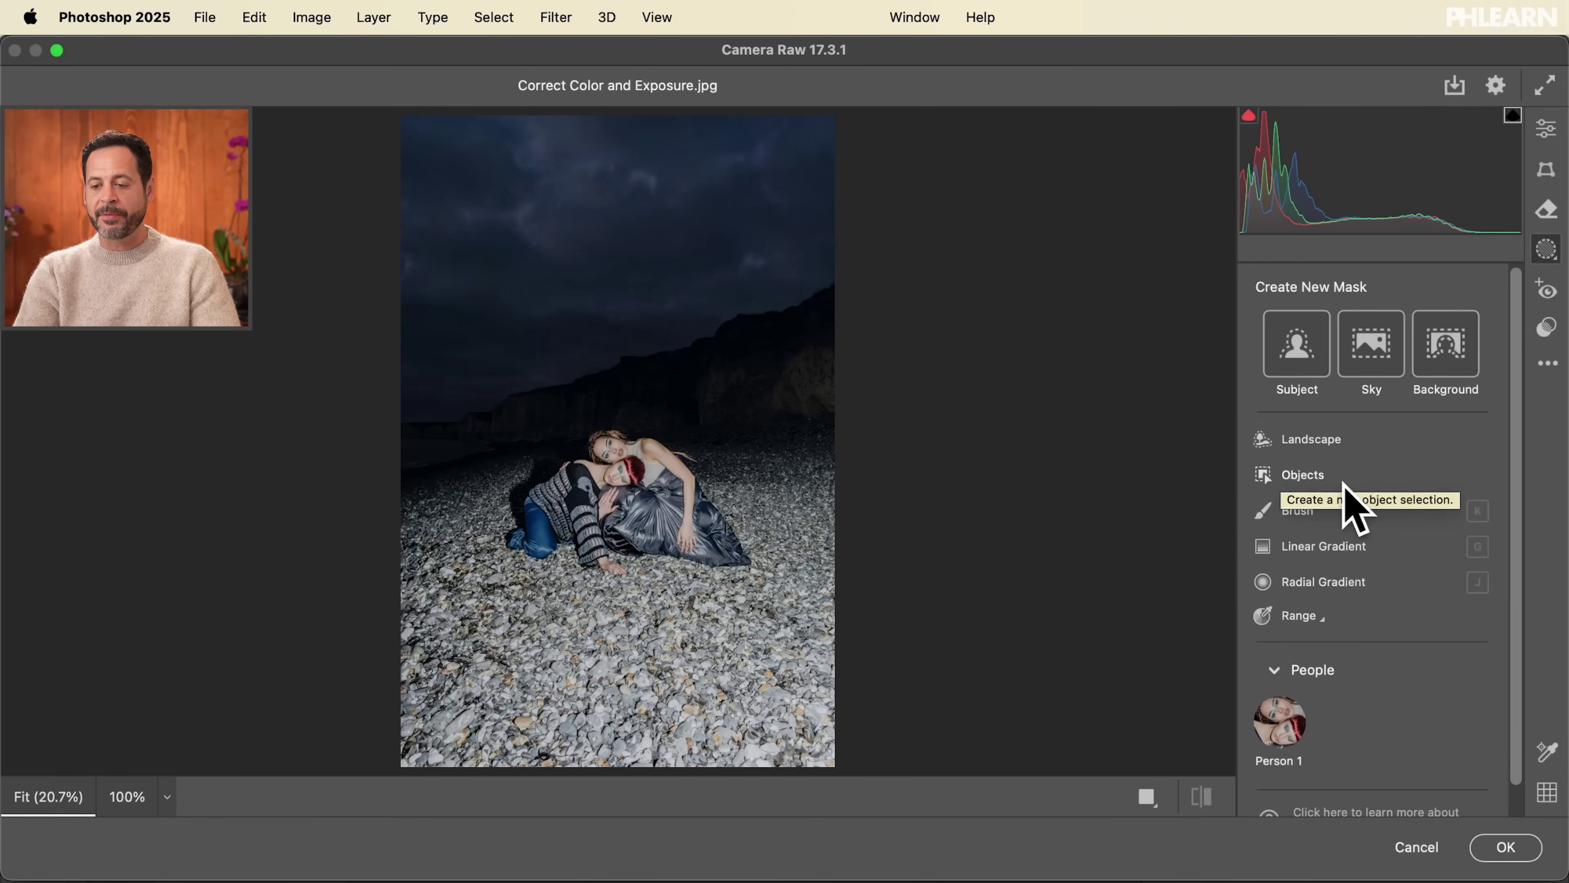
click(1323, 438)
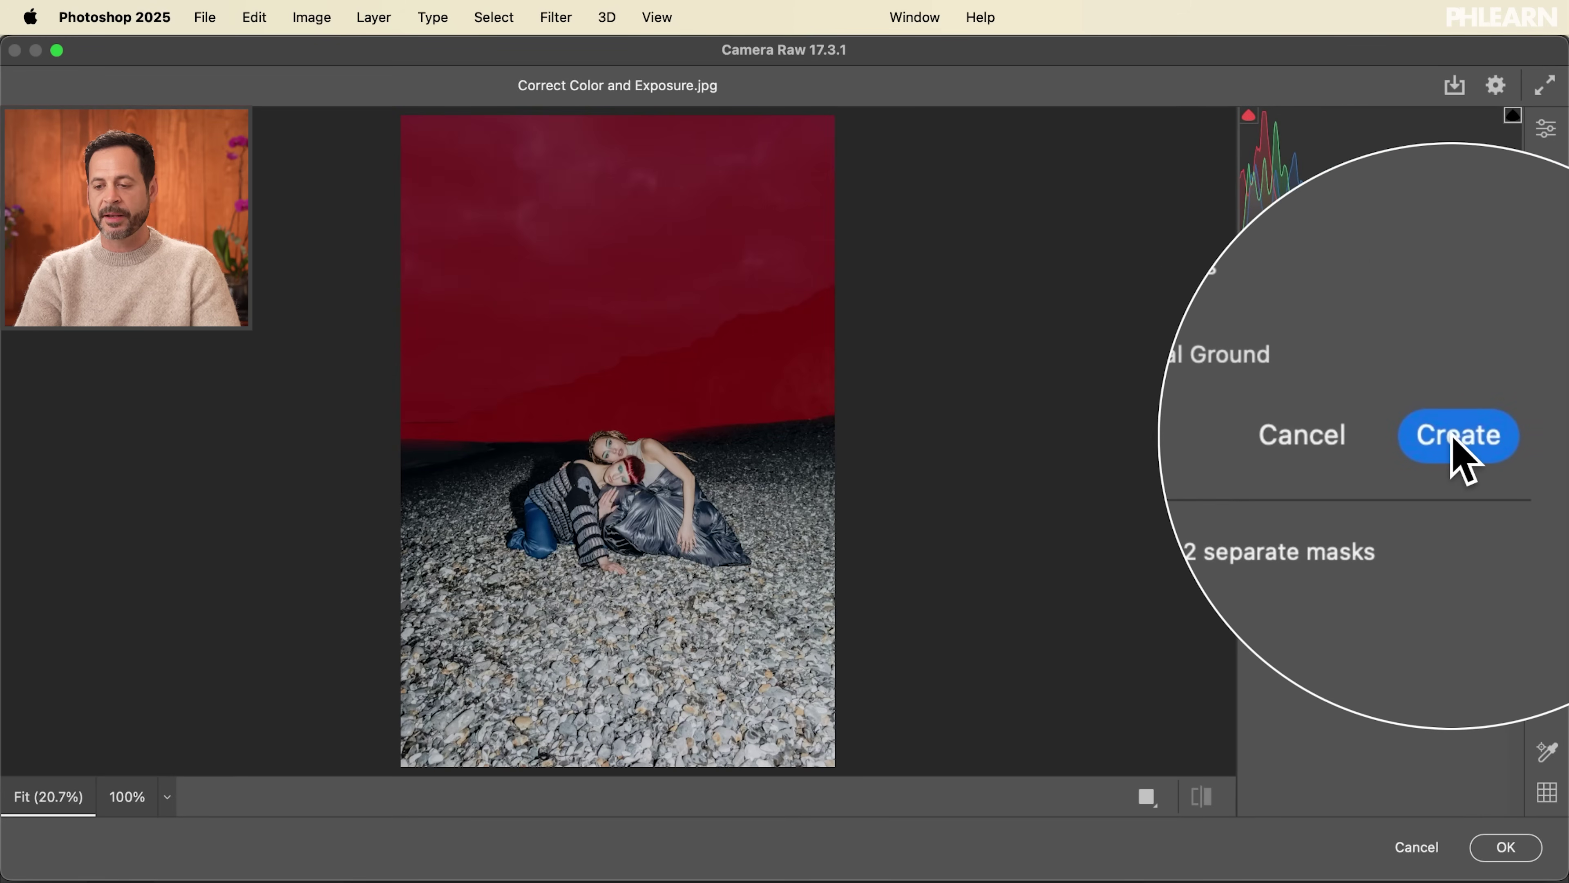
click(1455, 441)
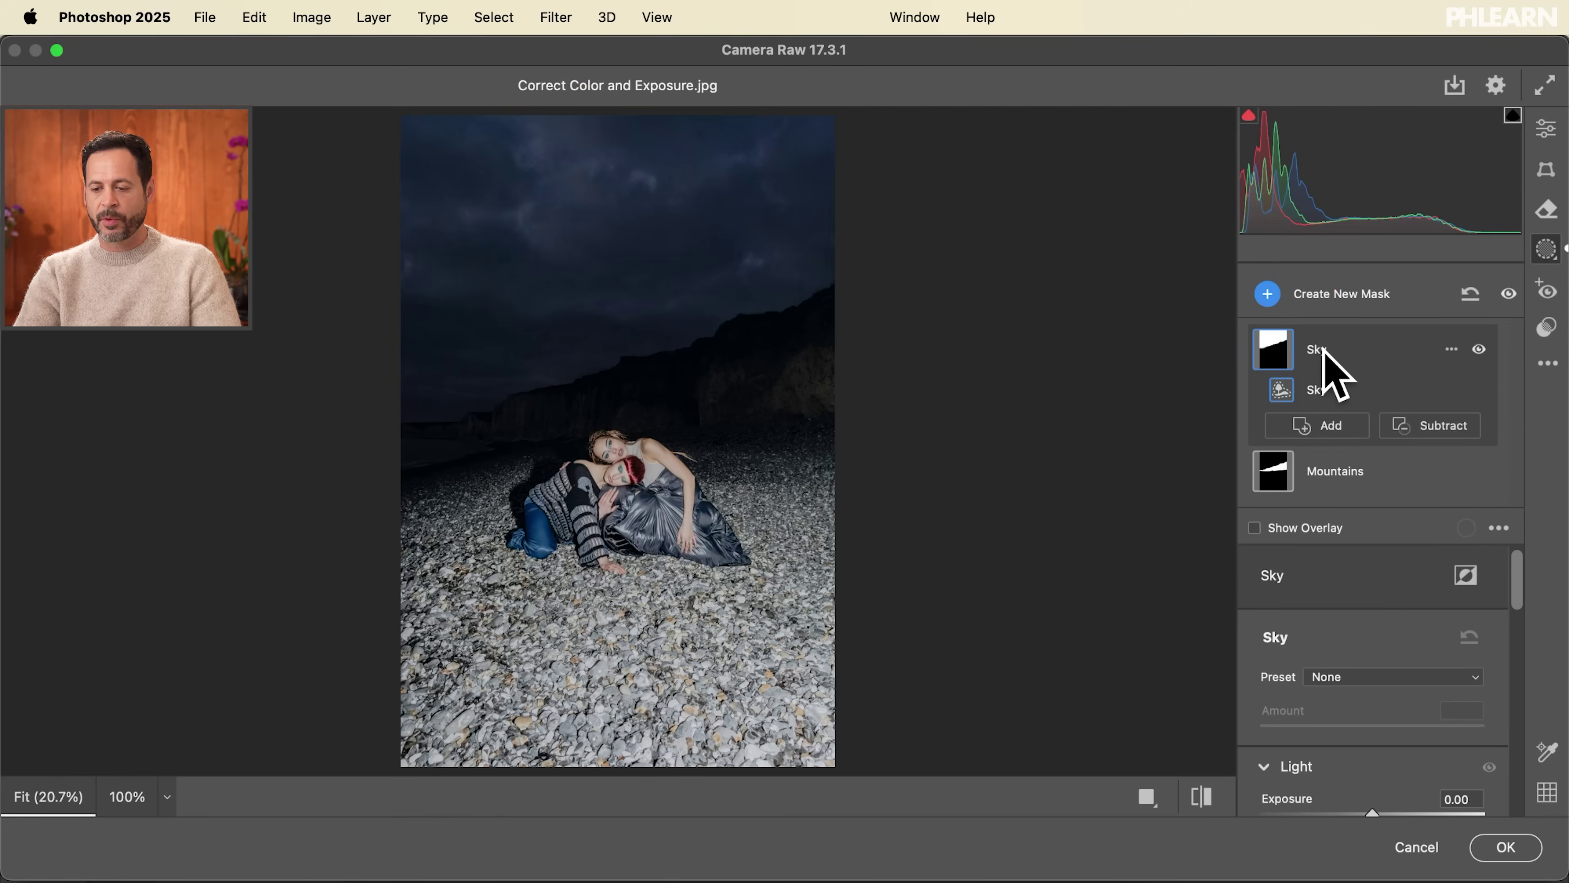
Brighten the Sky mask with Exposure +0.80 and Contrast +19
scroll(1354, 575, down, 3)
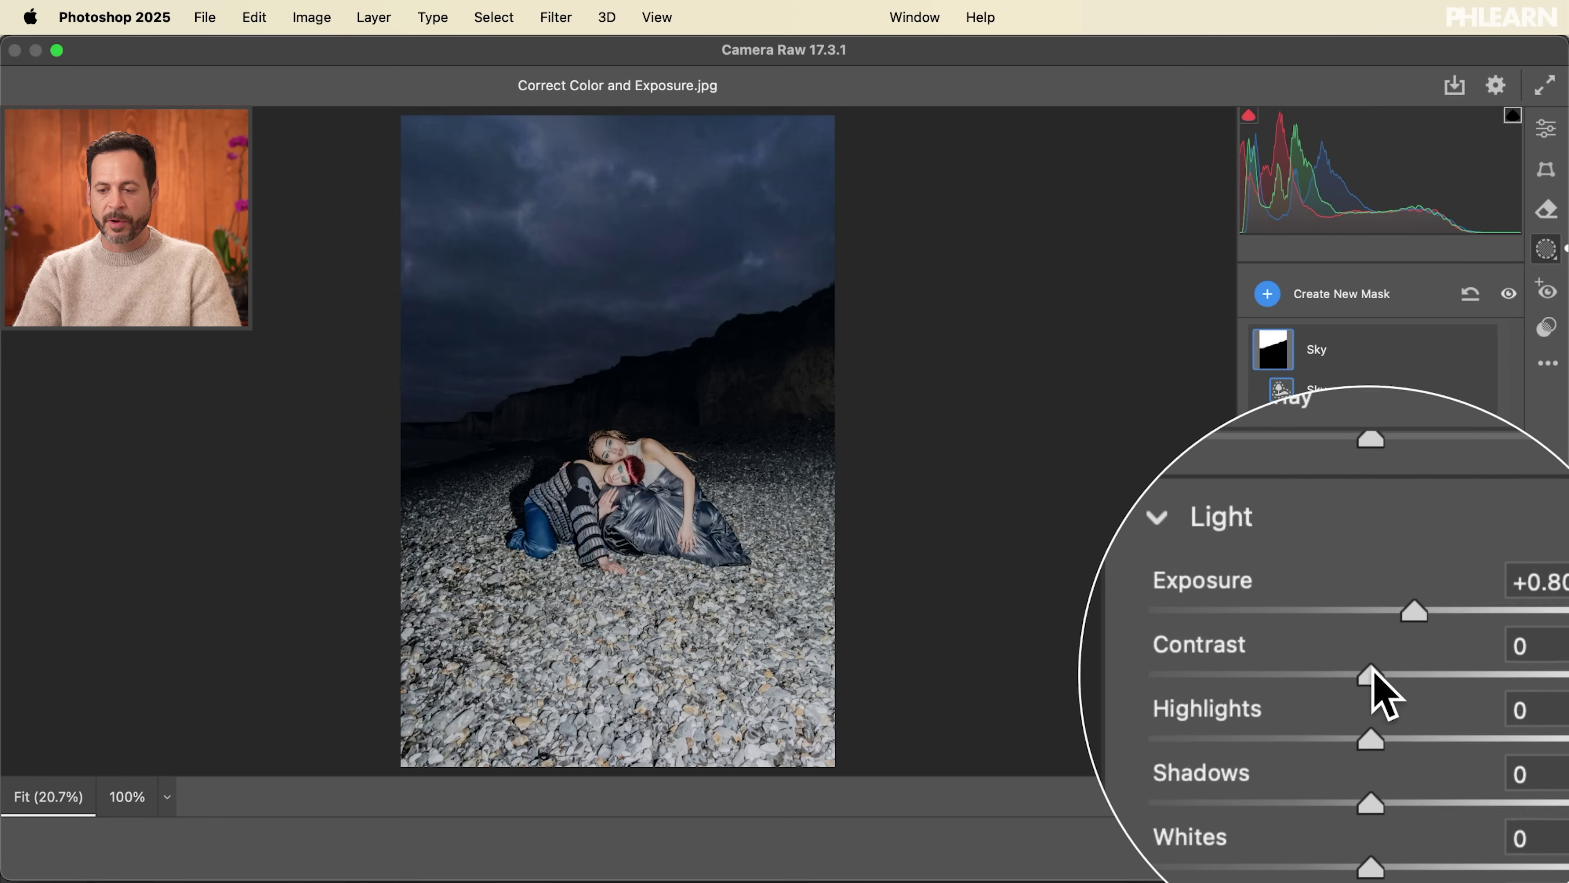
drag(1374, 670, 1394, 668)
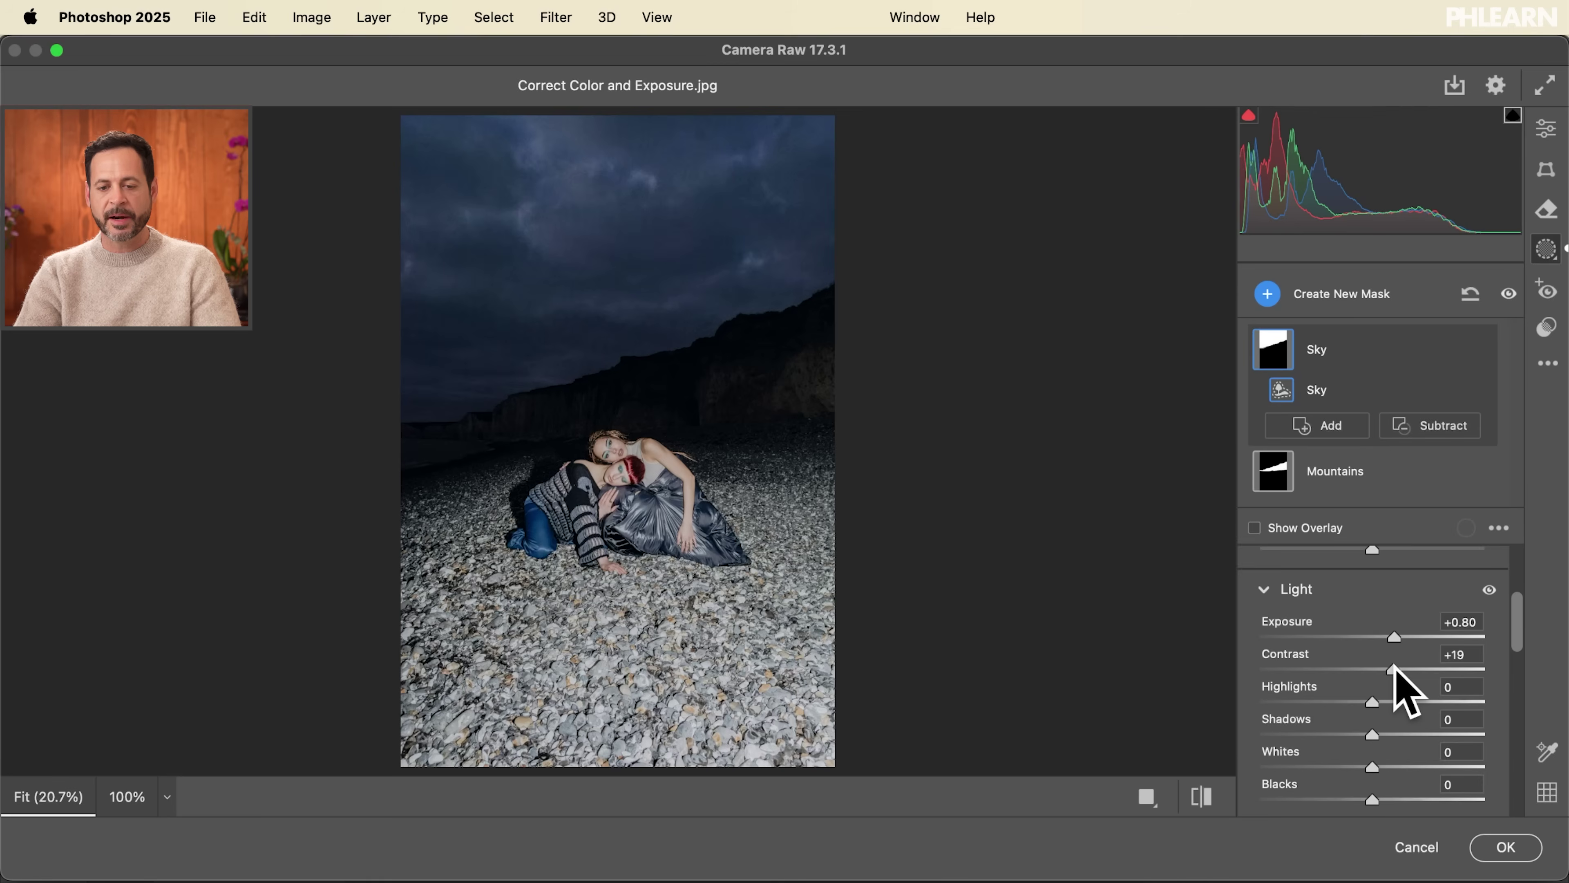
scroll(1396, 667, down, 2)
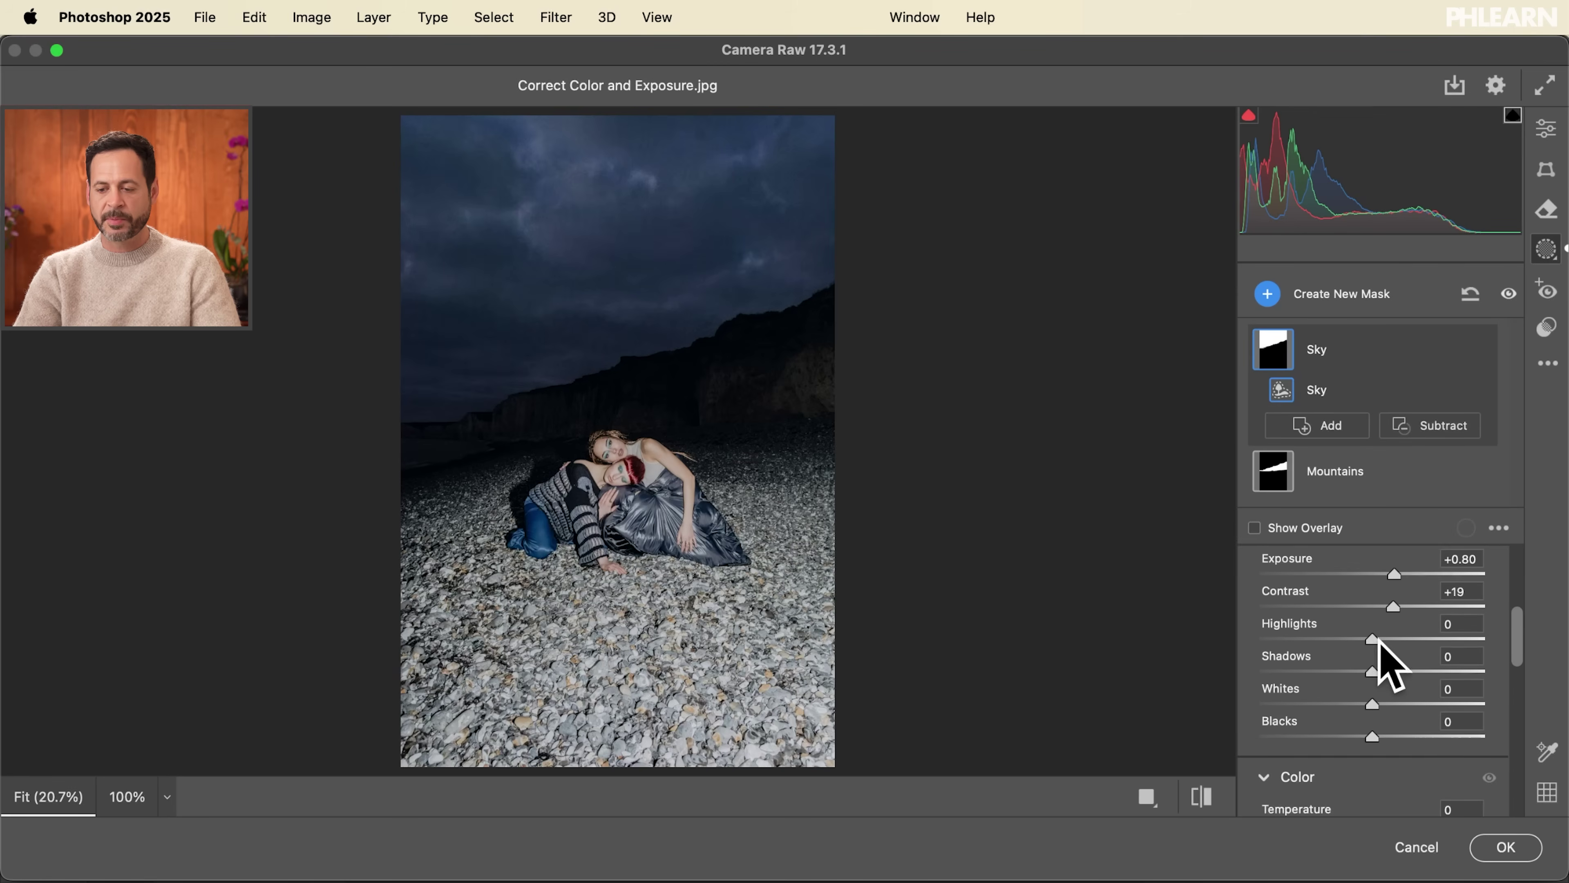
Set the Sky mask's Clarity to +33 and its Temperature to +9
scroll(1440, 642, down, 12)
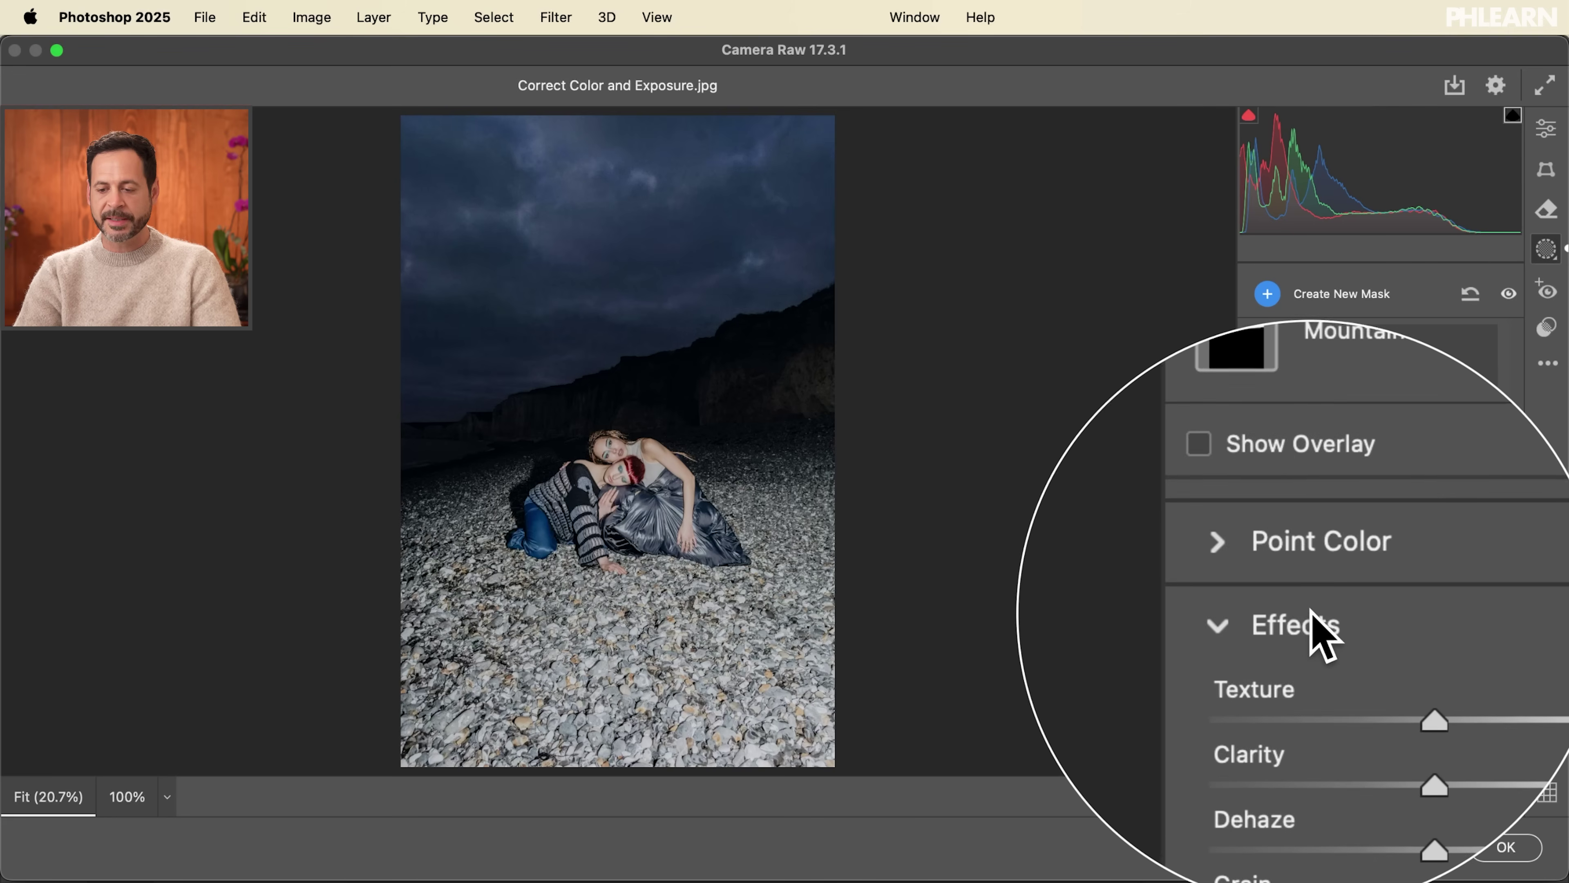
mouse_move(1374, 701)
mouse_down()
mouse_move(1436, 689)
mouse_move(1389, 677)
mouse_up()
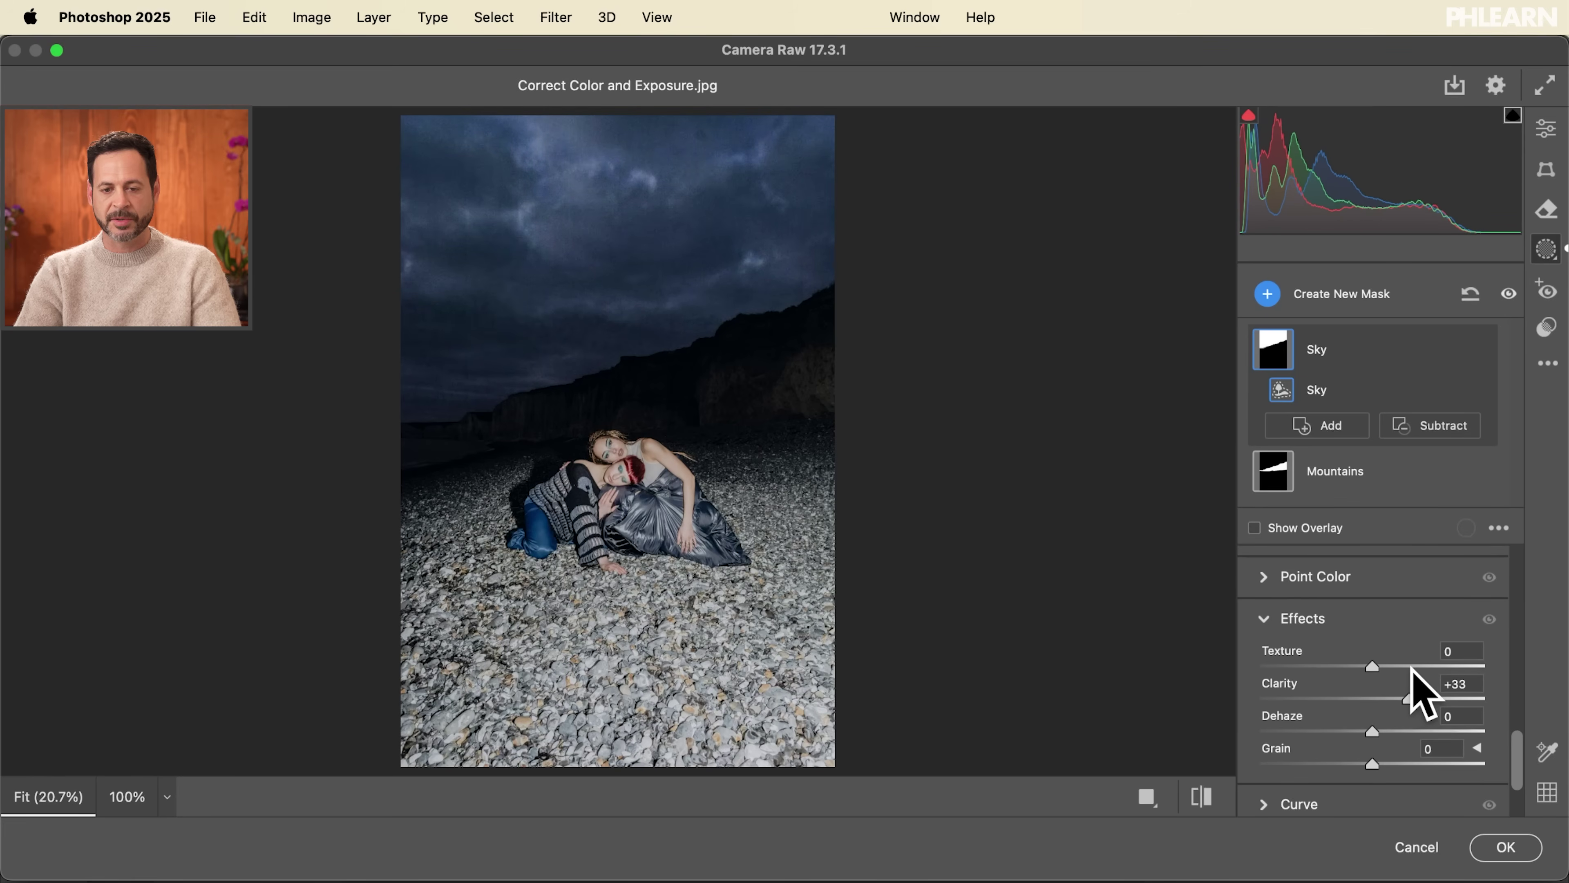
scroll(1414, 668, up, 8)
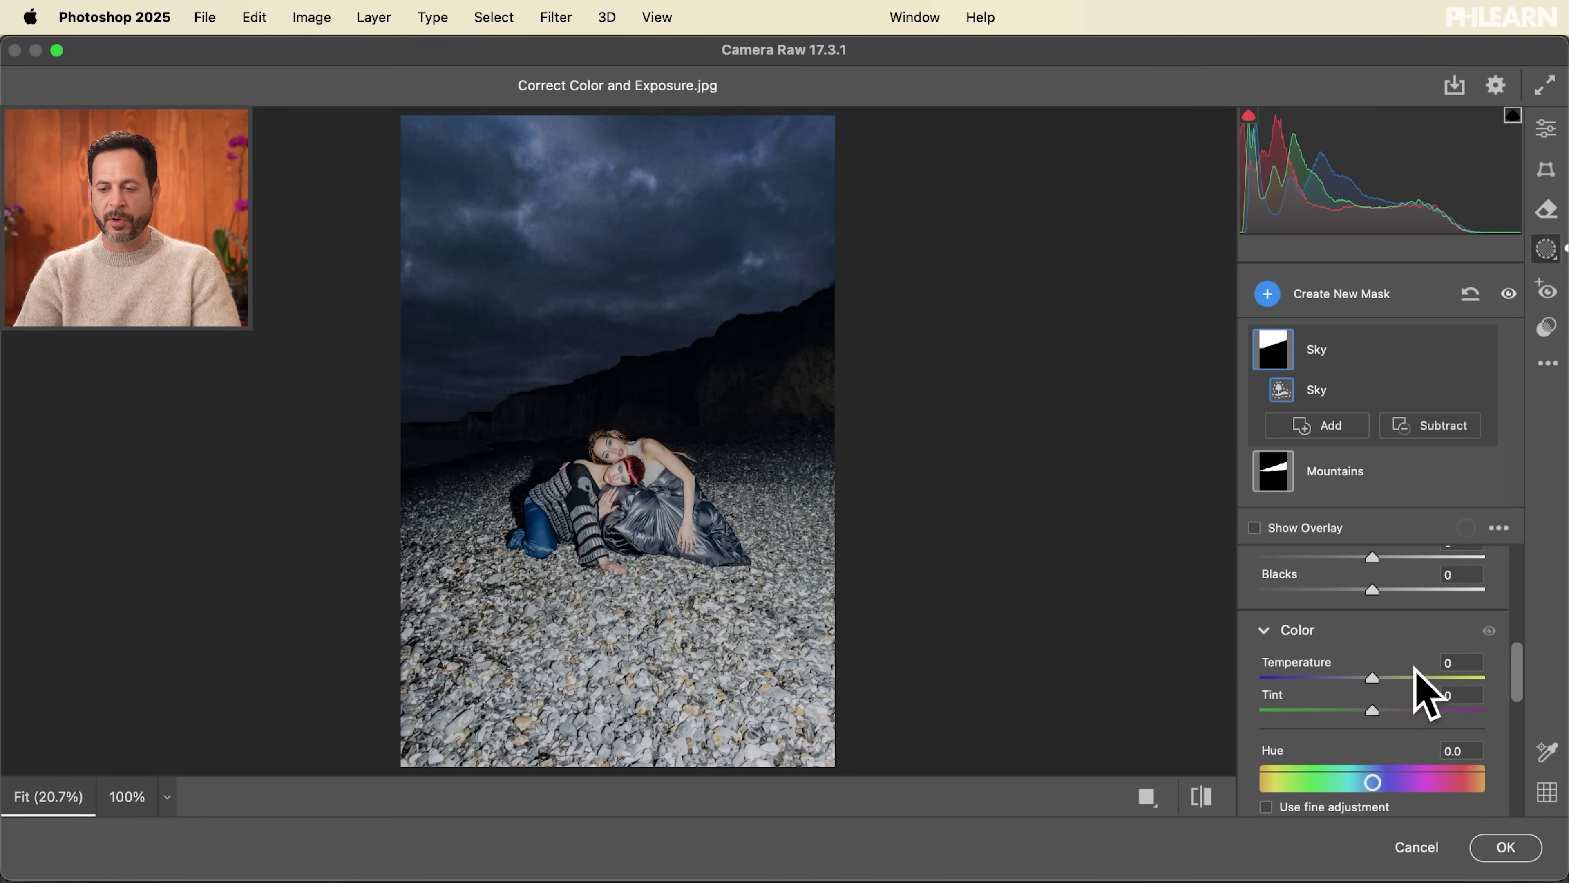
drag(1373, 678, 1386, 678)
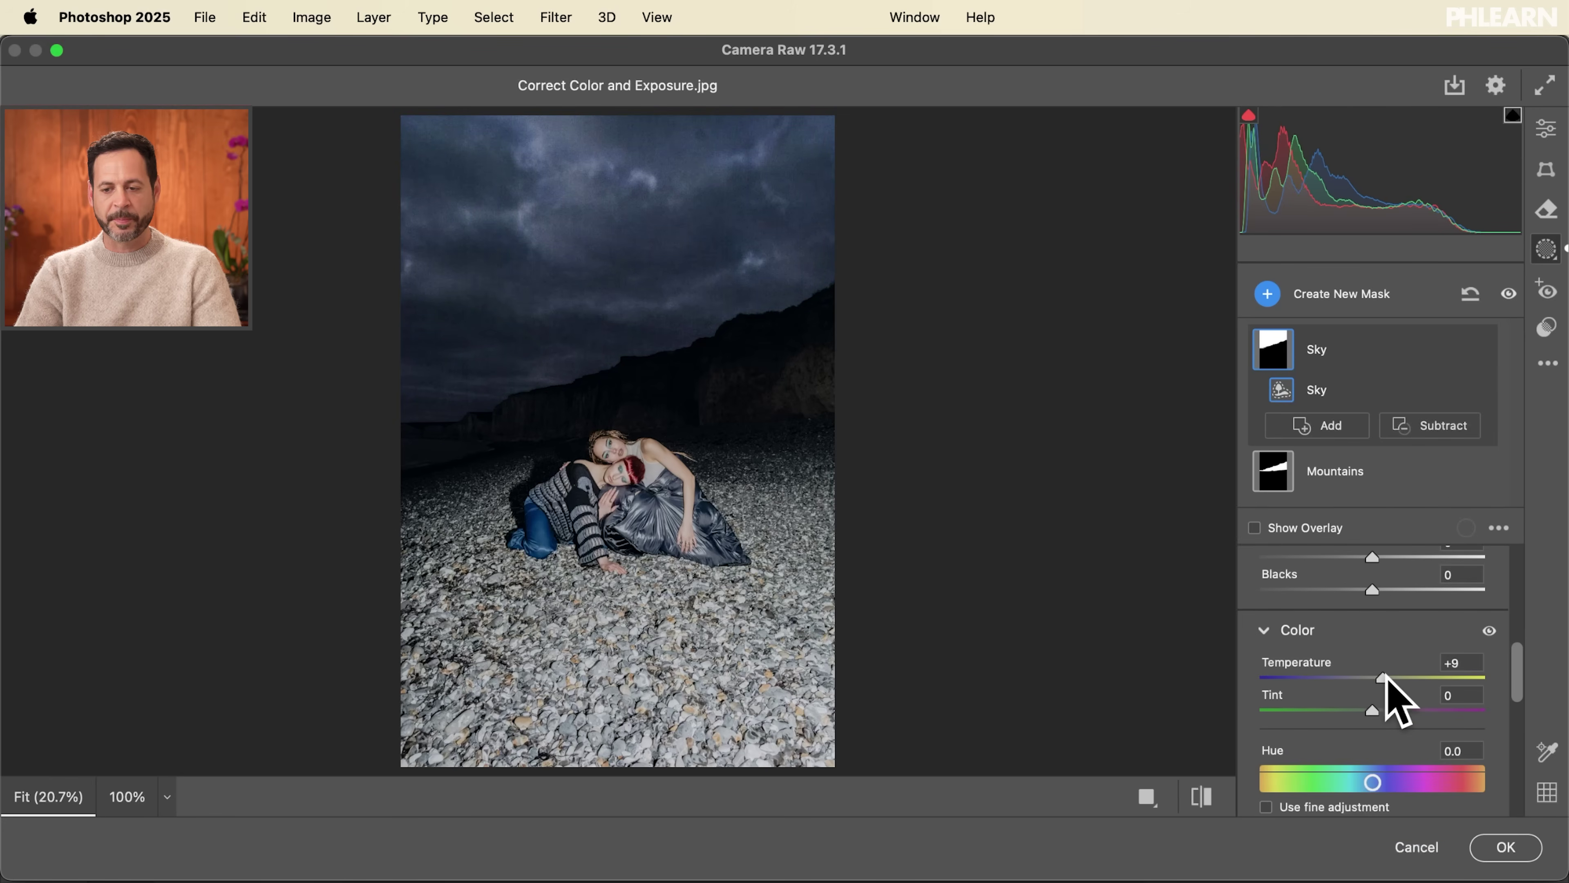
Compare the photo with and without the Sky mask's adjustments
click(1478, 349)
click(1478, 350)
click(1479, 350)
click(1478, 349)
click(1478, 349)
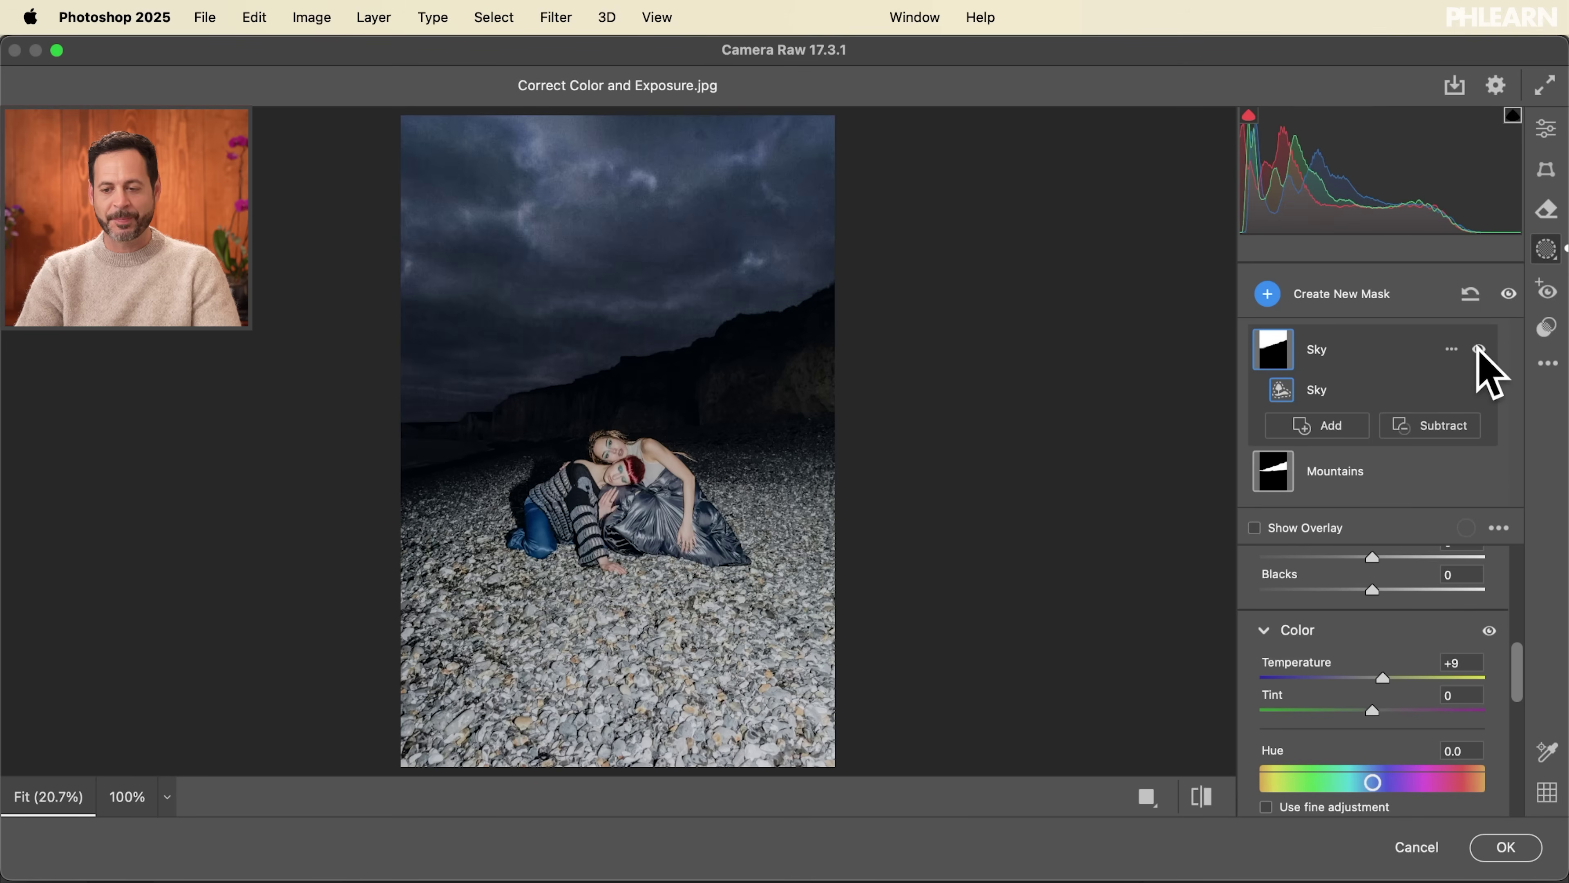
Set the Mountains mask's Exposure to +0.70 and its Temperature to +28
click(1349, 476)
scroll(1356, 627, down, 5)
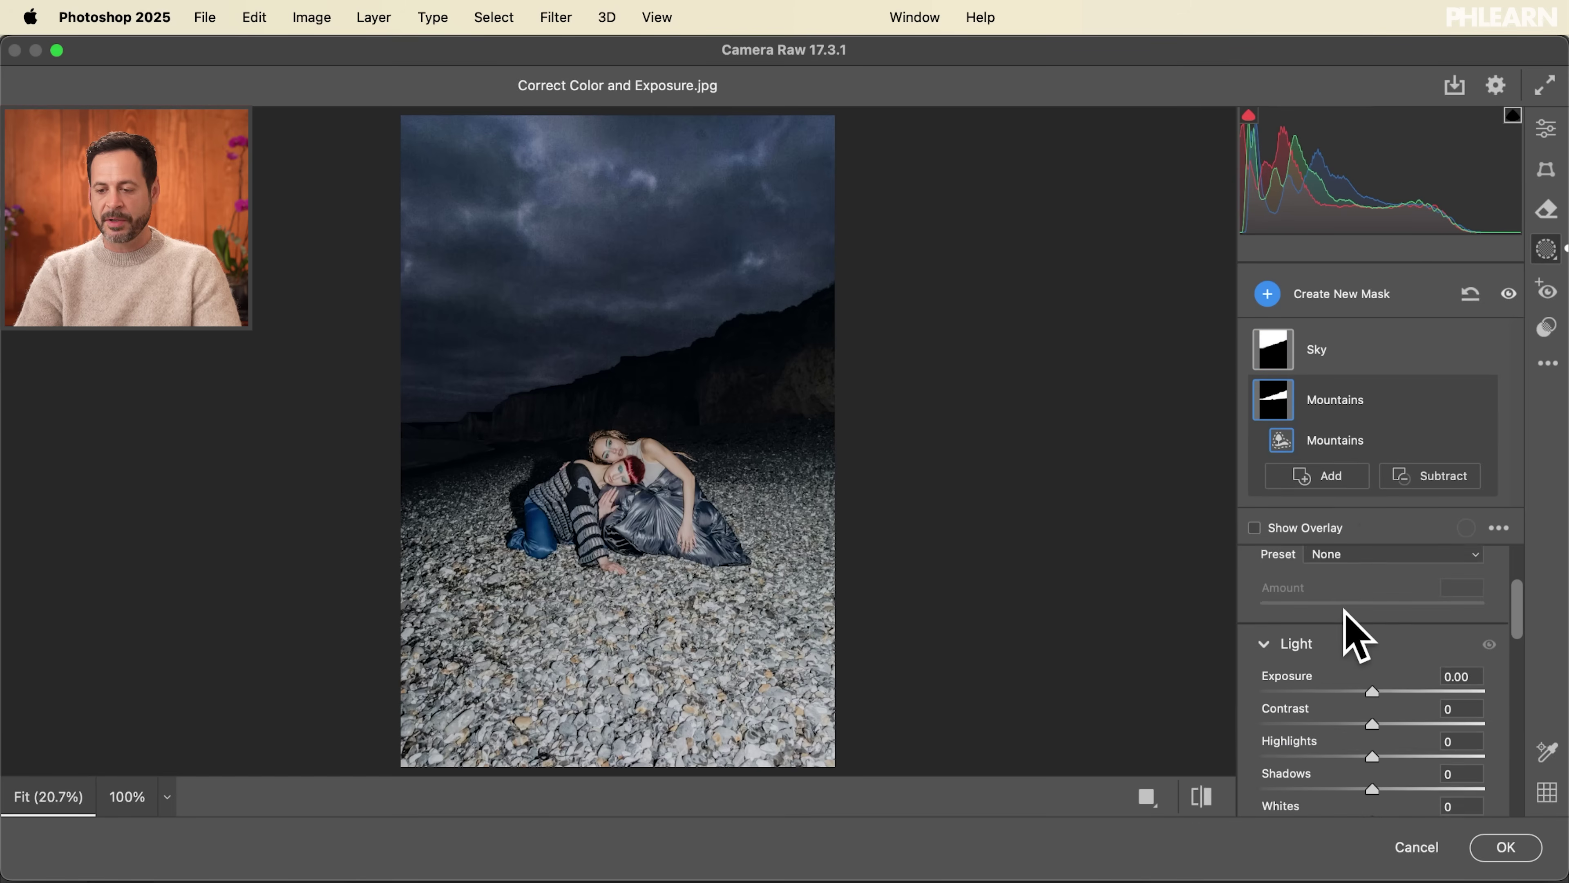
drag(1373, 656, 1390, 659)
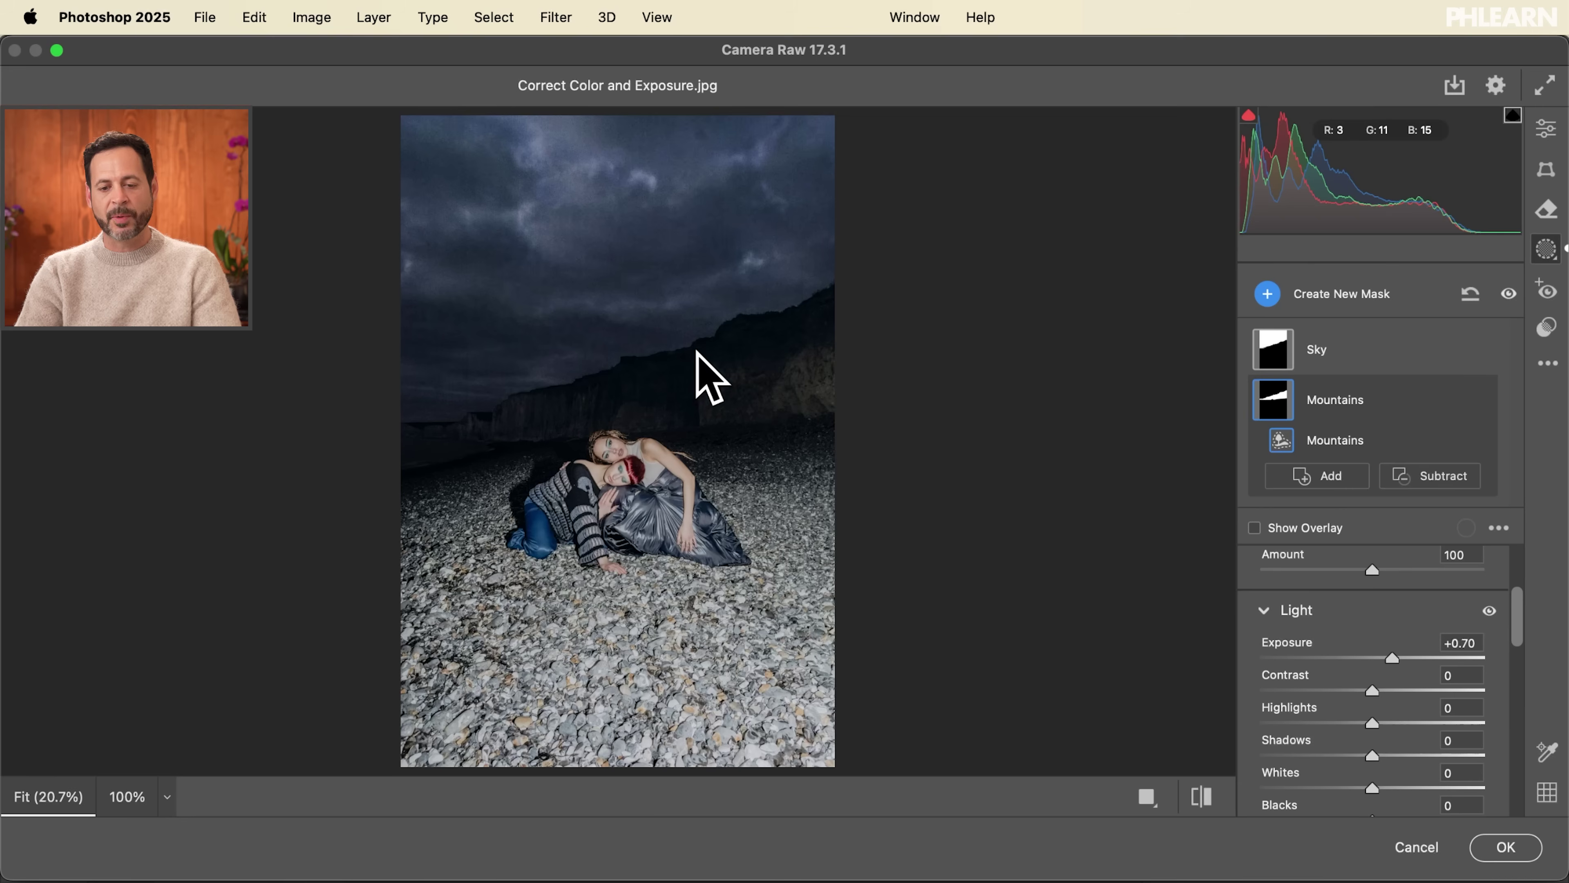
scroll(1410, 638, down, 5)
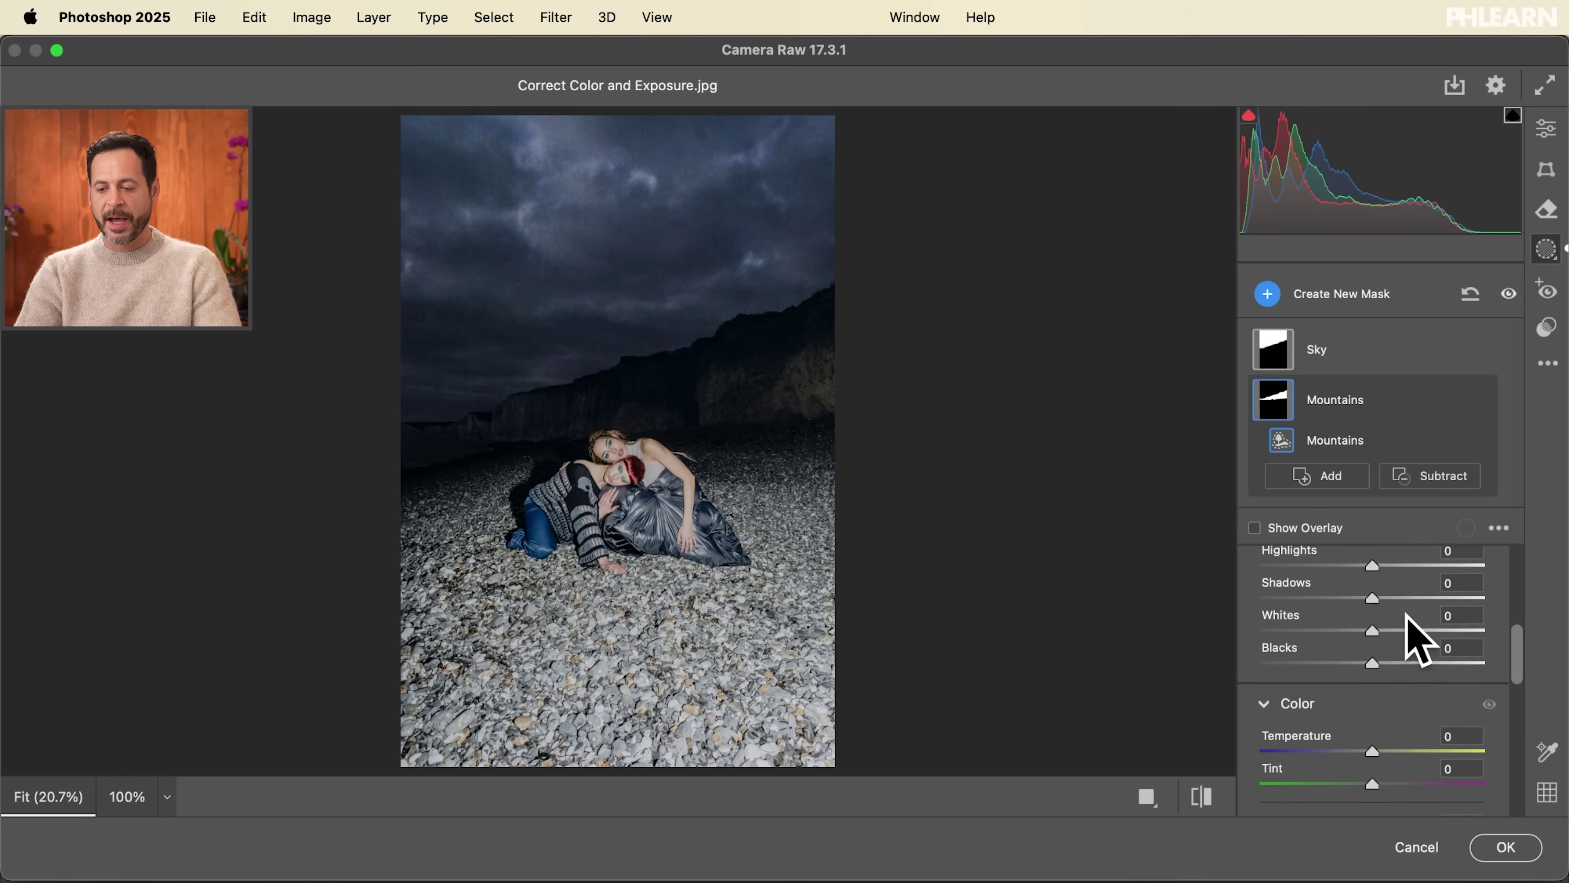
drag(1375, 642, 1397, 645)
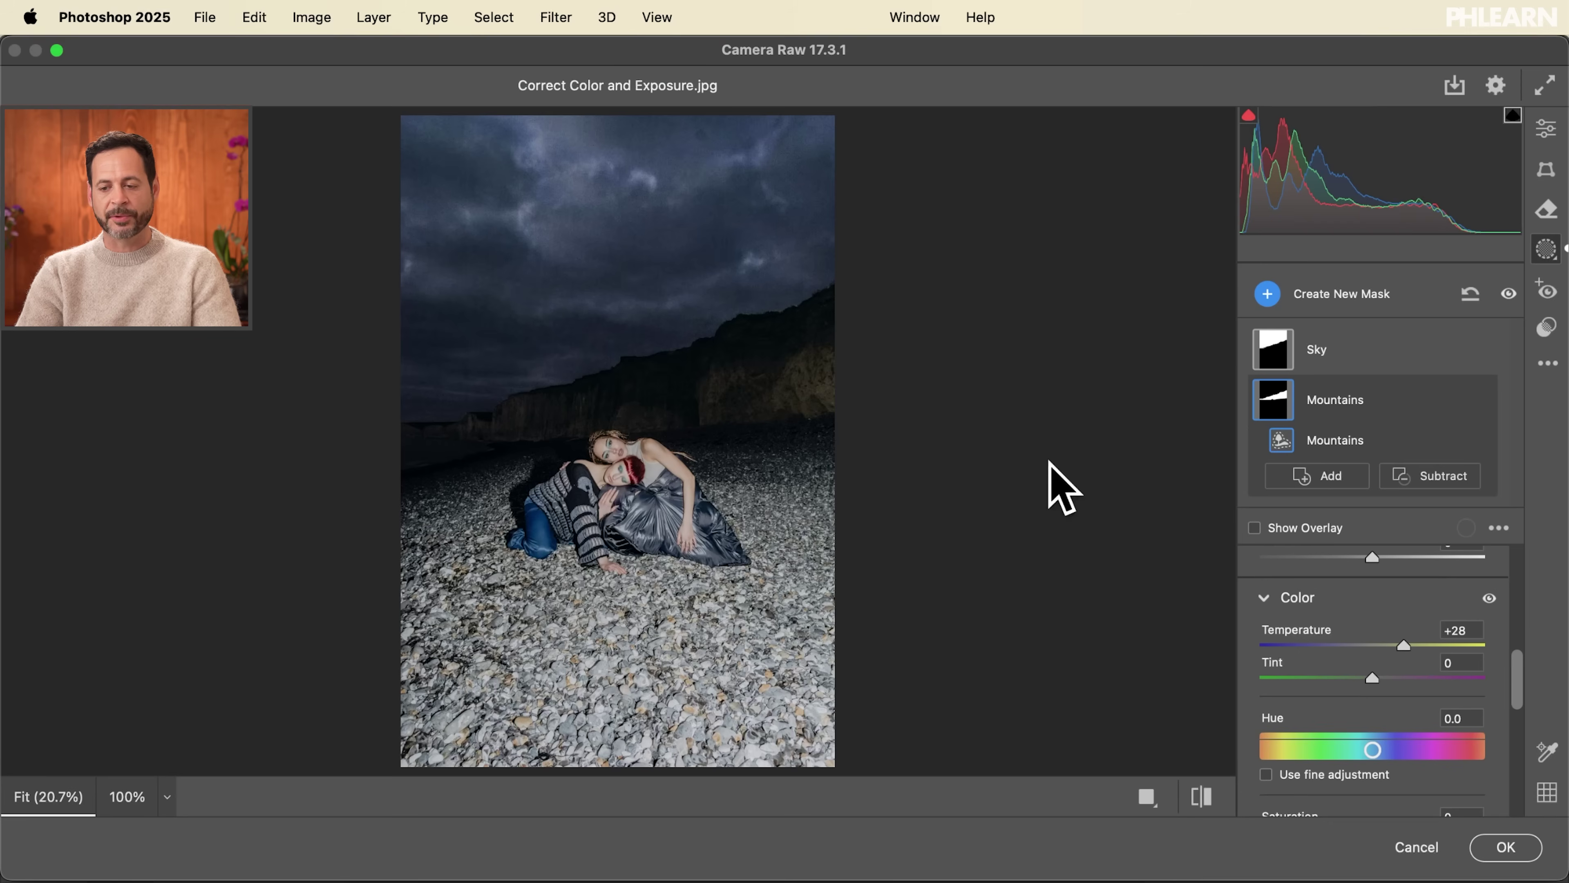
Compare the photo with and without all mask adjustments, examining the sky and cliffs at 50% zoom as well
click(1508, 293)
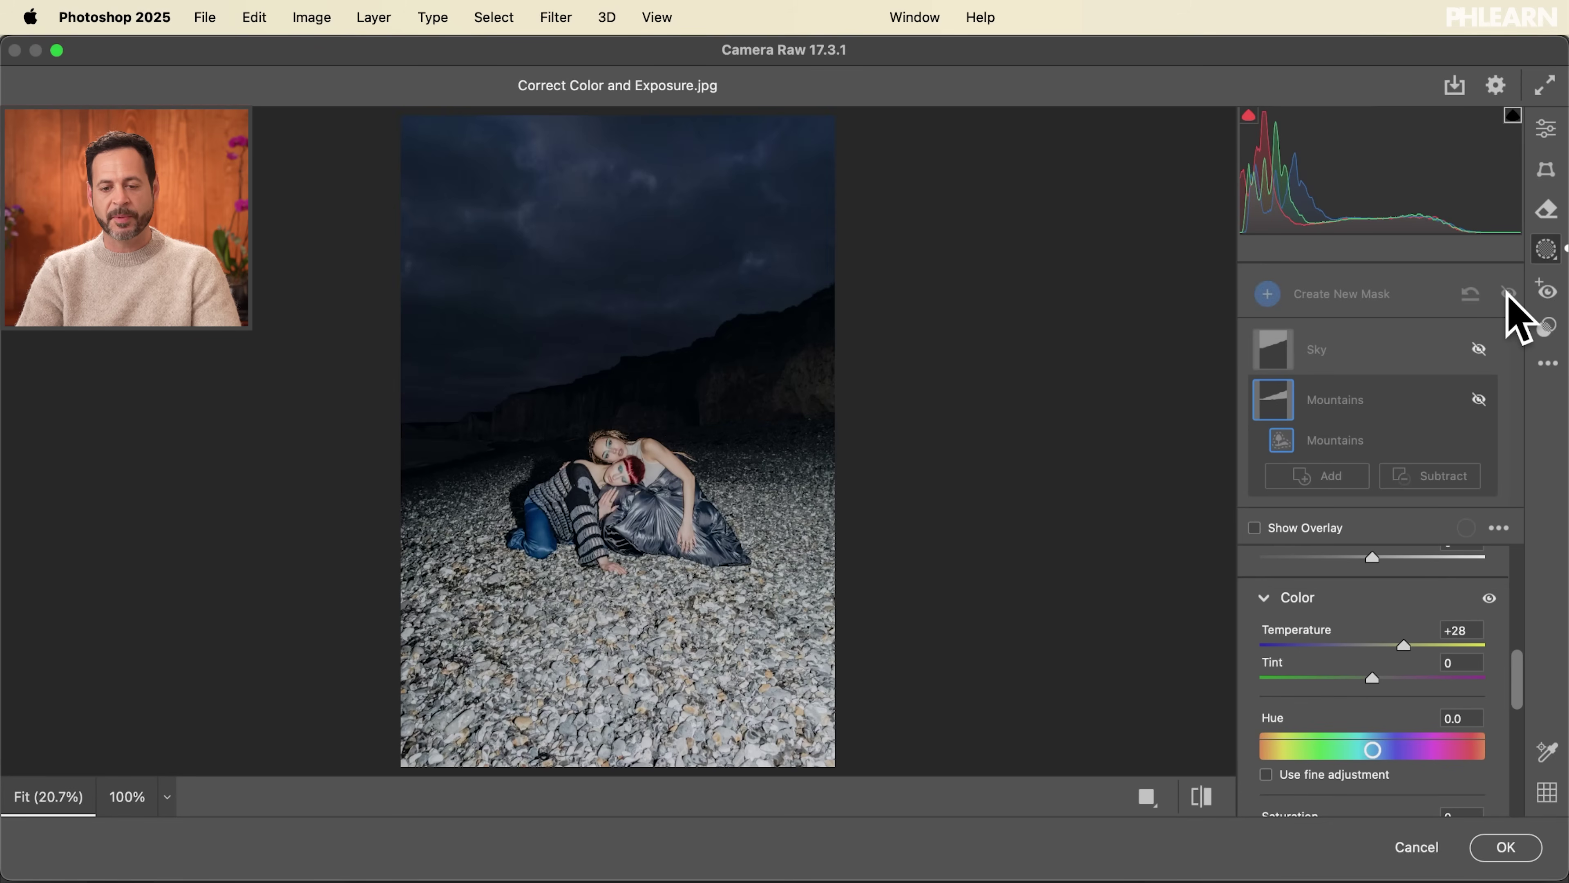
click(1508, 294)
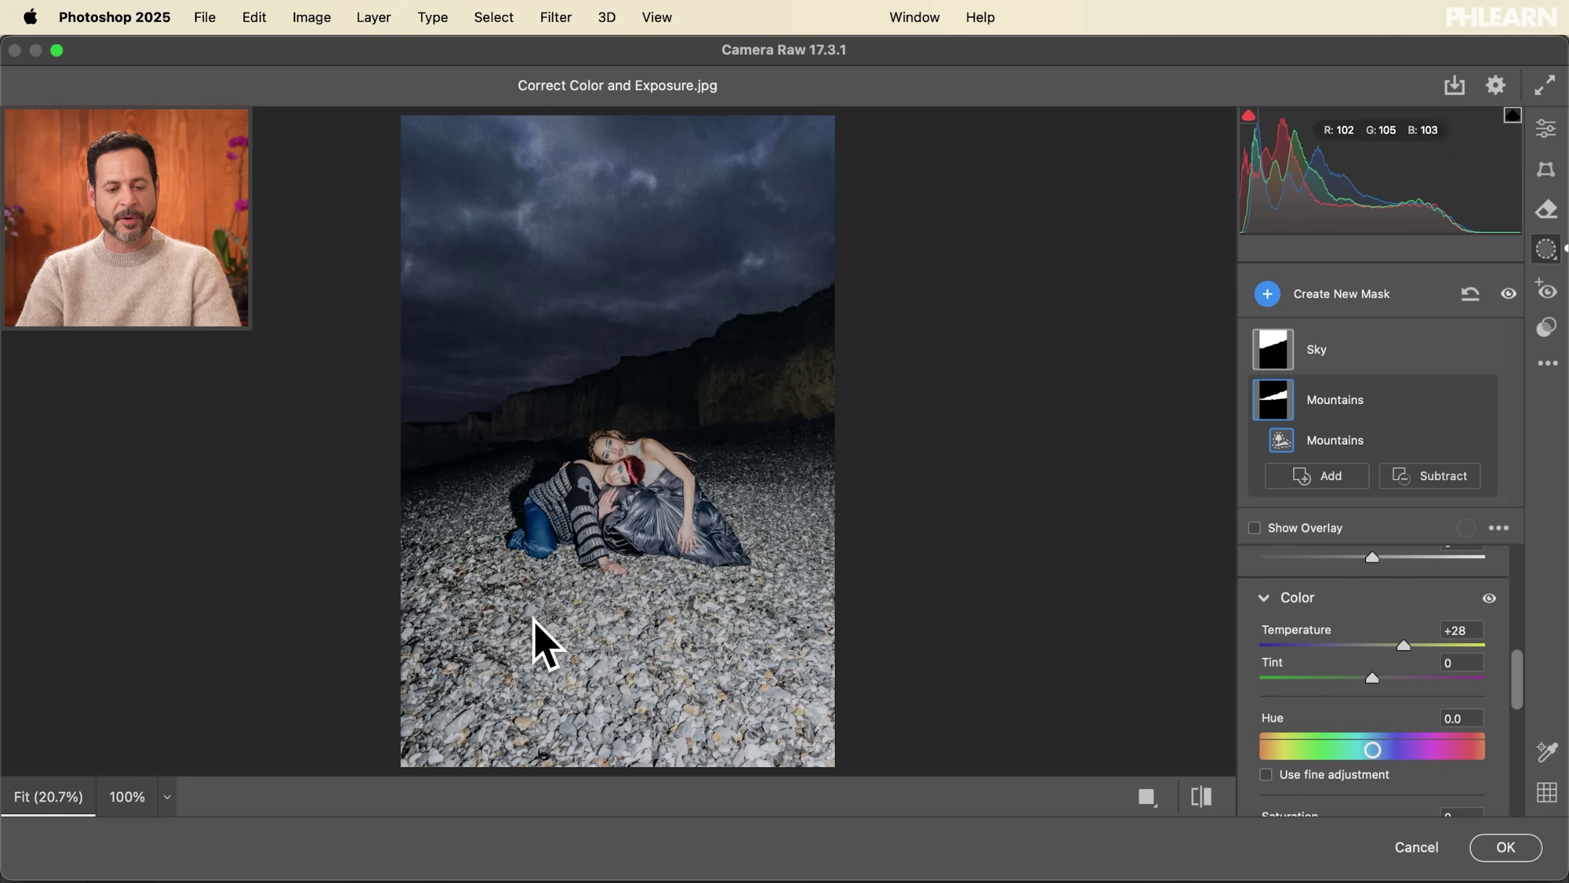
click(166, 796)
click(216, 739)
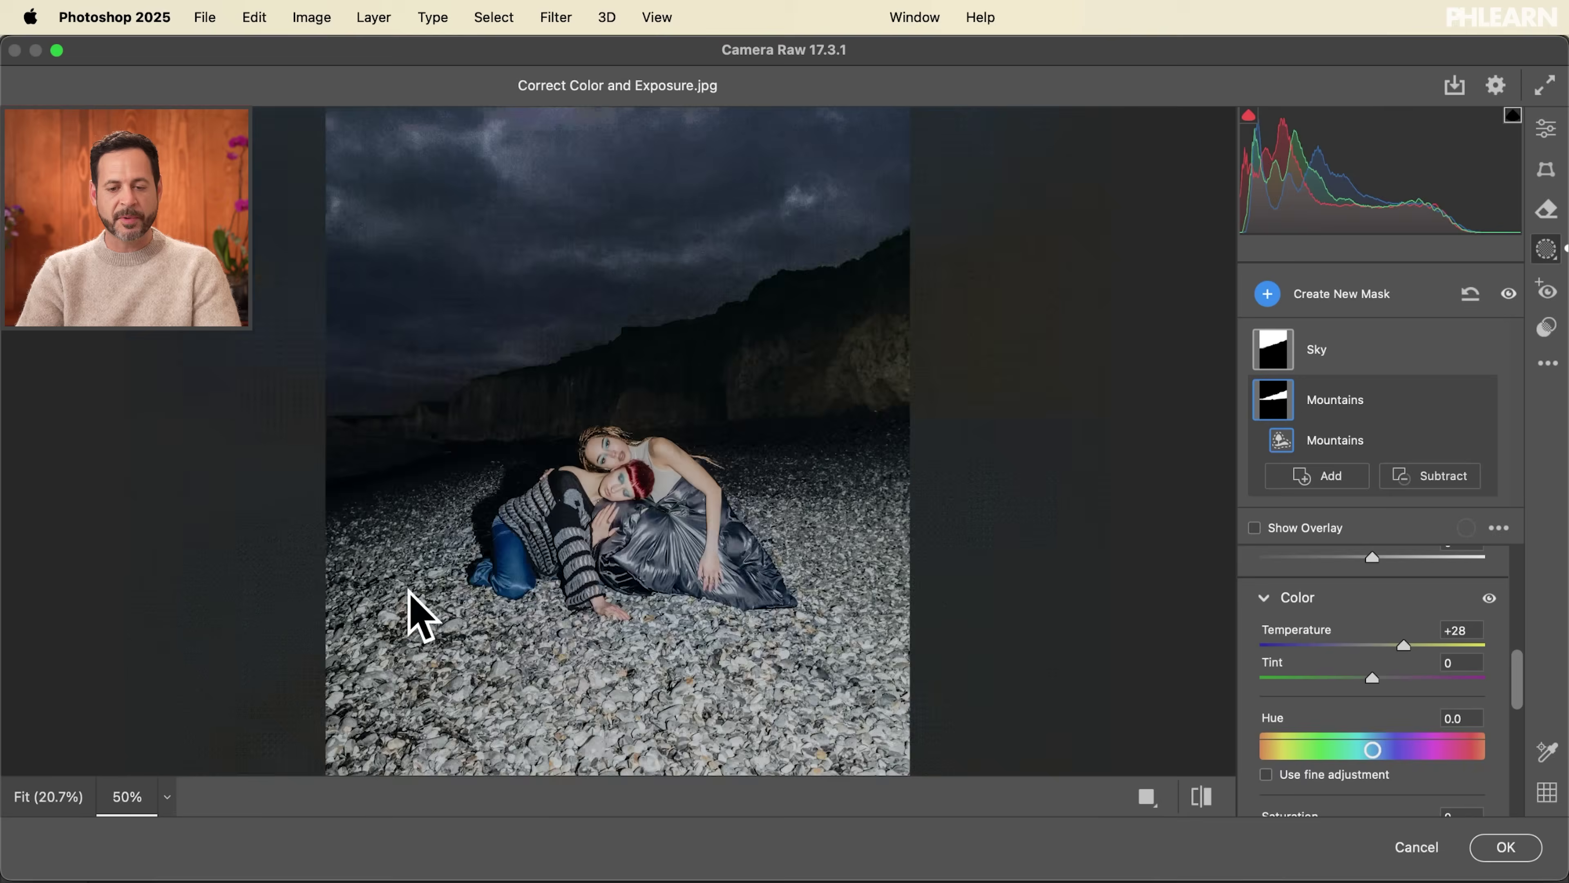
drag(703, 374, 706, 593)
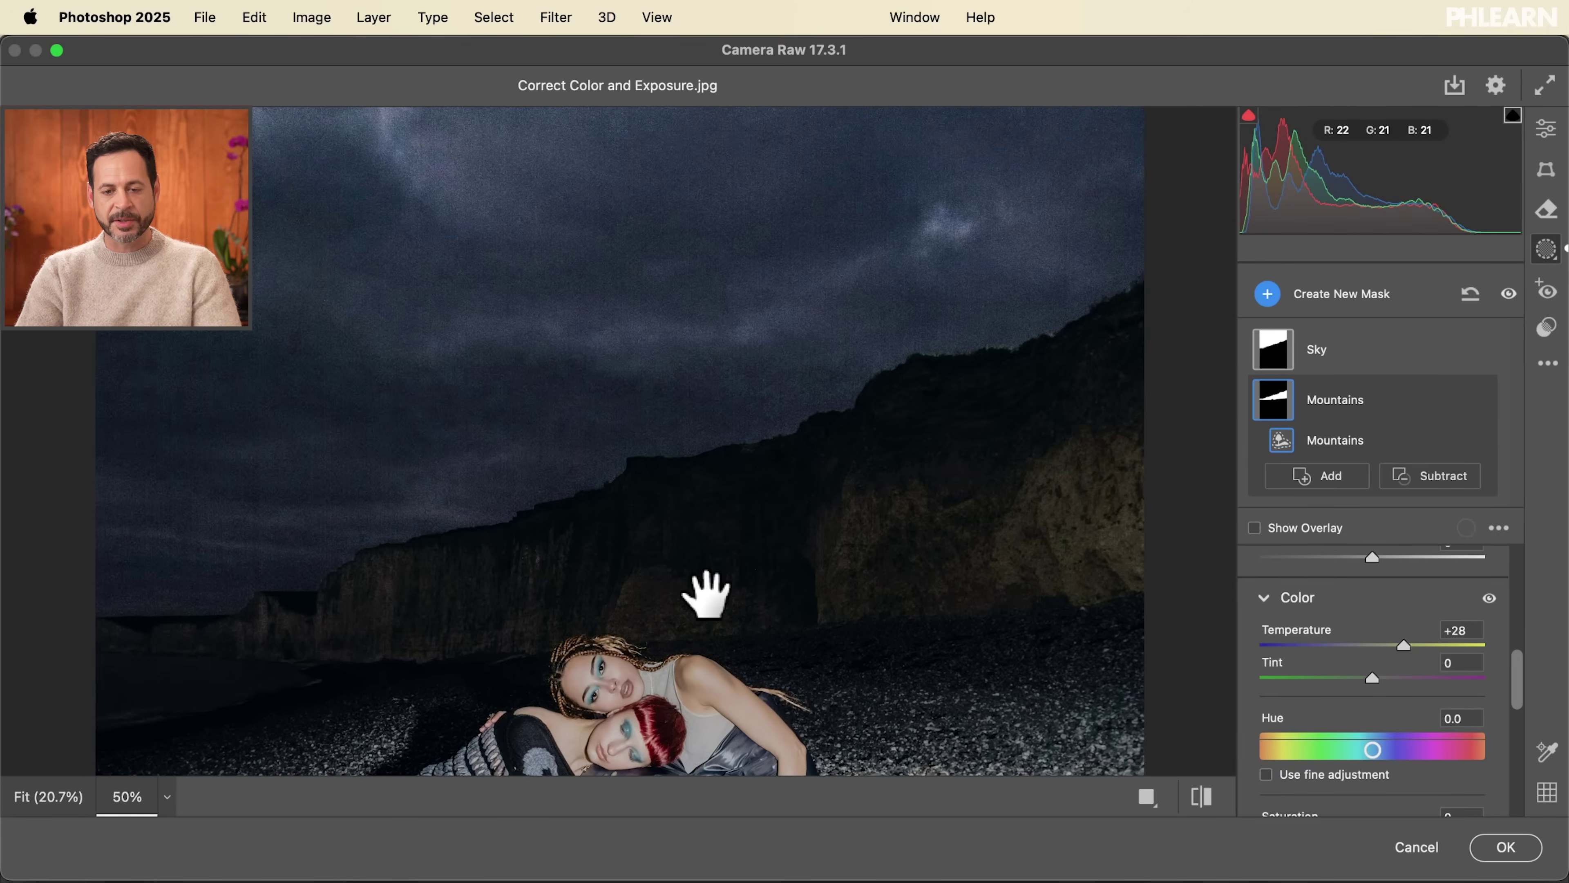
click(1508, 295)
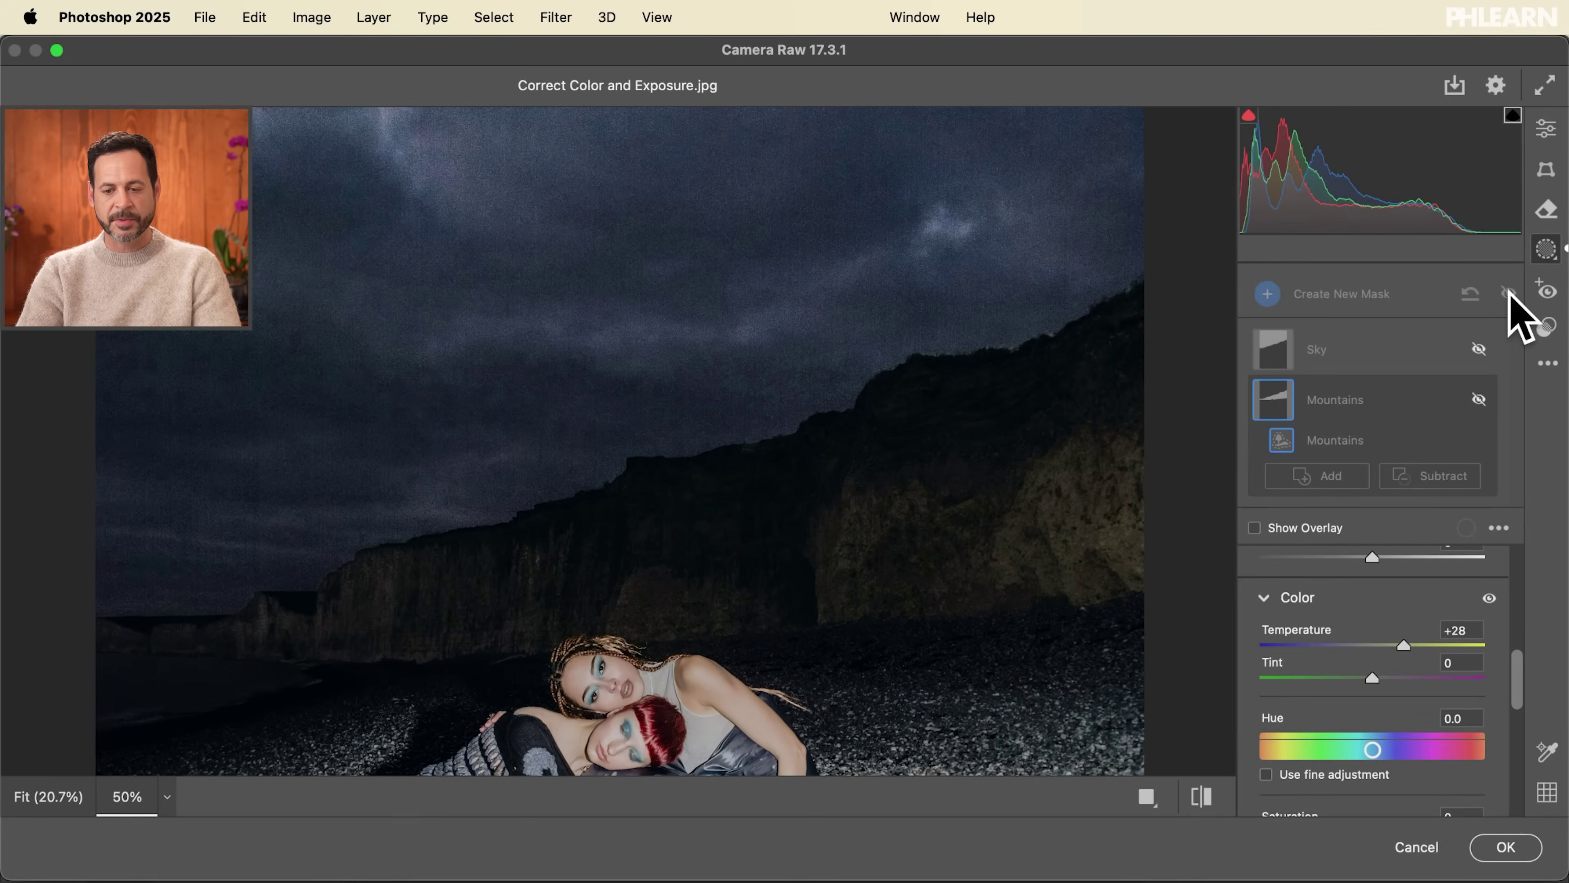
click(1508, 295)
click(1507, 294)
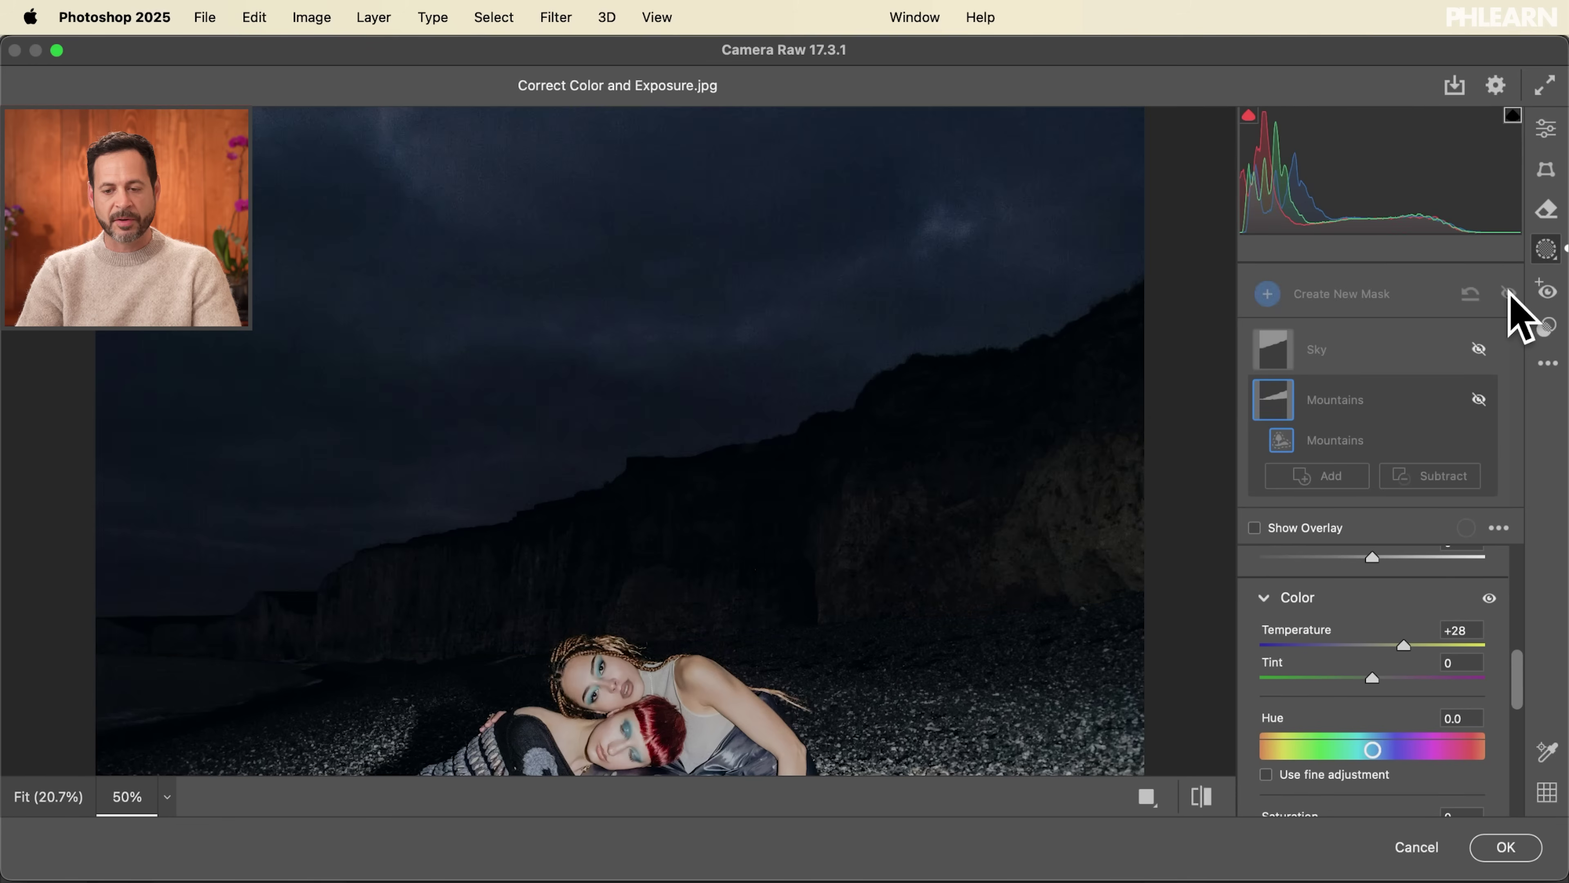
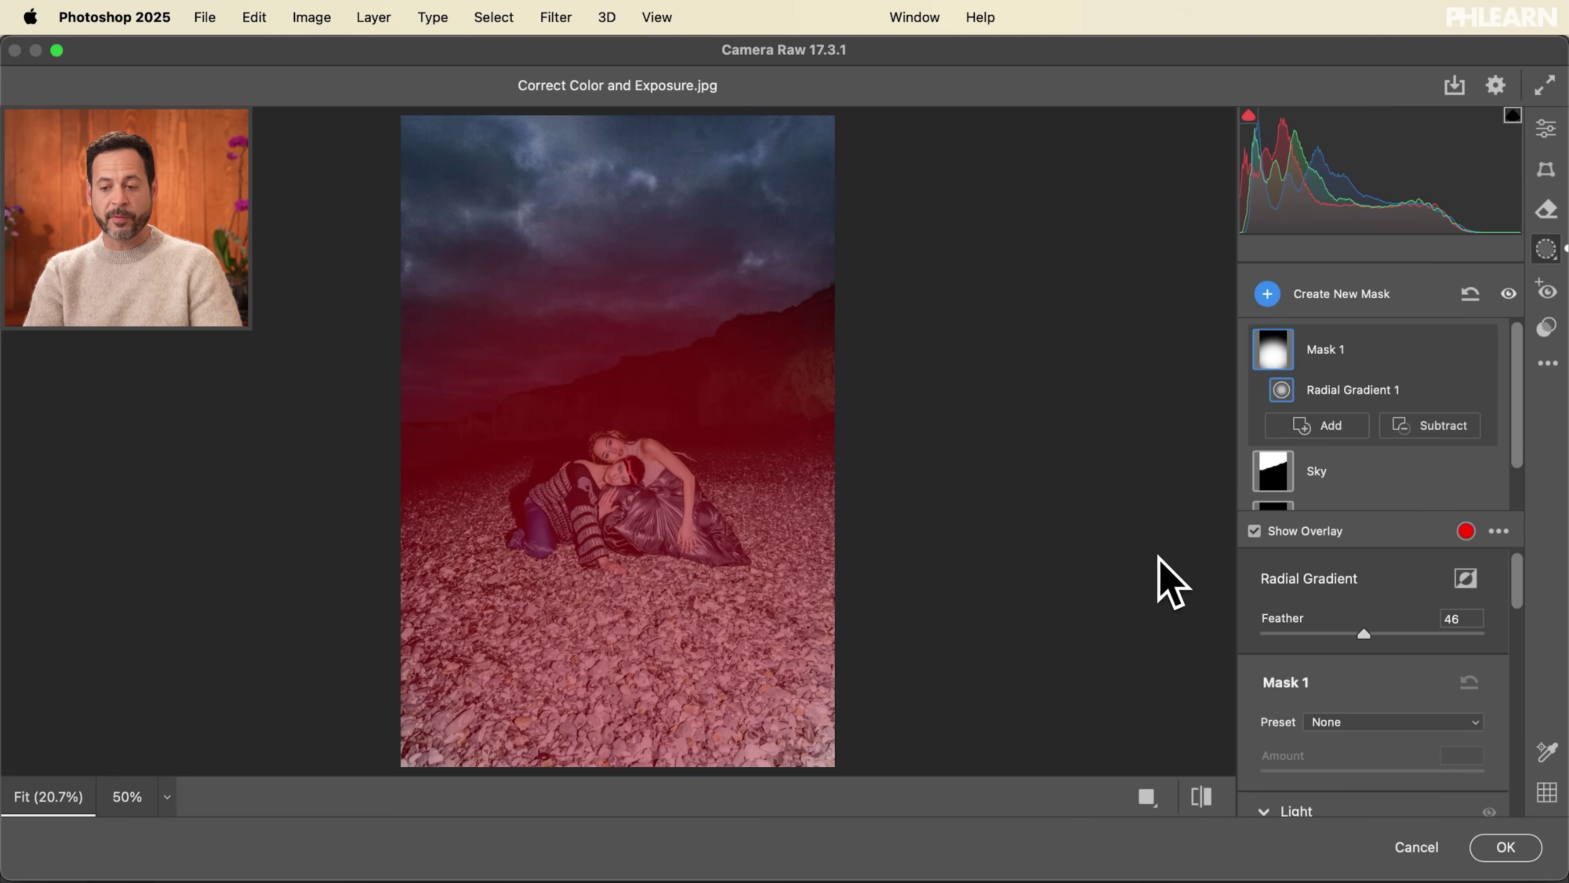
Set the radial gradient mask's Feather to 63 and show its pins and tools
drag(1366, 629, 1399, 637)
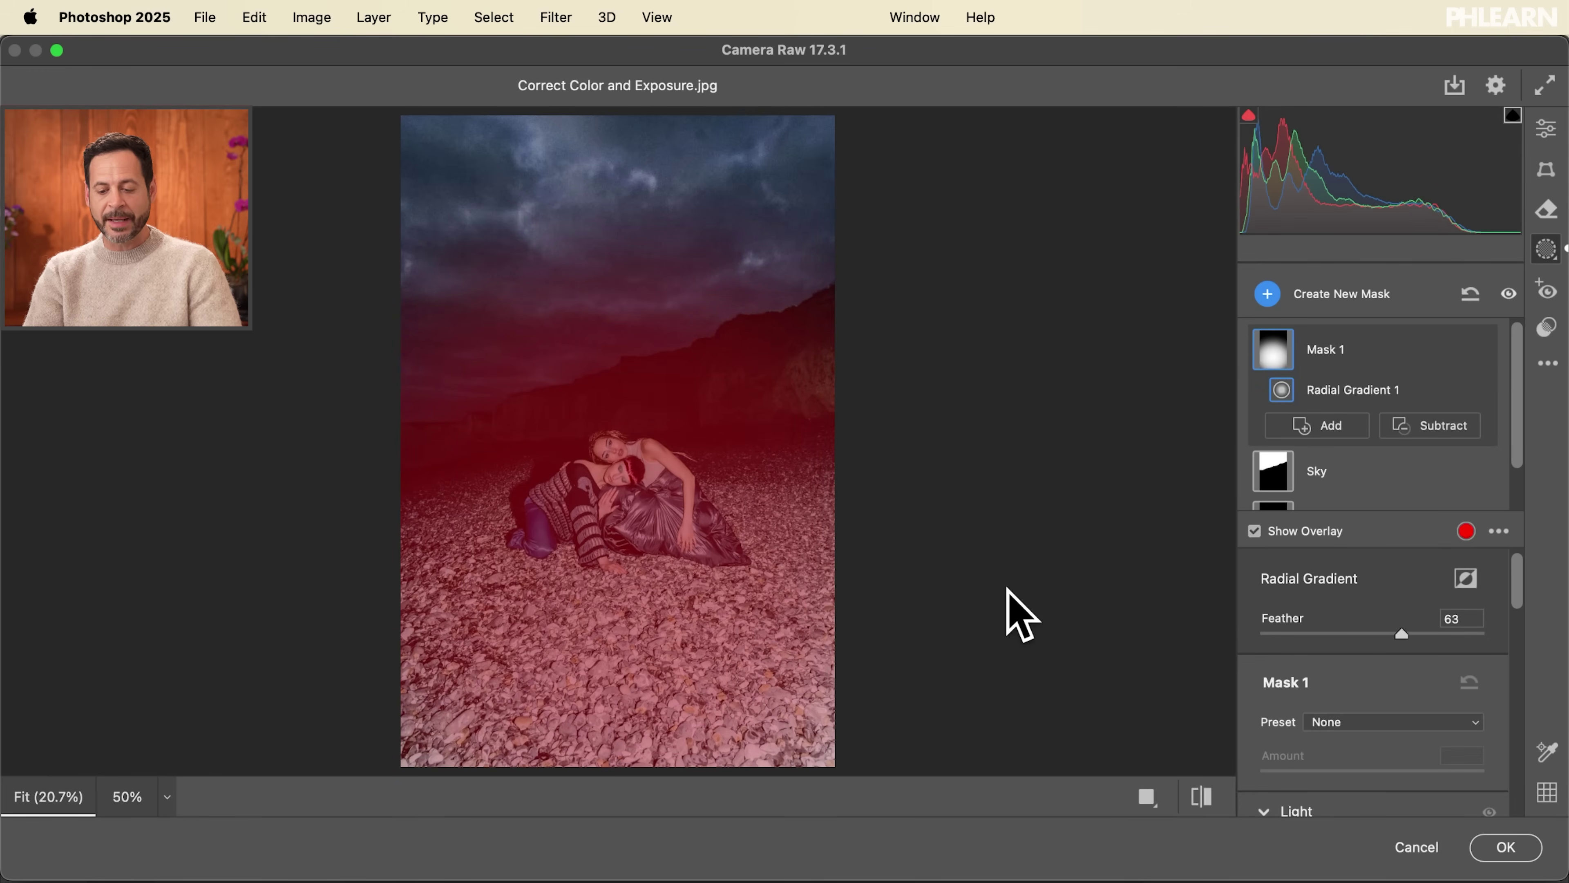
key(v)
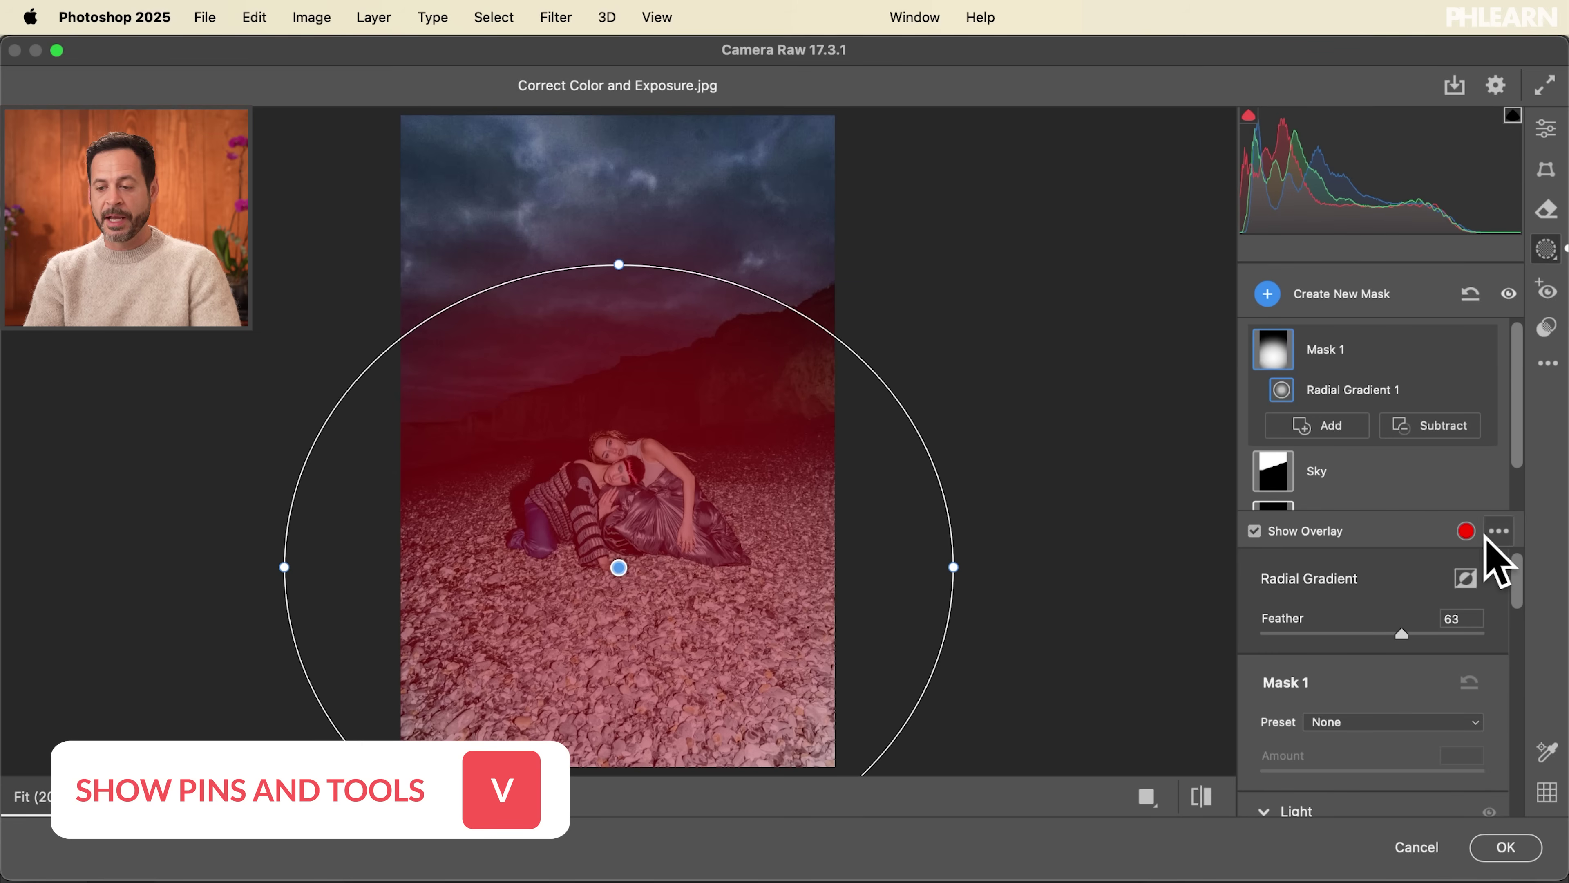
click(1499, 531)
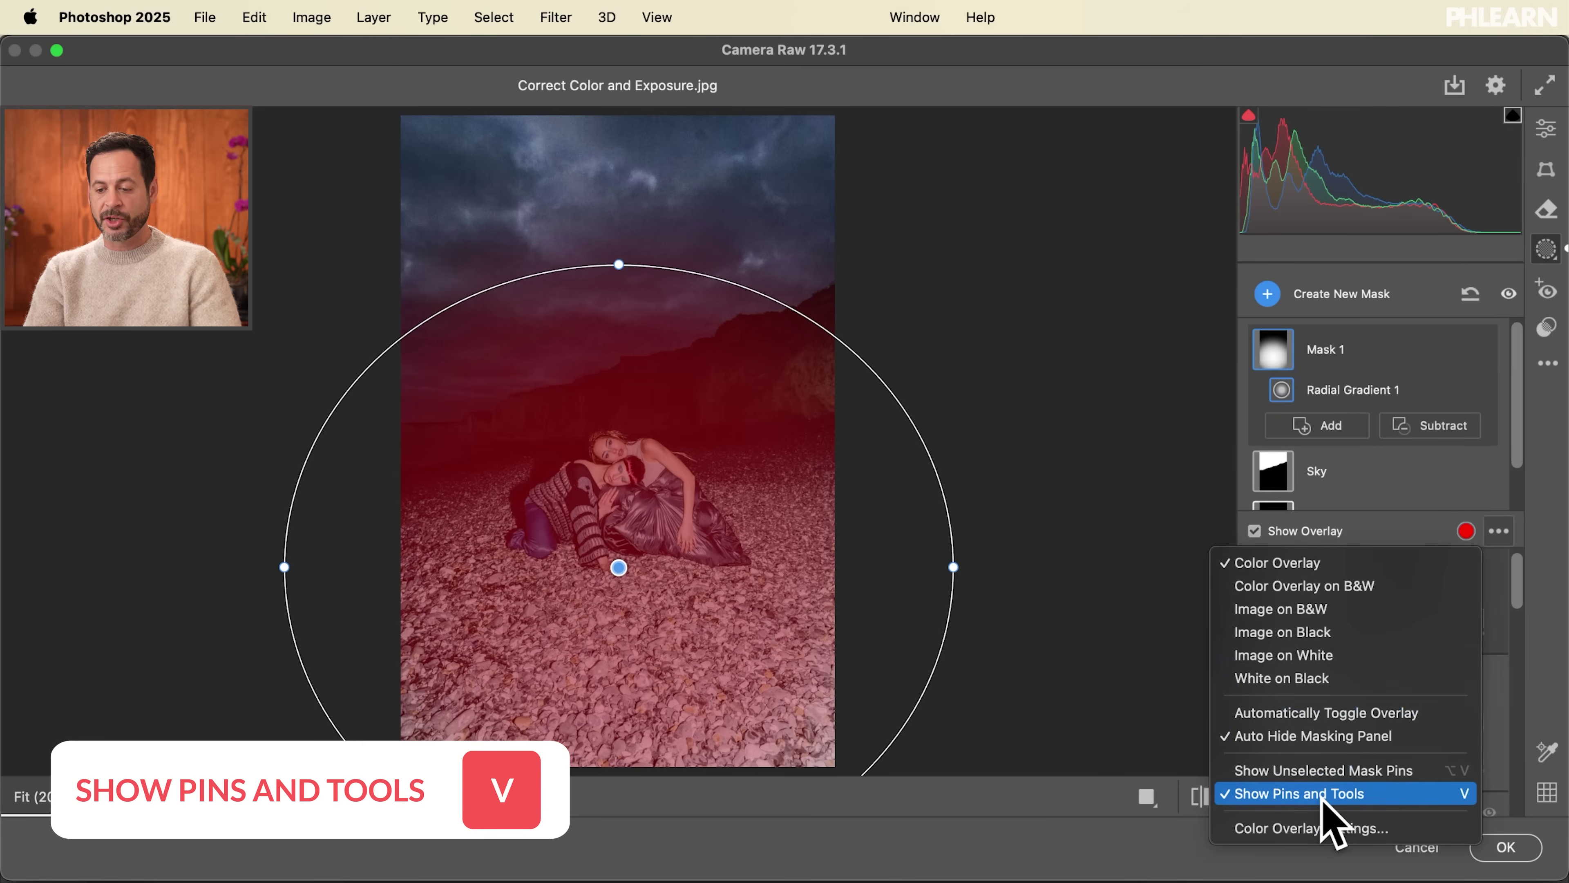
Move the radial gradient down onto the lower pebbles and extend its upper edge to just above the cliffs behind the couple
click(623, 563)
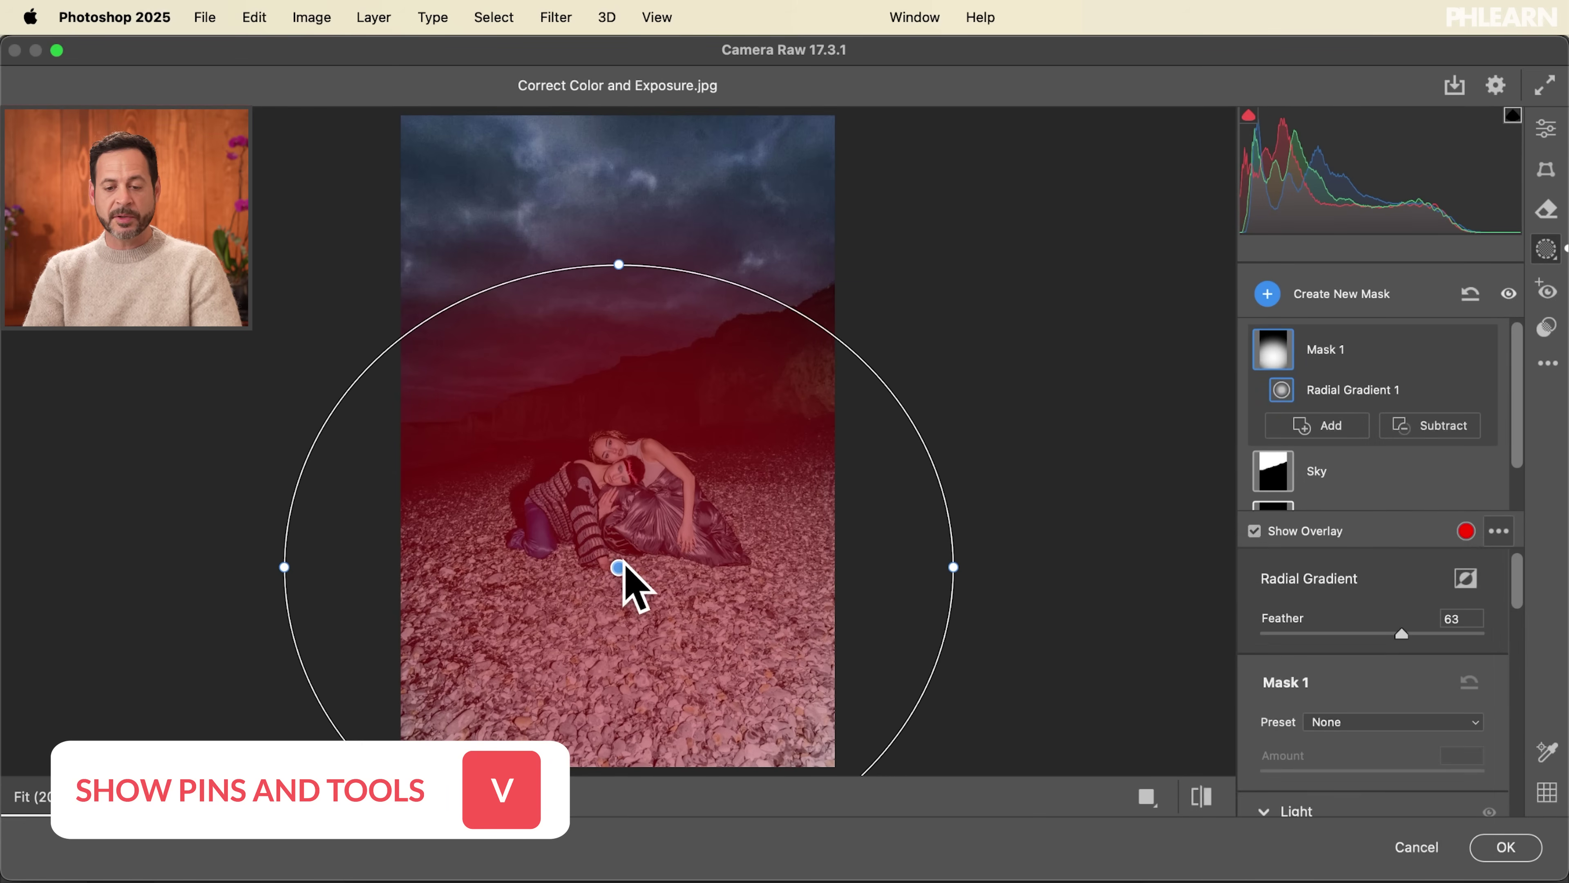
drag(617, 564, 619, 678)
drag(616, 373, 617, 315)
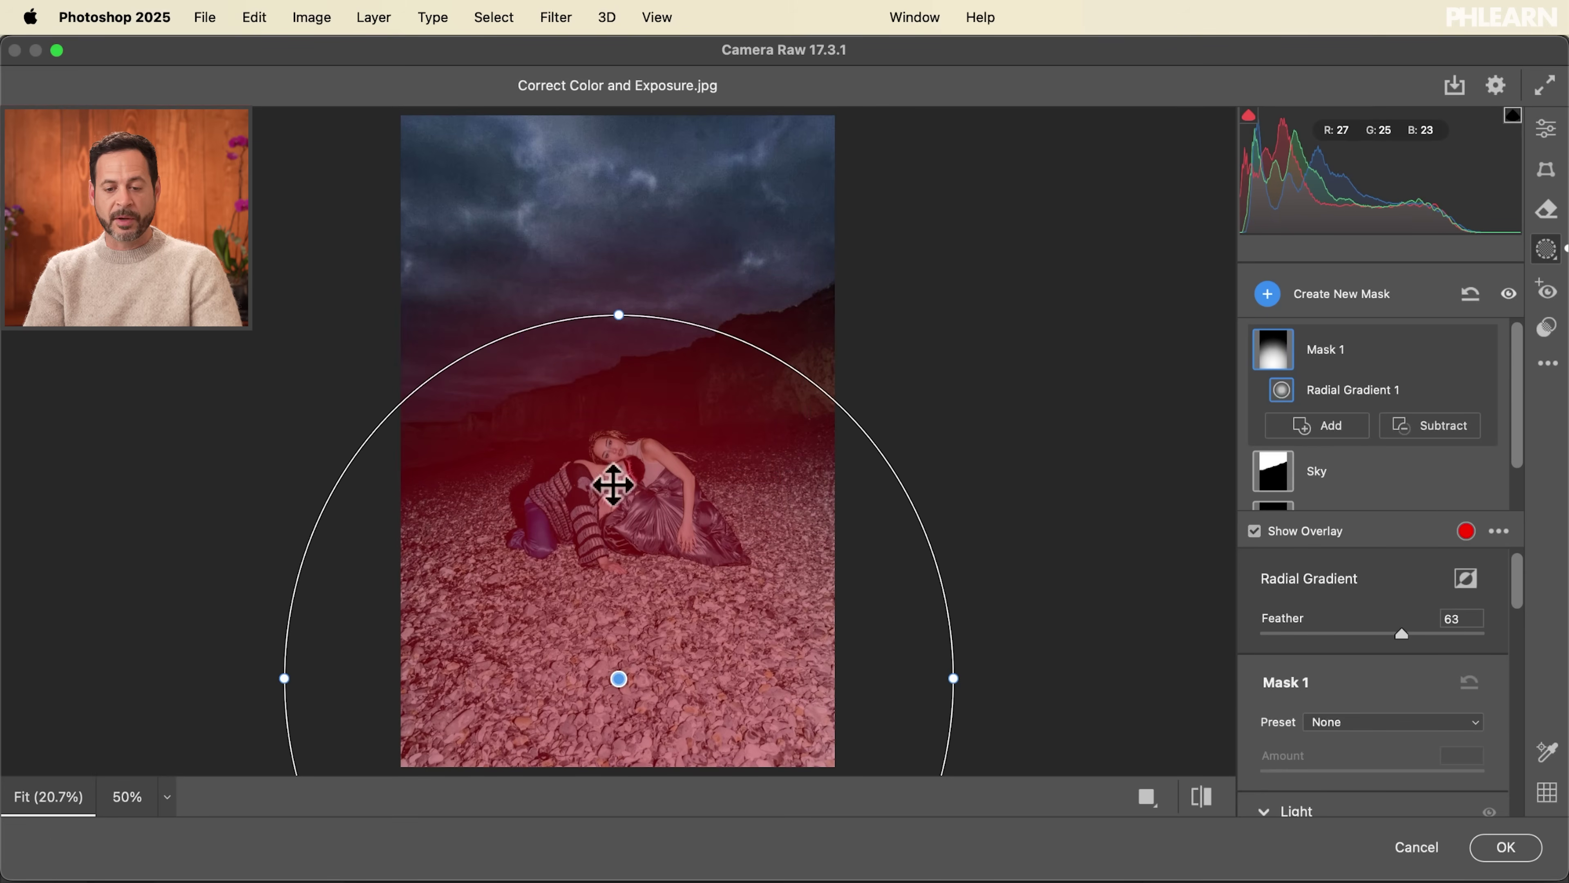
Nudge the radial gradient slightly left, set its Feather to 76, and hide the overlay, pins and tools
mouse_move(618, 674)
mouse_down()
mouse_move(560, 715)
mouse_move(609, 673)
mouse_up()
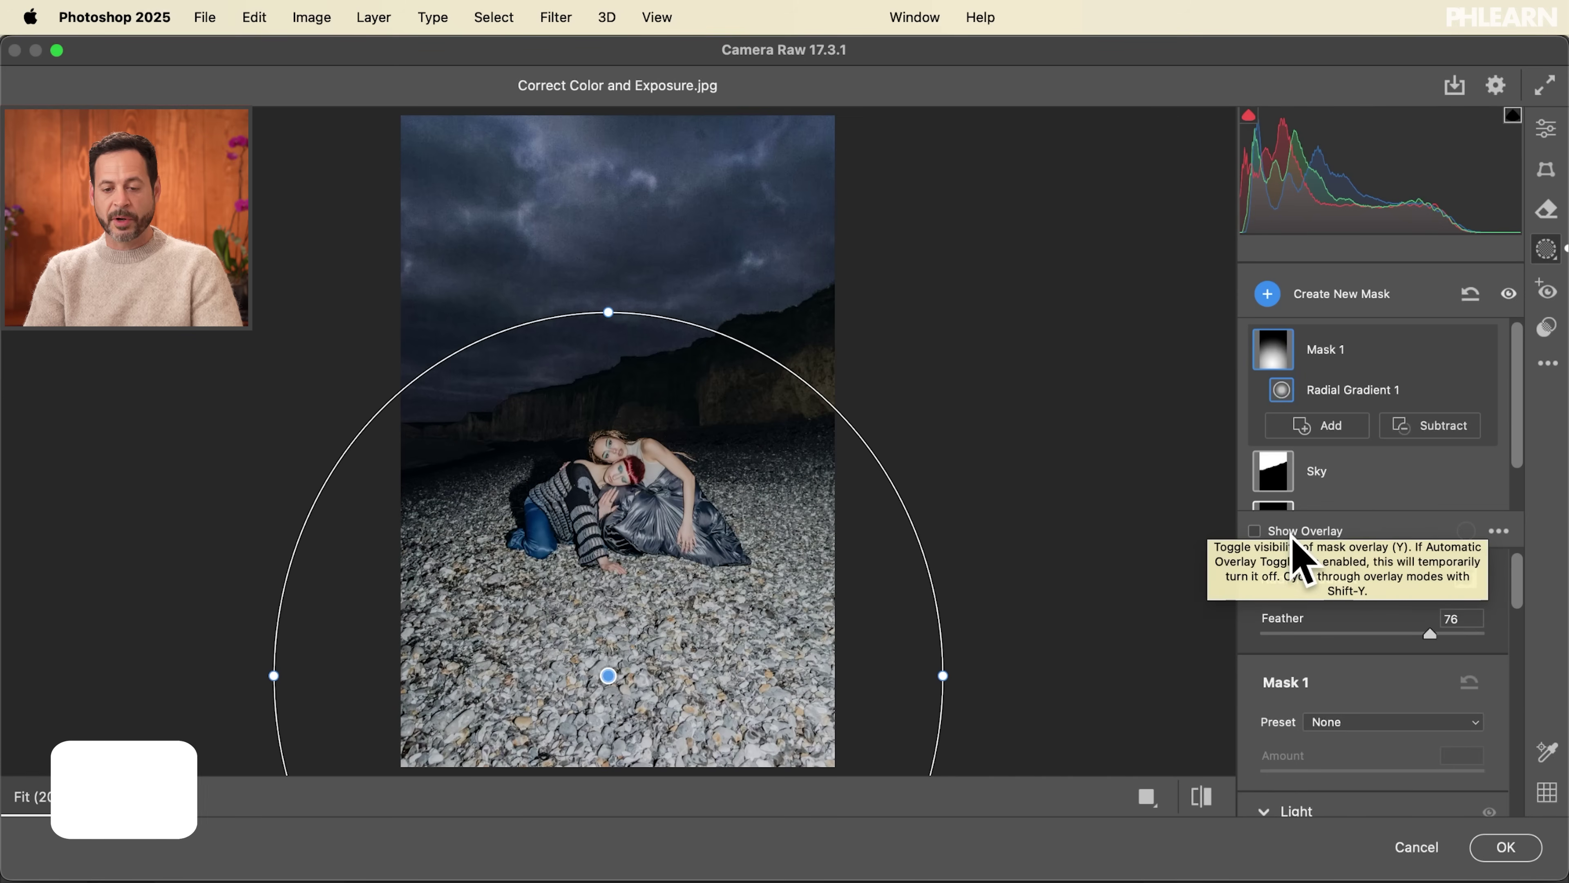
key(v)
key(v)
key(v)
key(v)
key(v)
key(v)
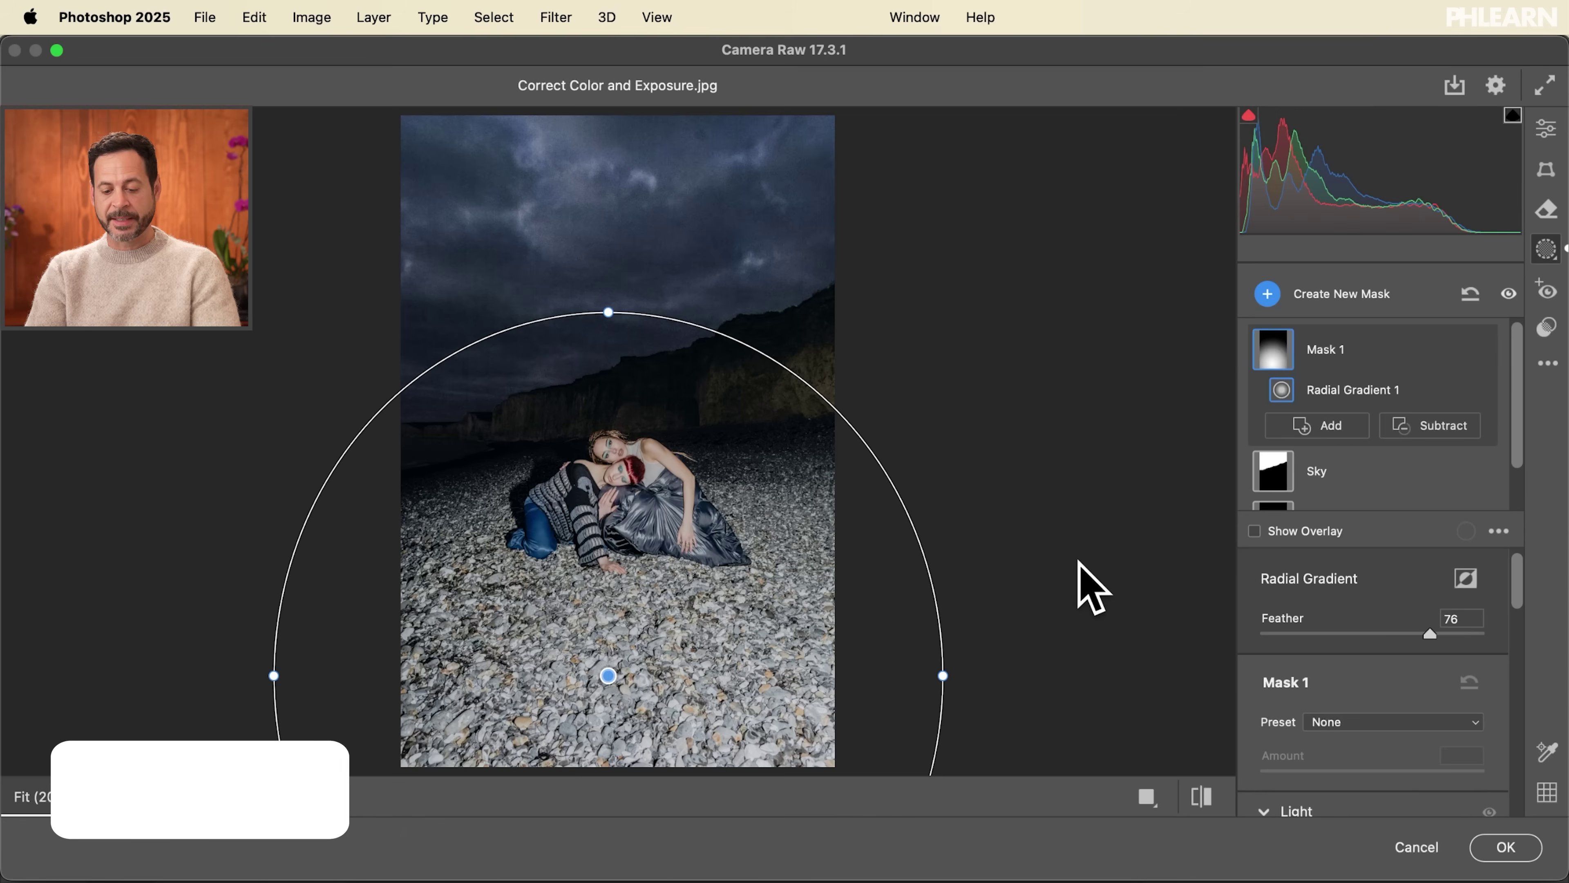
key(v)
Set the radial gradient mask's Temperature to +39 and its Tint to +23
scroll(1367, 593, down, 3)
scroll(1366, 594, down, 5)
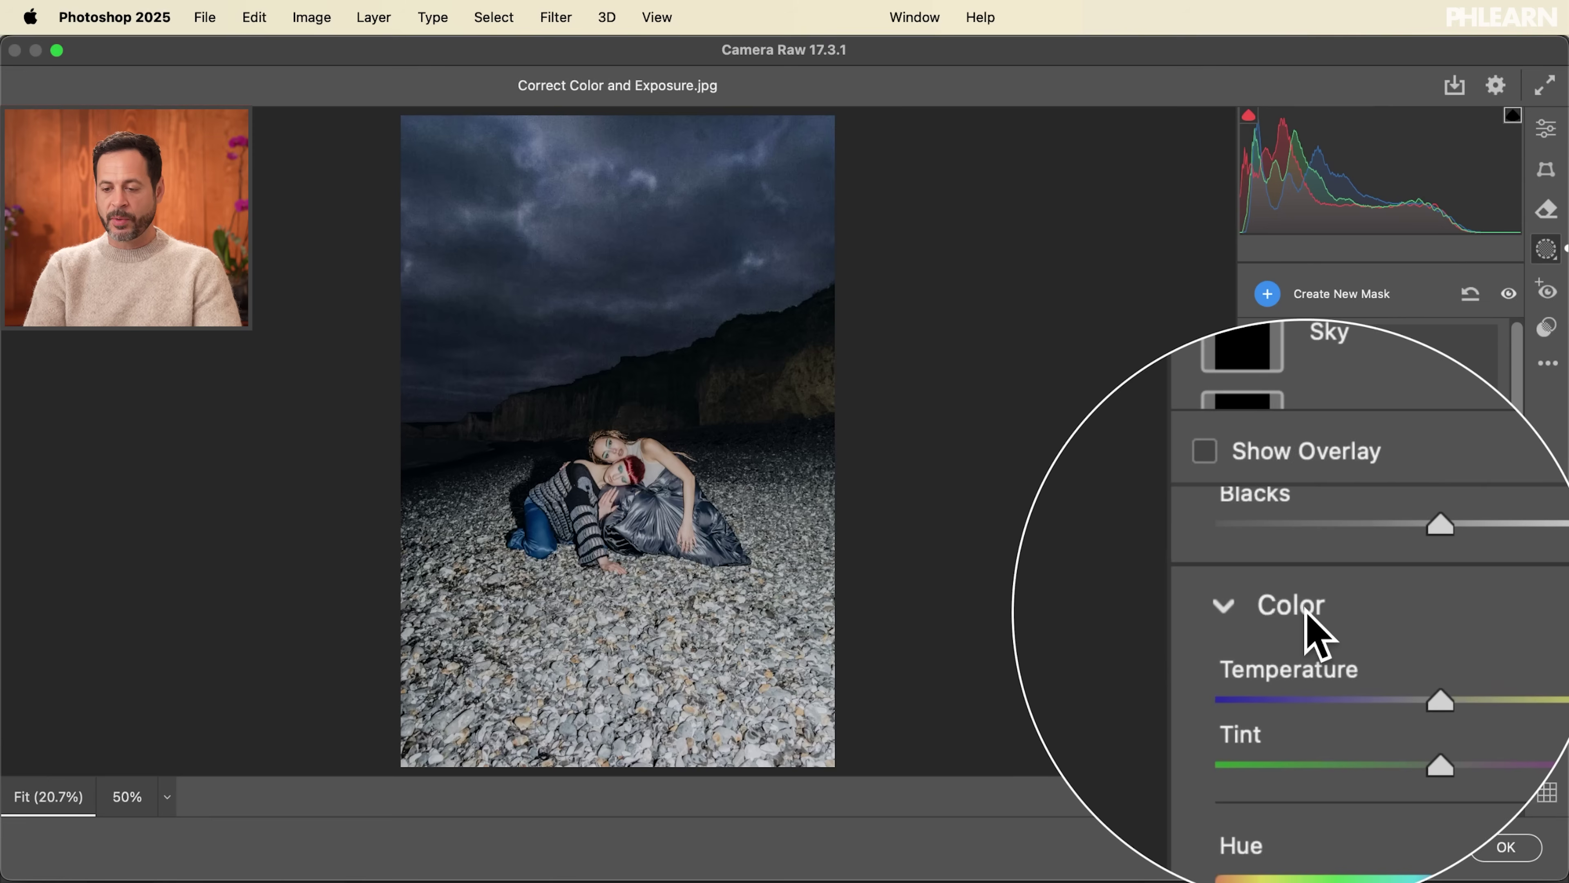
drag(1371, 654, 1415, 656)
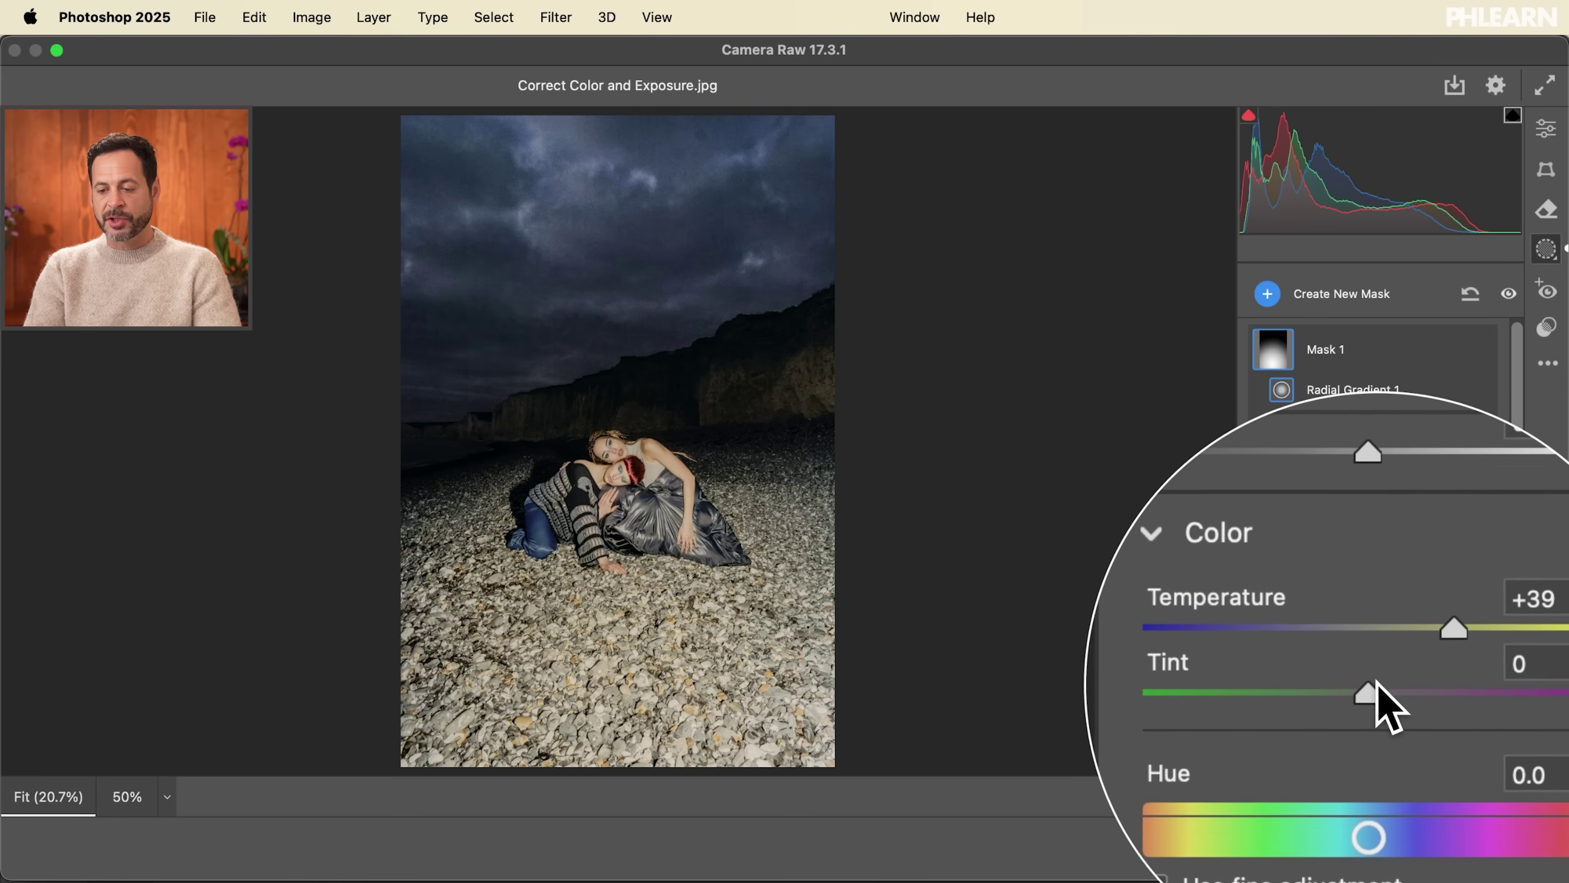
drag(1373, 692, 1397, 689)
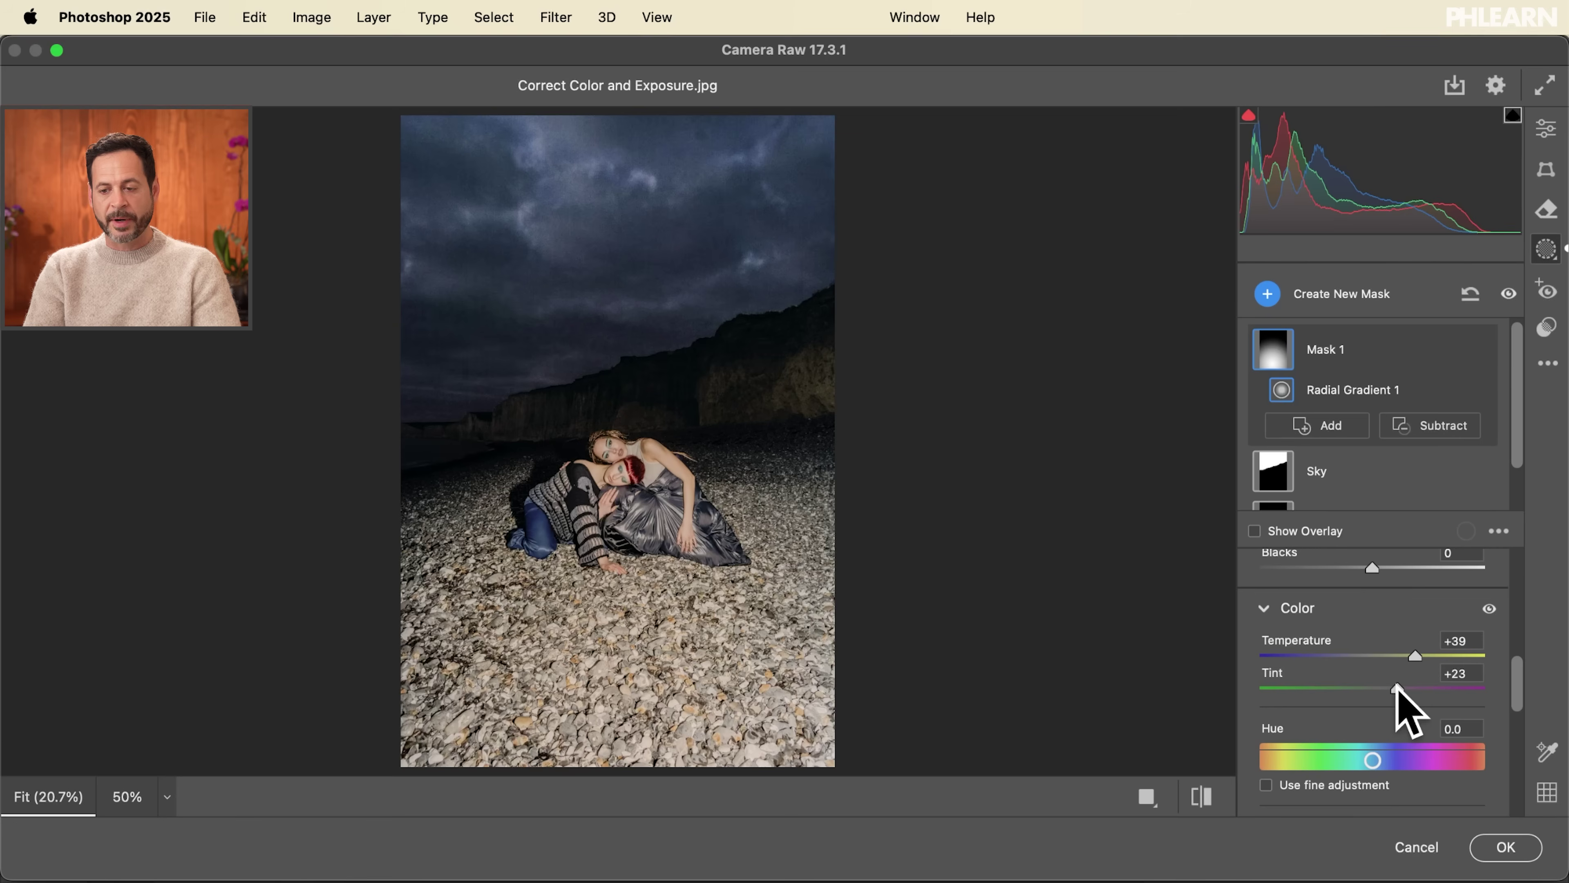
Compare the photo with and without the radial gradient mask, examining the couple and pebbles at 50% zoom as well
click(1479, 350)
click(1478, 350)
click(1478, 349)
click(1479, 349)
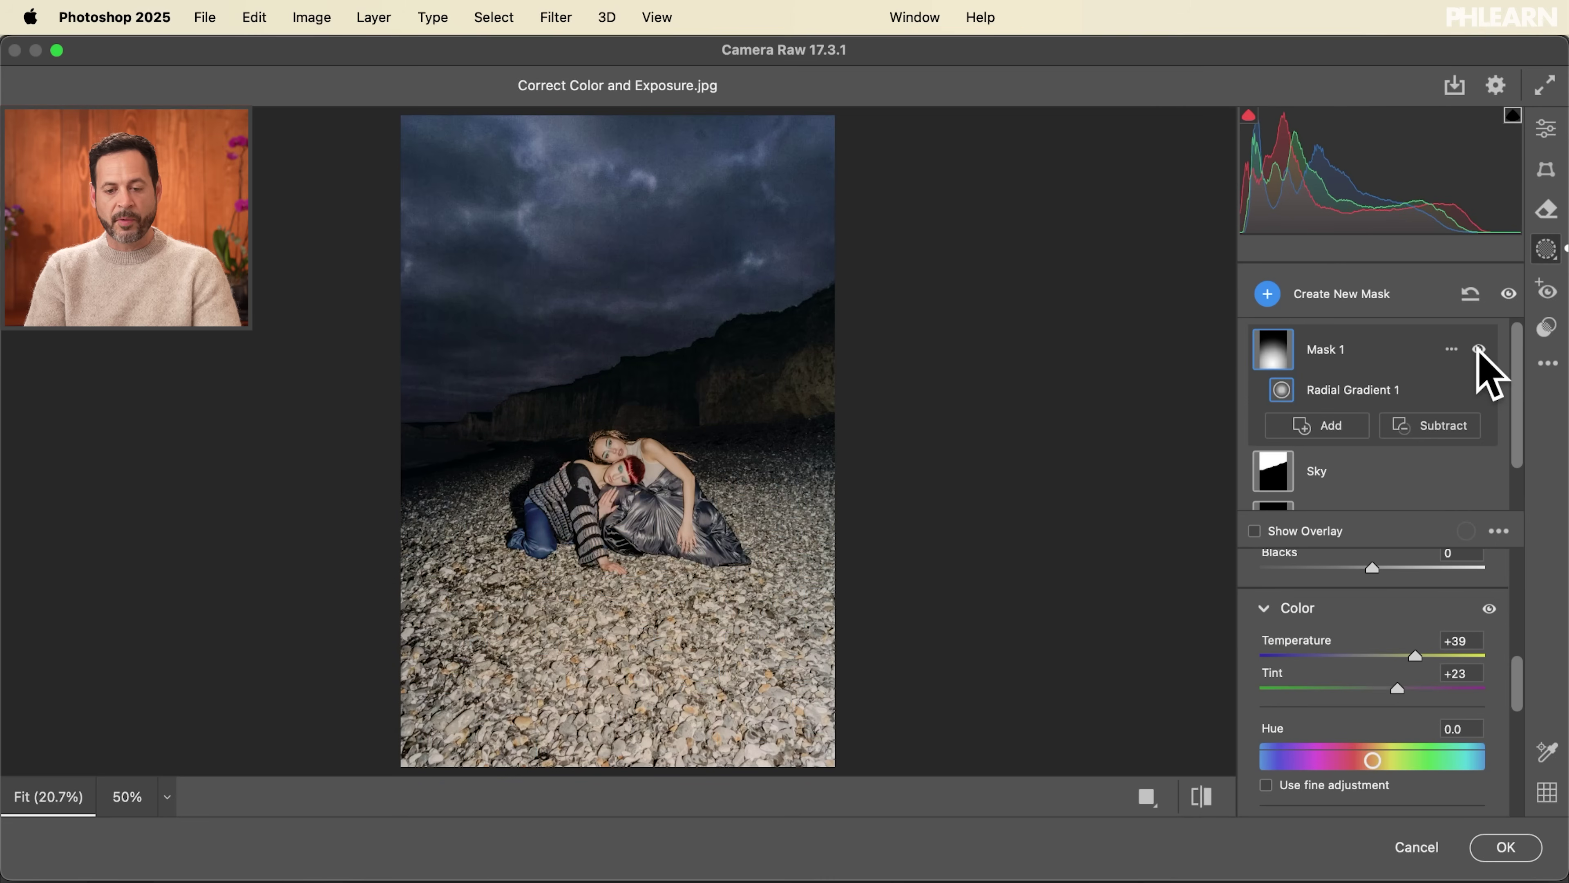
click(127, 797)
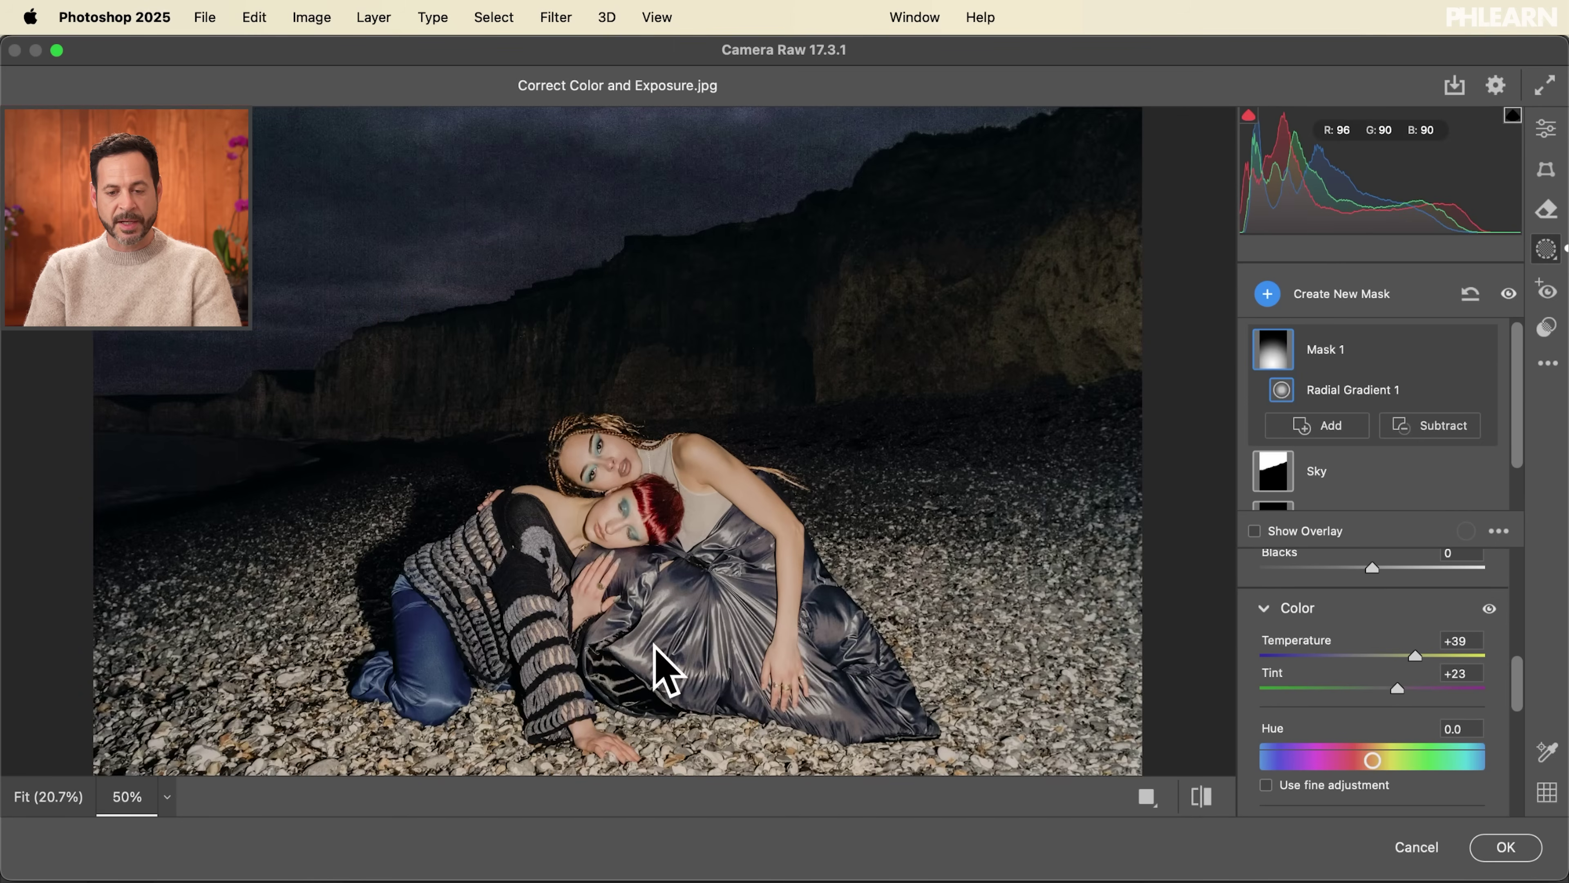
drag(686, 649, 684, 523)
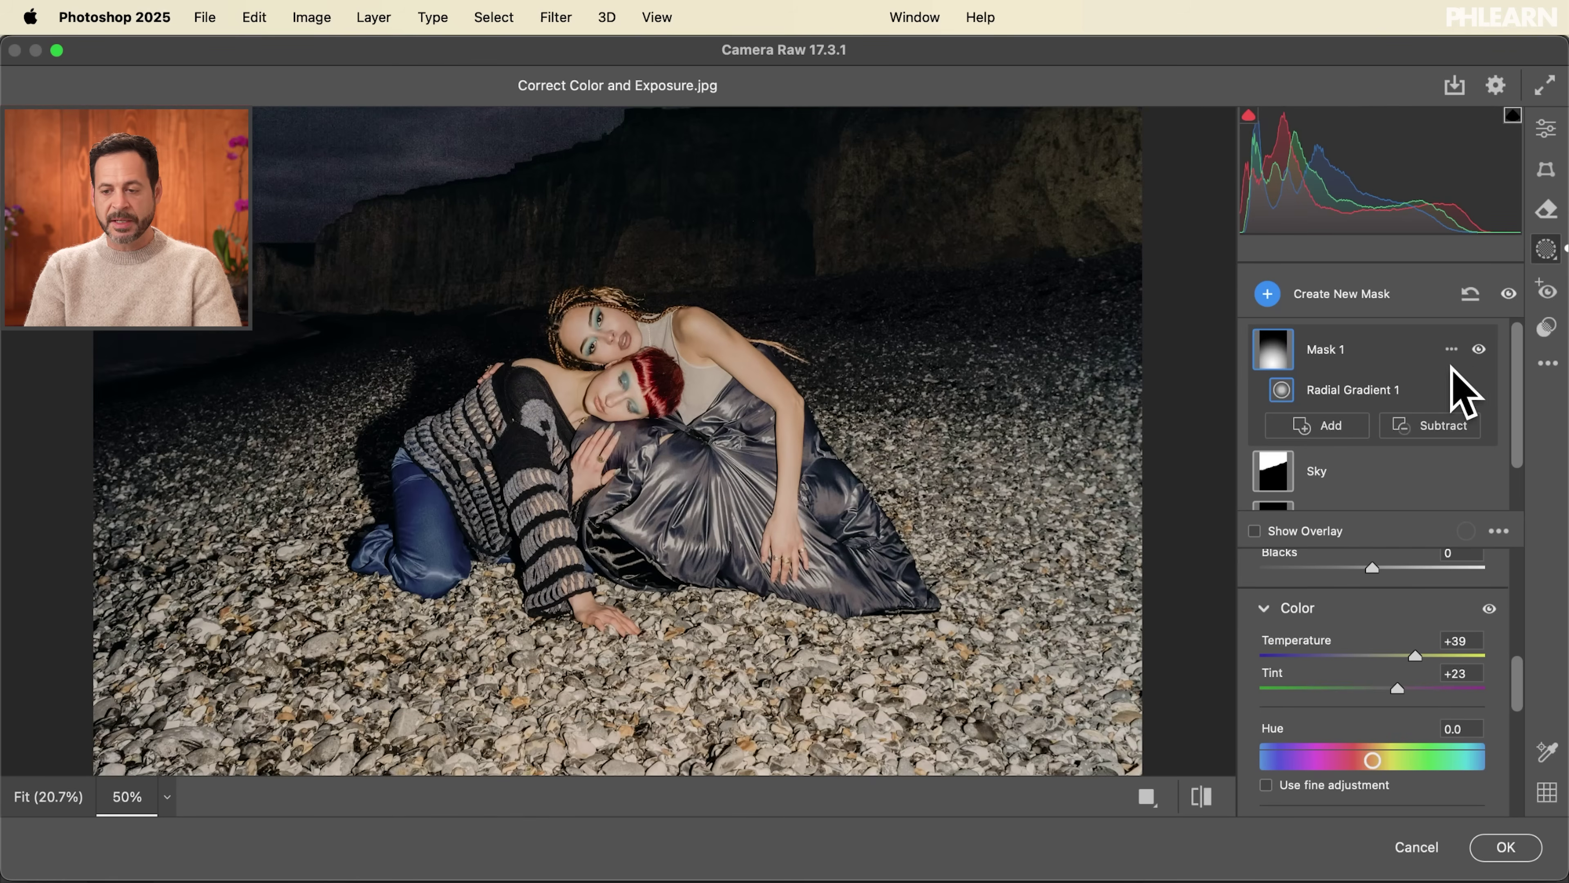
click(1479, 350)
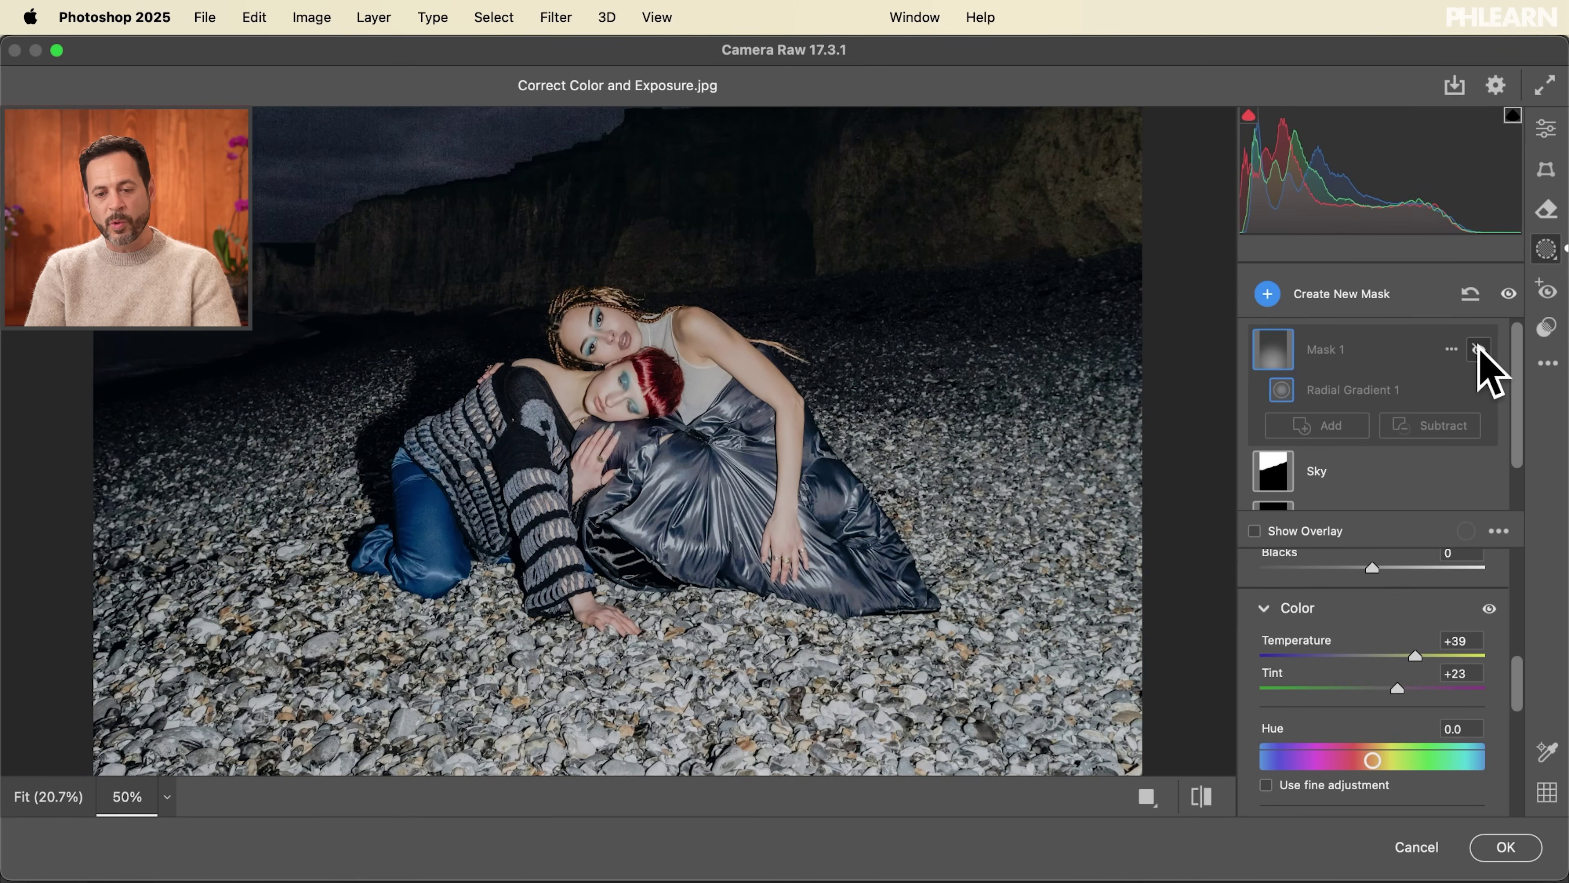
click(1478, 350)
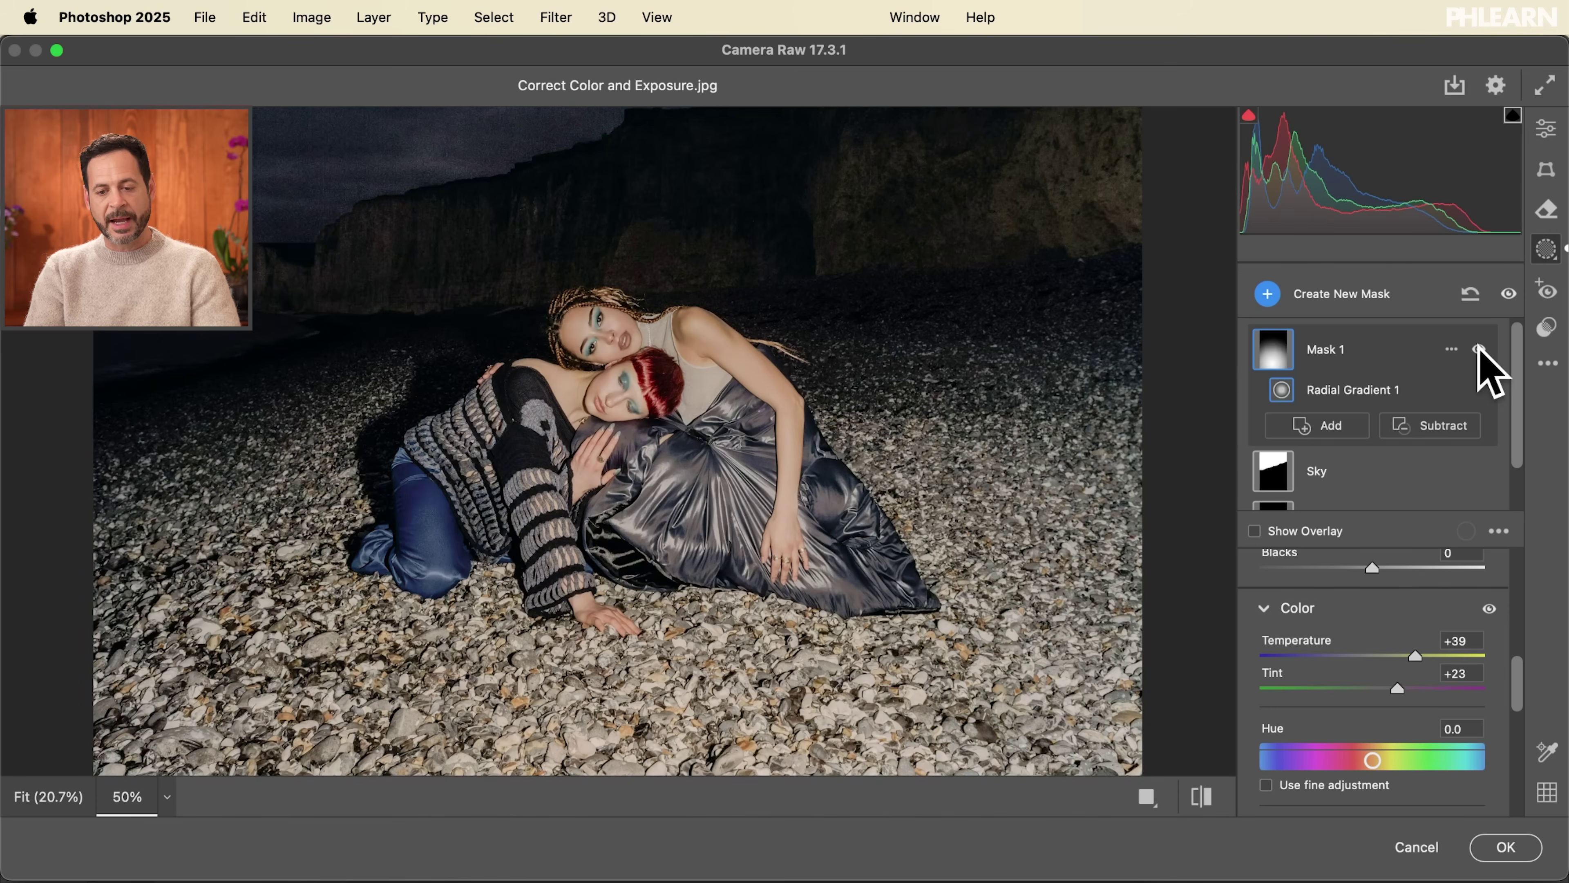
click(1479, 350)
click(1478, 349)
click(1479, 350)
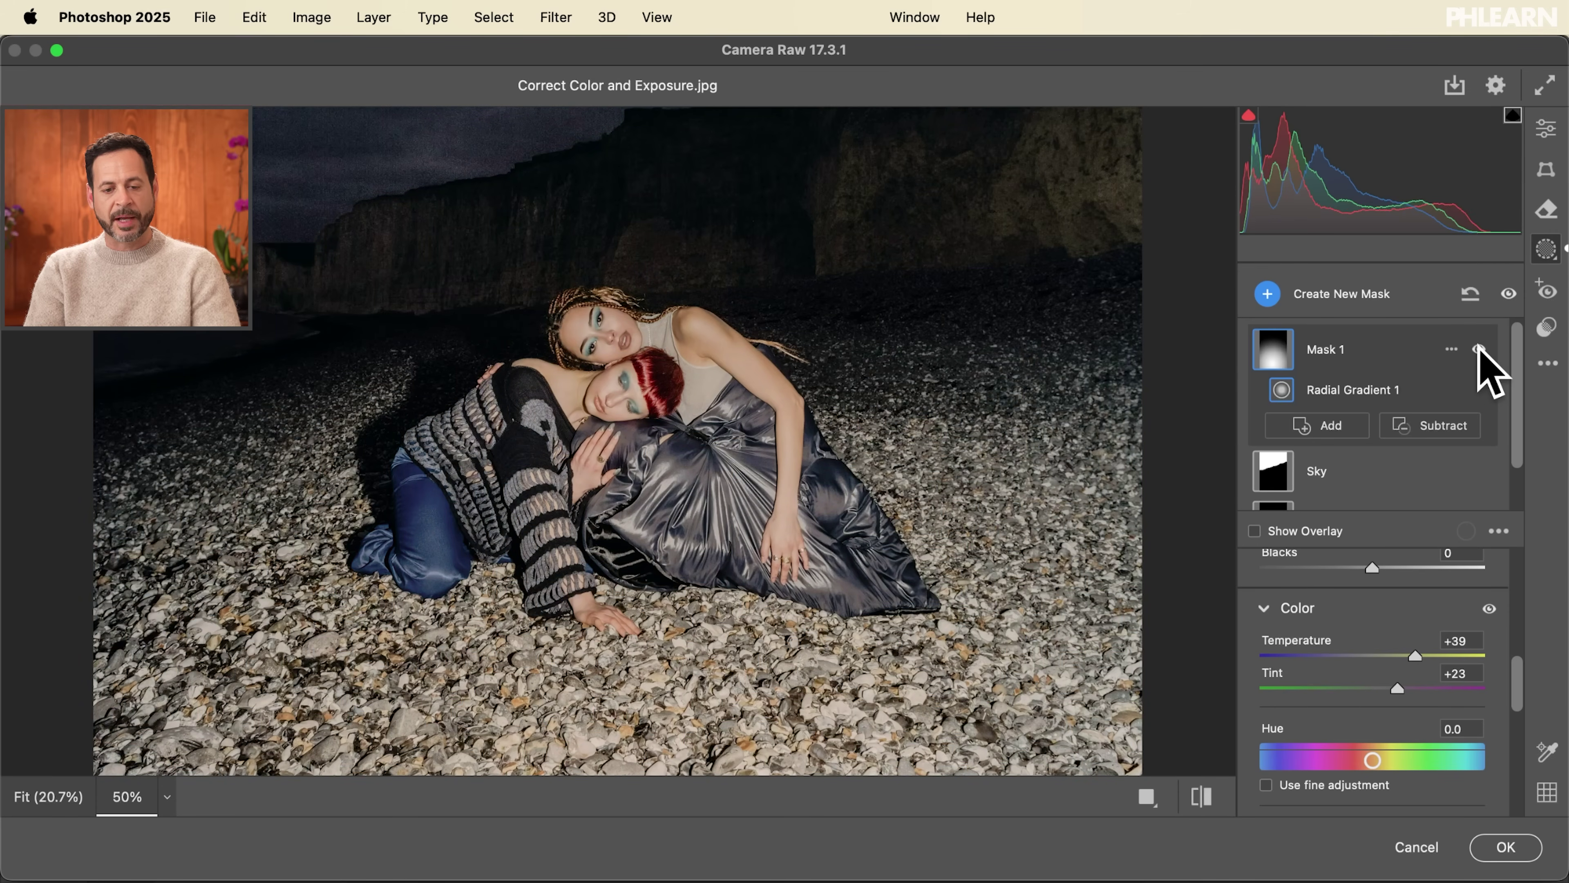
click(1479, 349)
click(1479, 350)
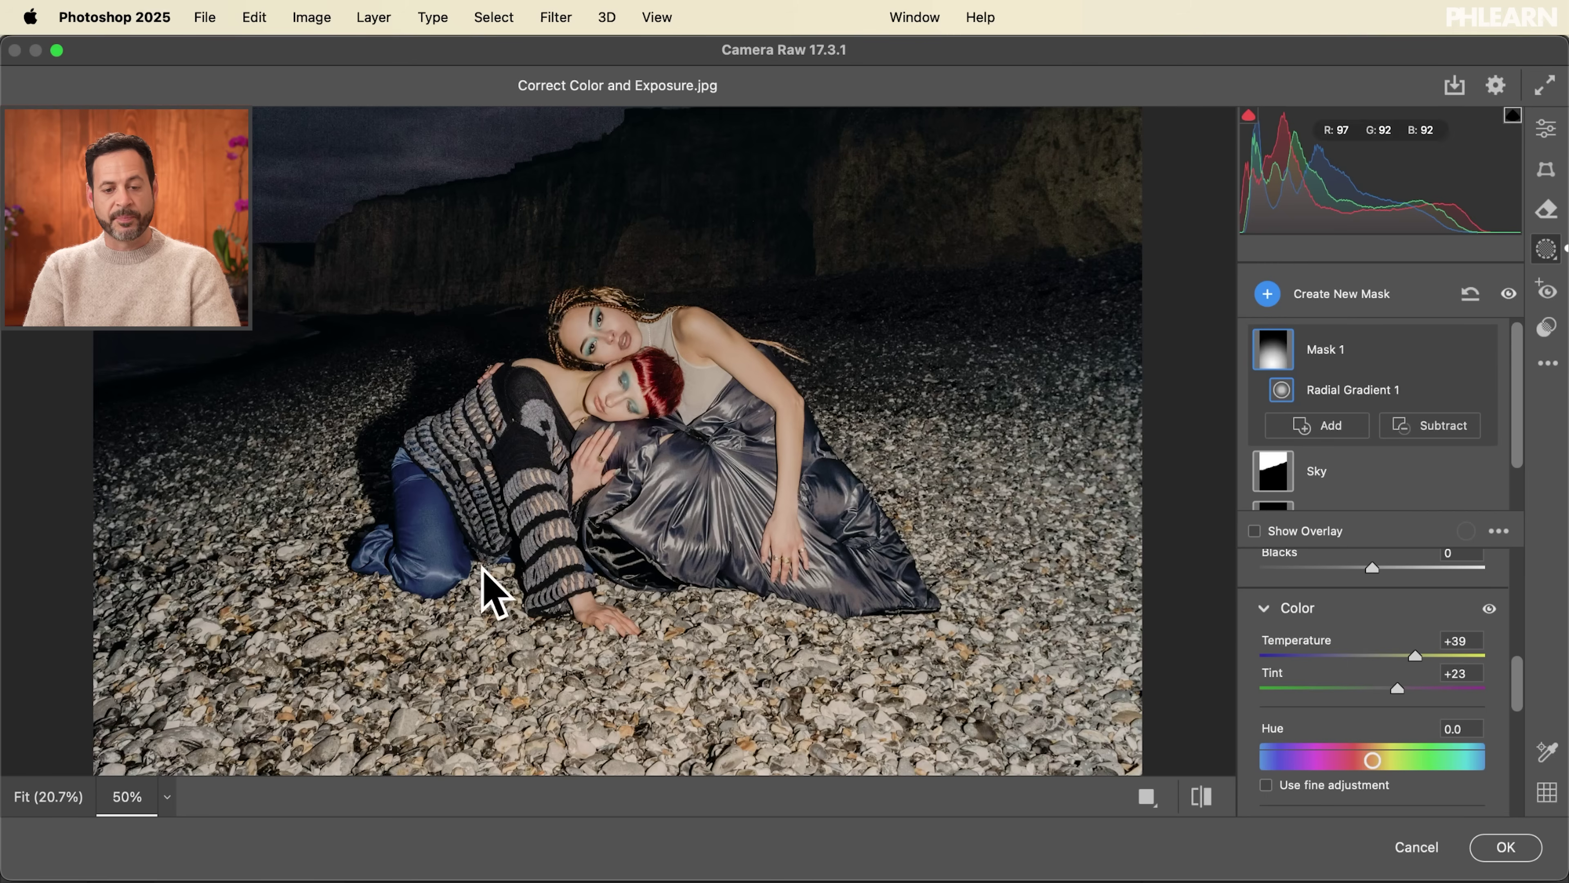
Set the radial gradient mask's Feather to 39
scroll(1397, 612, up, 10)
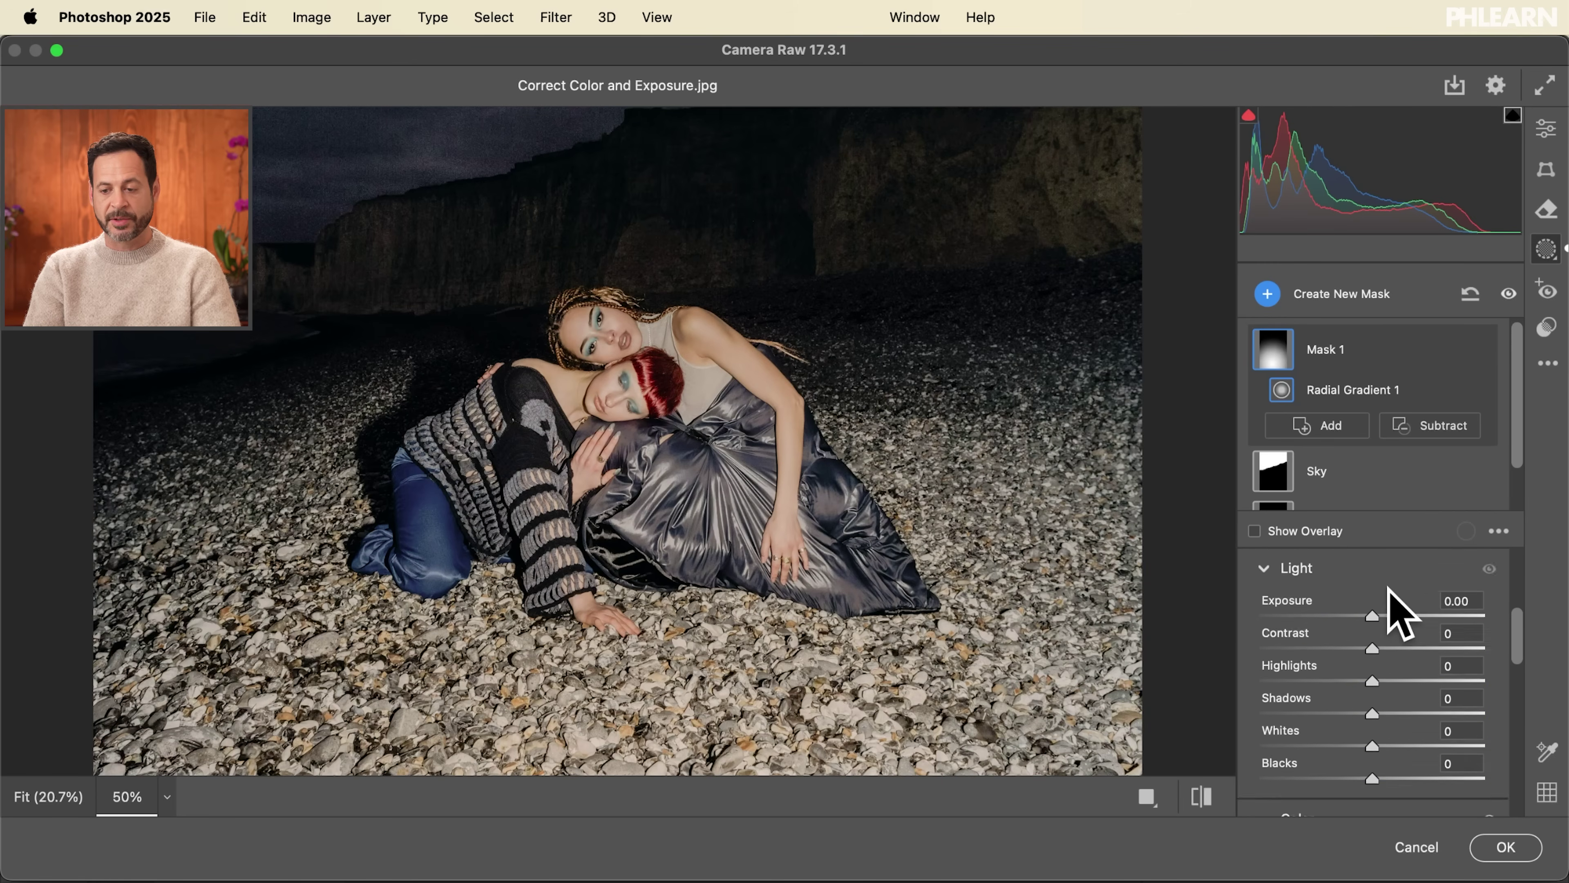
scroll(1398, 612, up, 1)
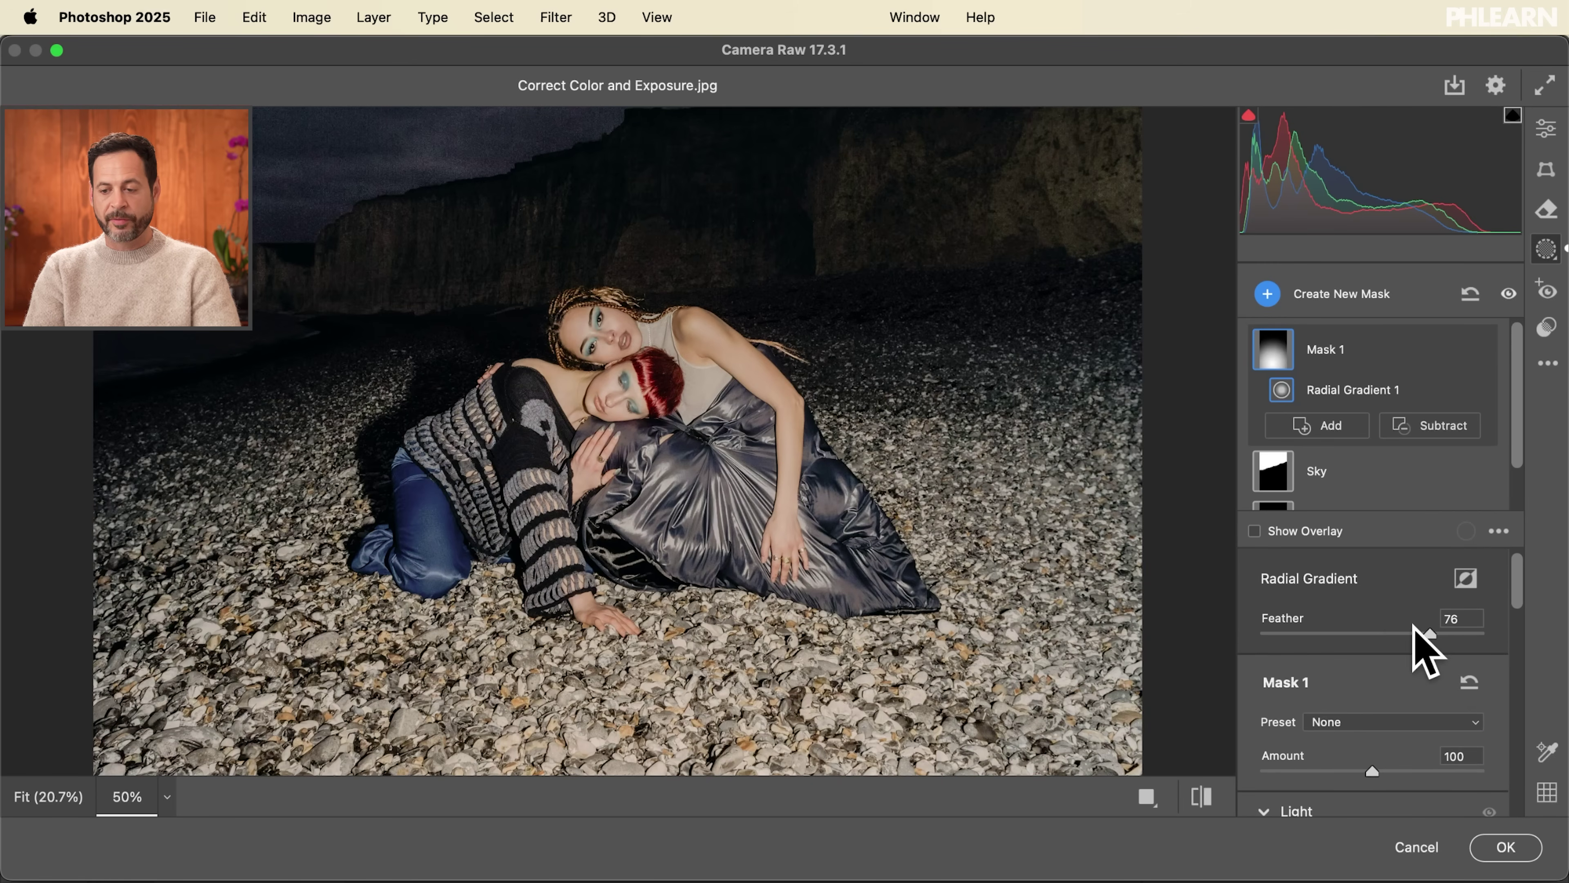
mouse_move(1295, 623)
mouse_down()
mouse_move(1516, 641)
mouse_move(1314, 627)
mouse_up()
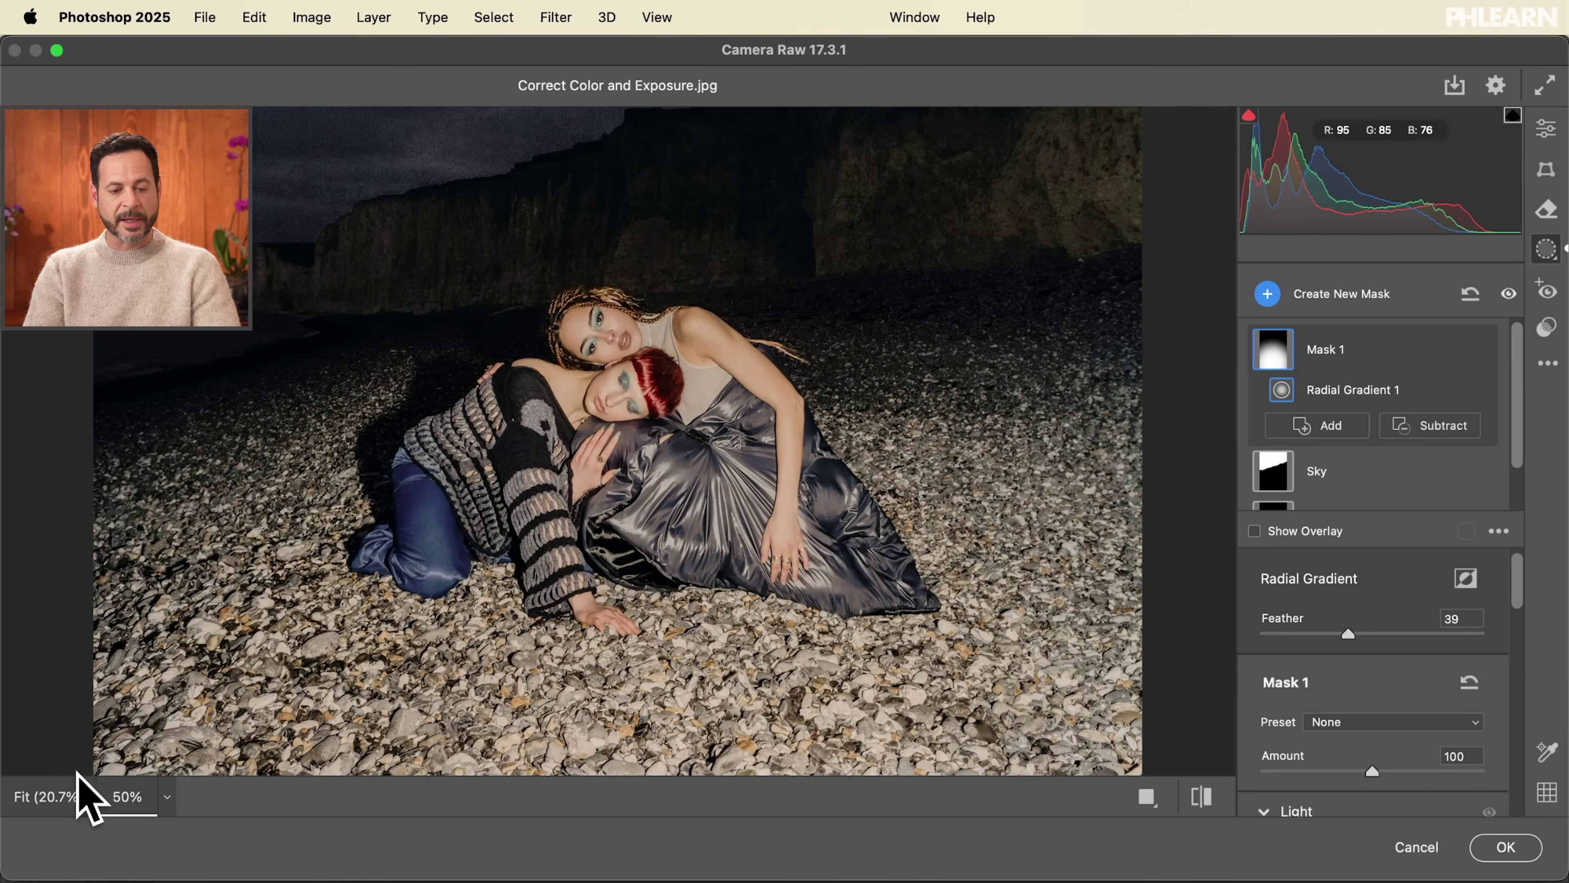
Compare the whole photo, fitted in the preview, with and without all mask adjustments
click(57, 798)
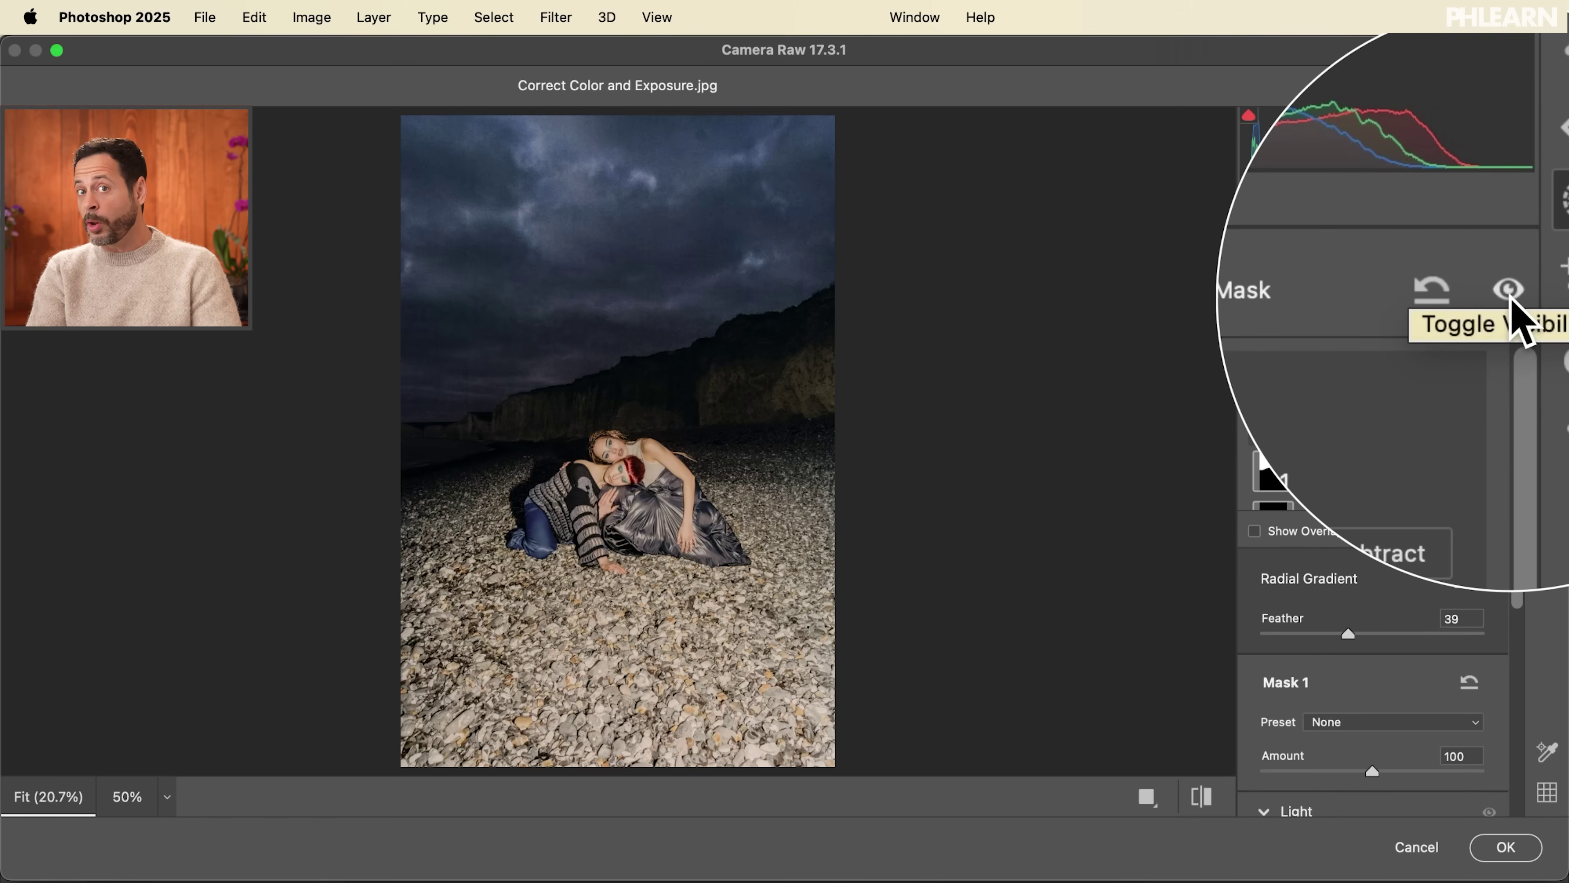
click(1508, 294)
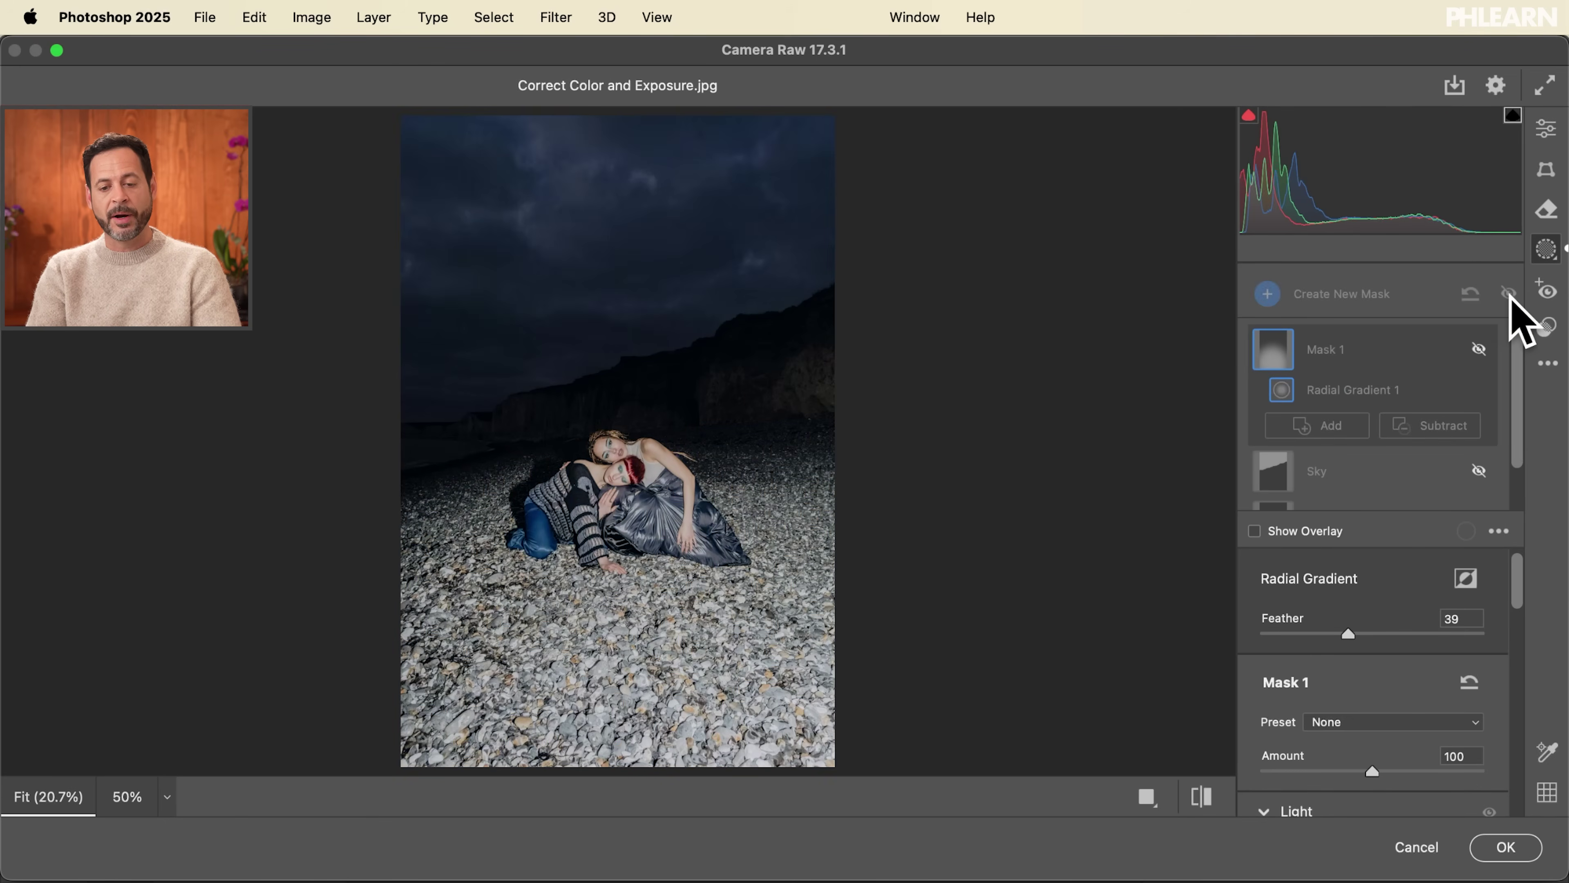
click(1508, 294)
click(1508, 295)
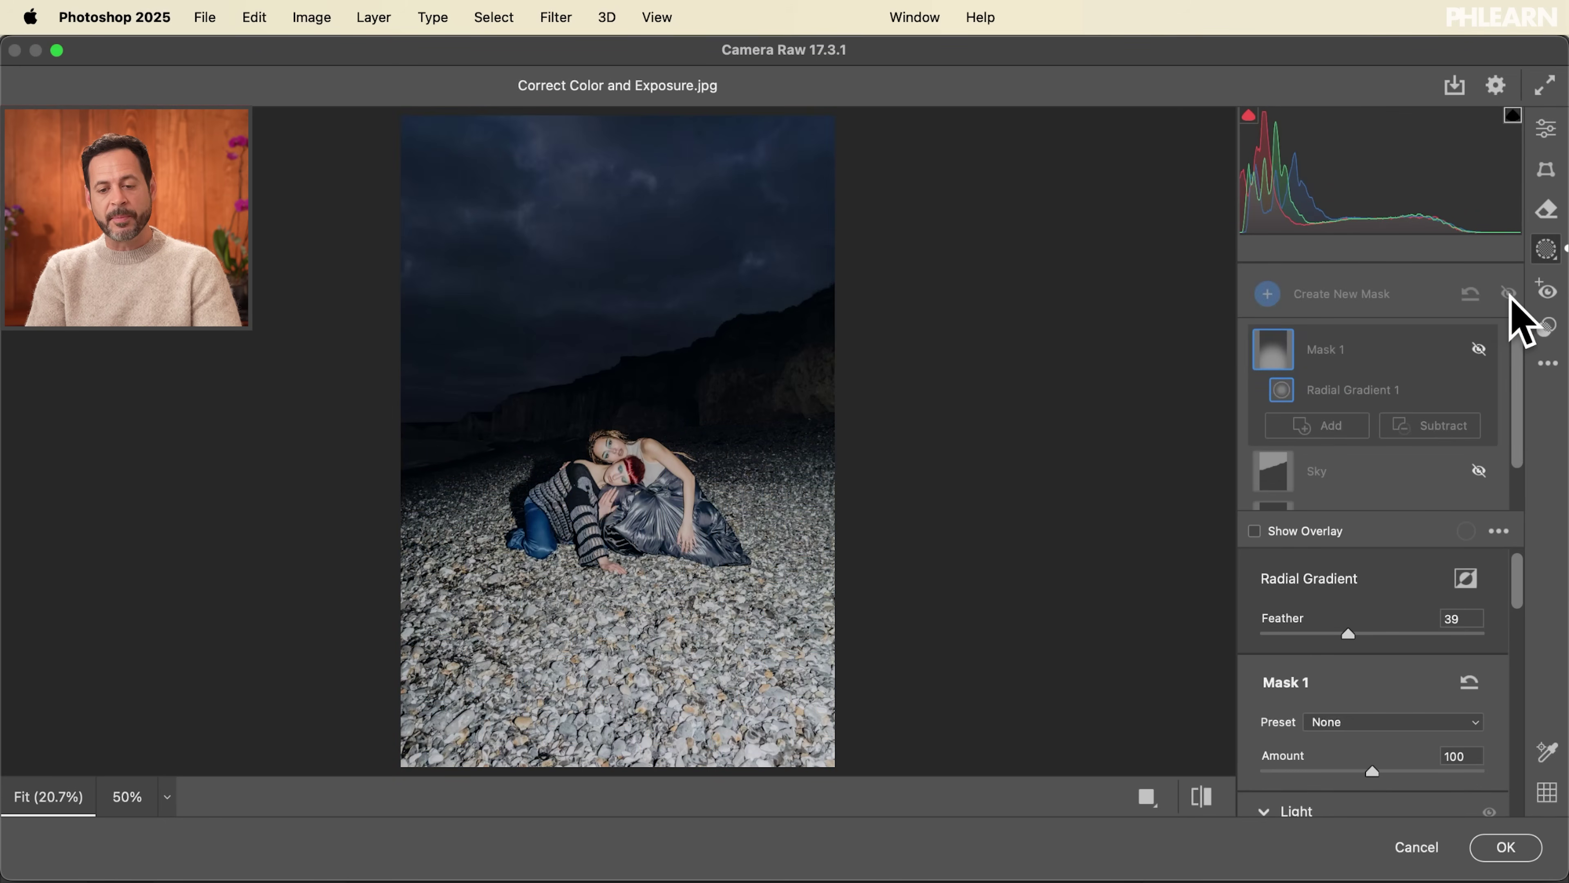
click(1508, 294)
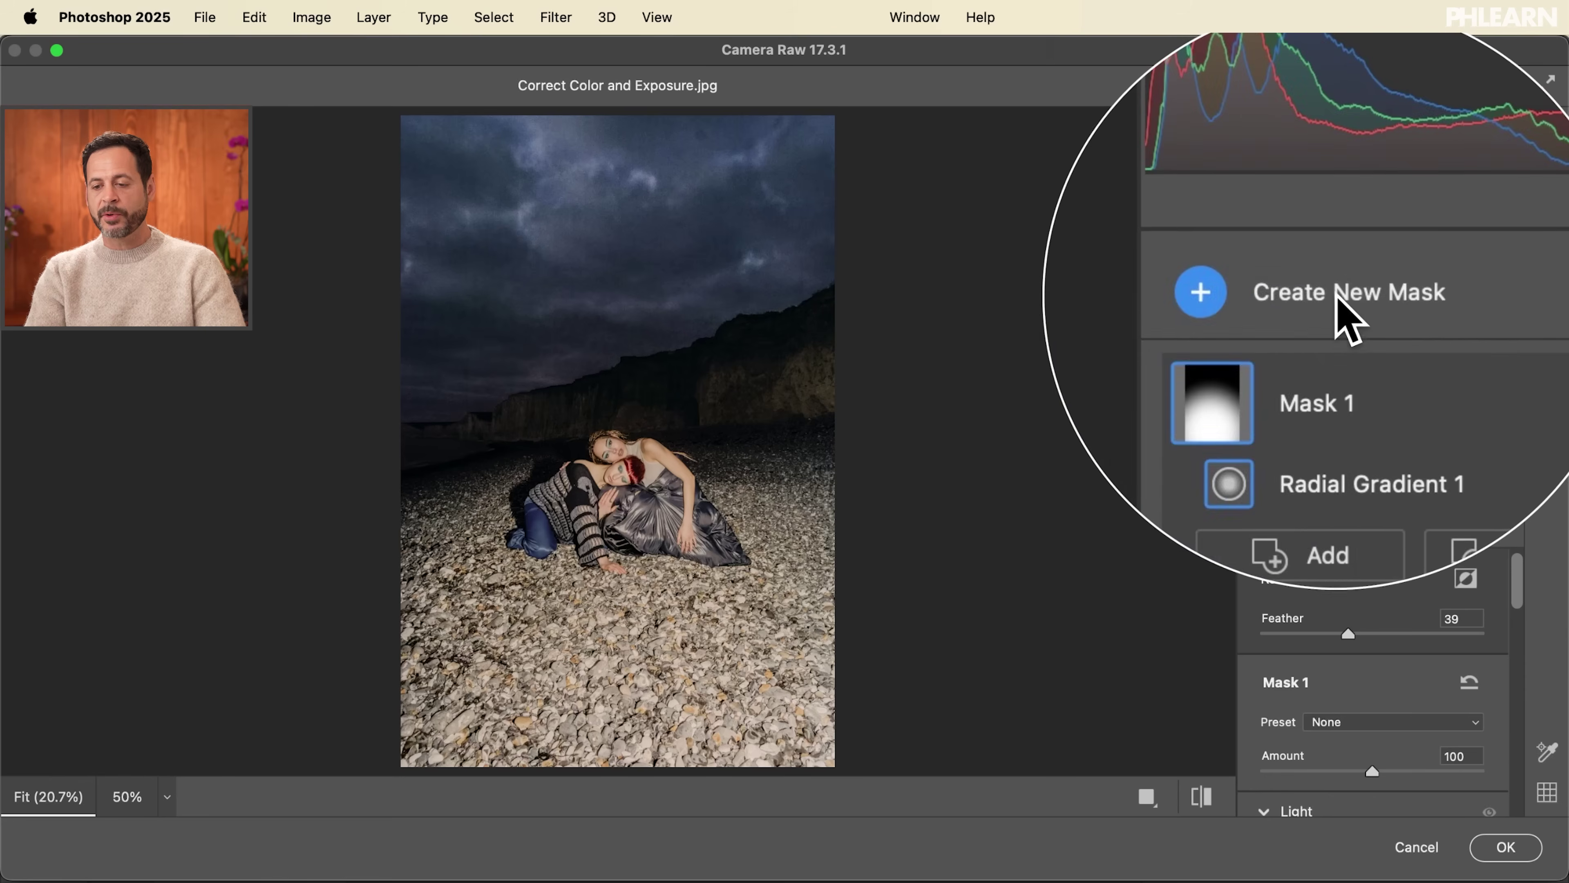
Create a linear gradient mask running from the photo's bottom edge up across the pebbles to just below the couple
click(1340, 298)
click(1162, 489)
drag(658, 751, 658, 561)
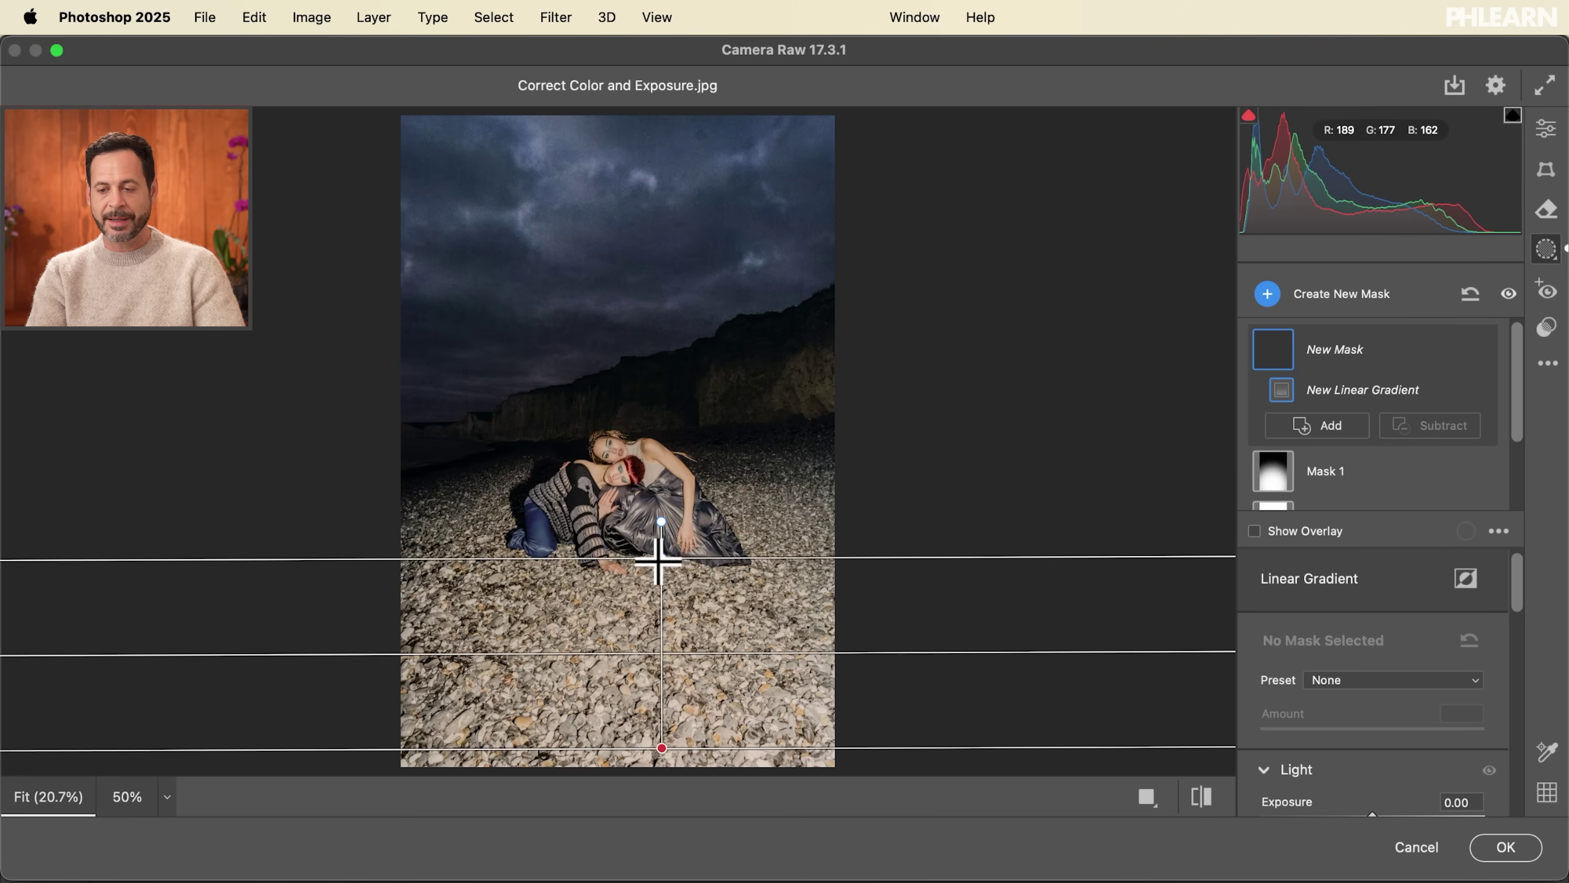
Set the foreground linear gradient mask's Exposure to -1.10, Contrast to -12 and Saturation to -21
scroll(1395, 673, down, 3)
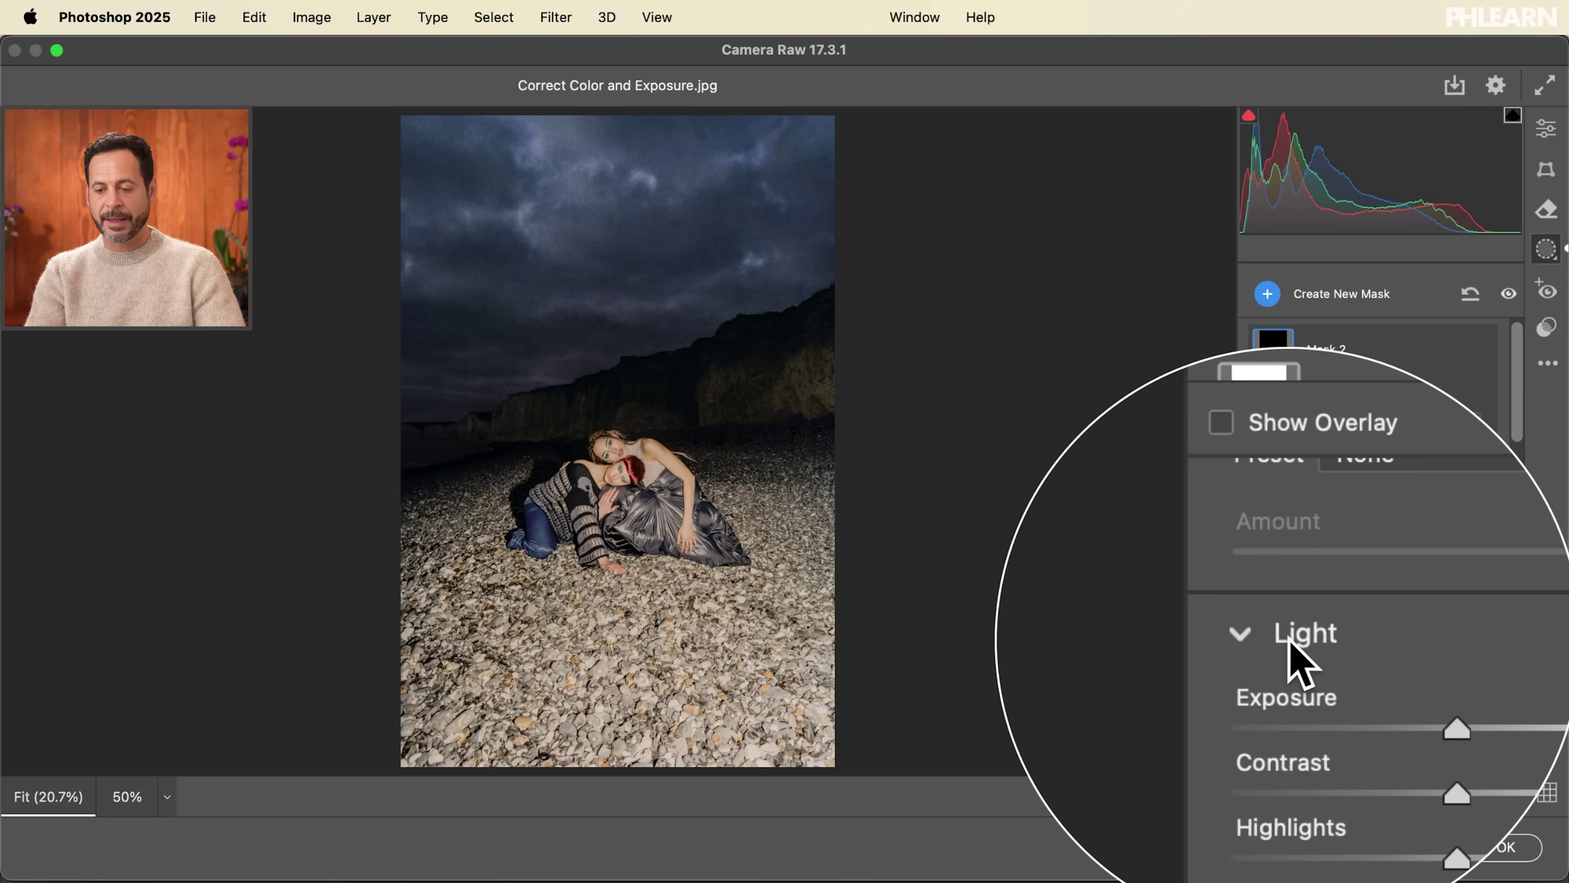
drag(1373, 683, 1364, 683)
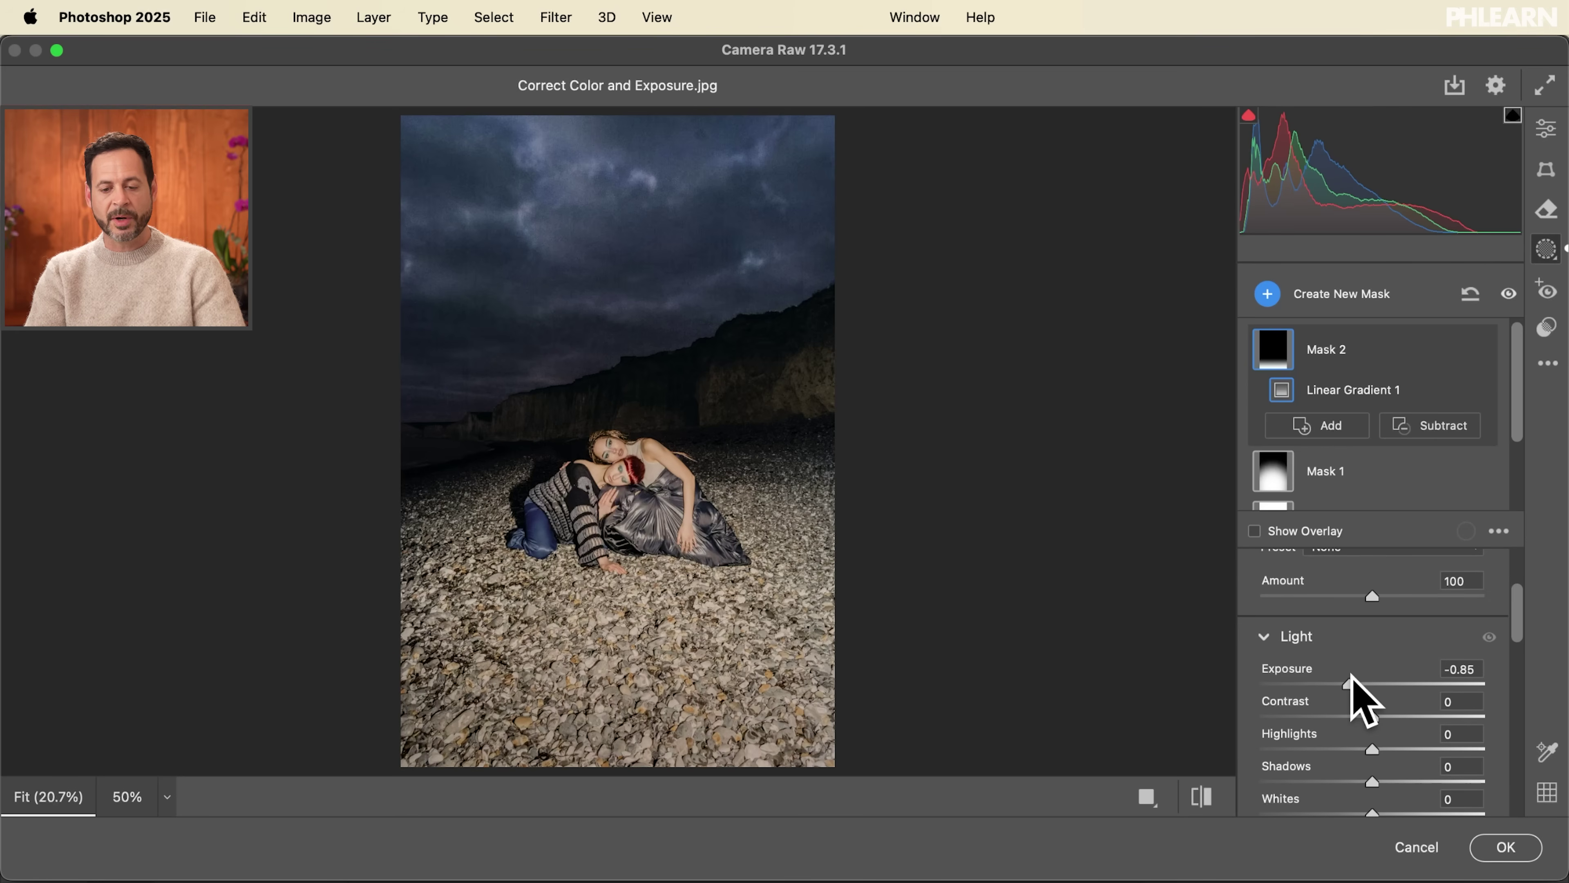
scroll(1350, 686, down, 2)
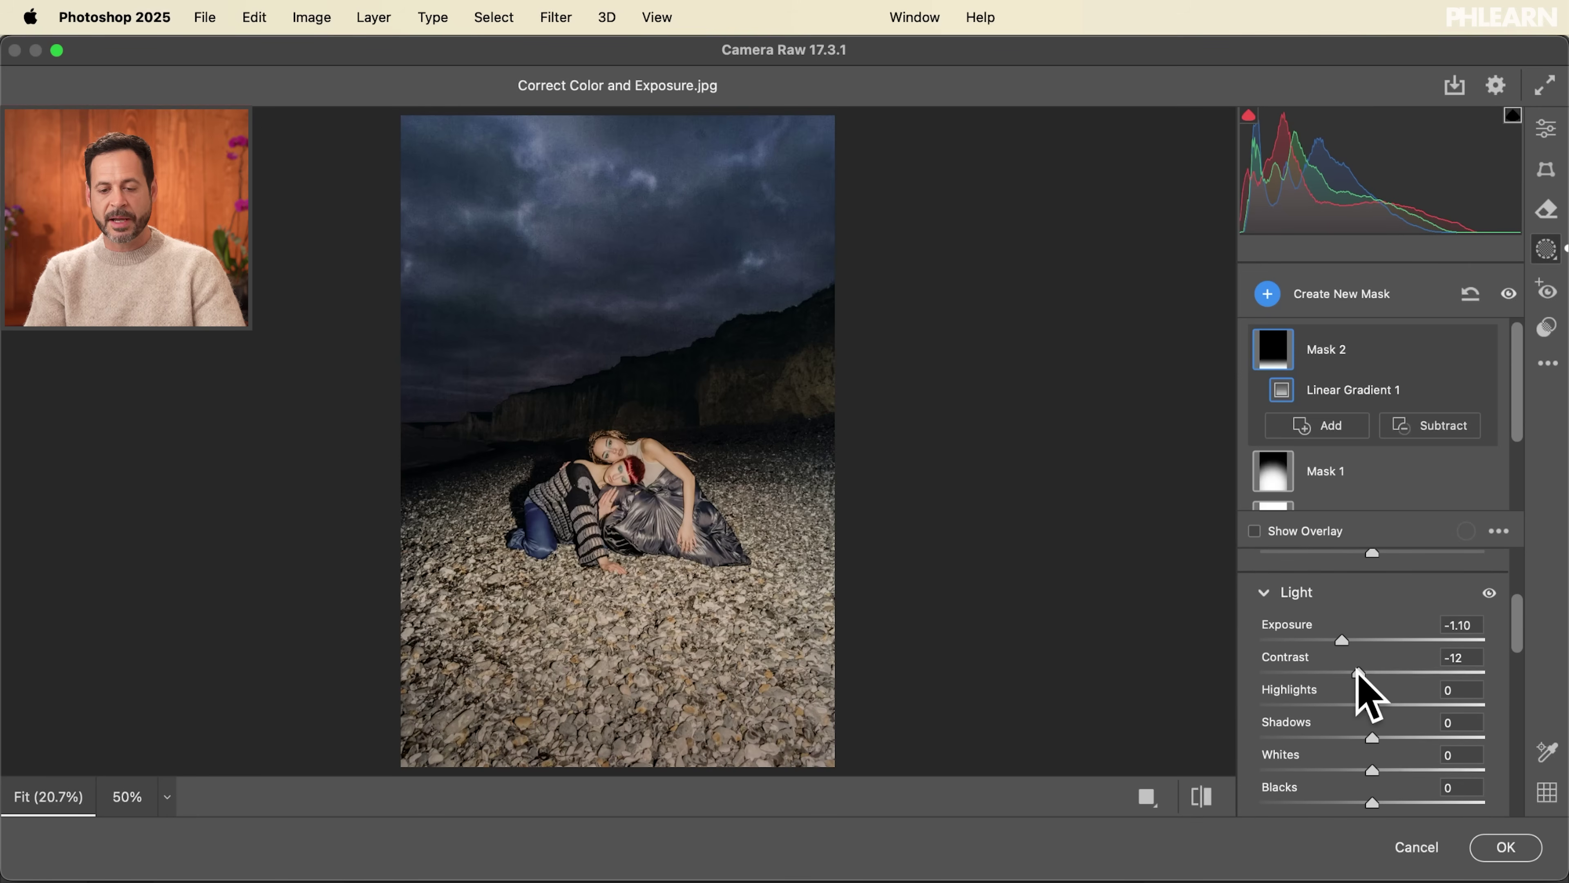
scroll(1351, 669, down, 10)
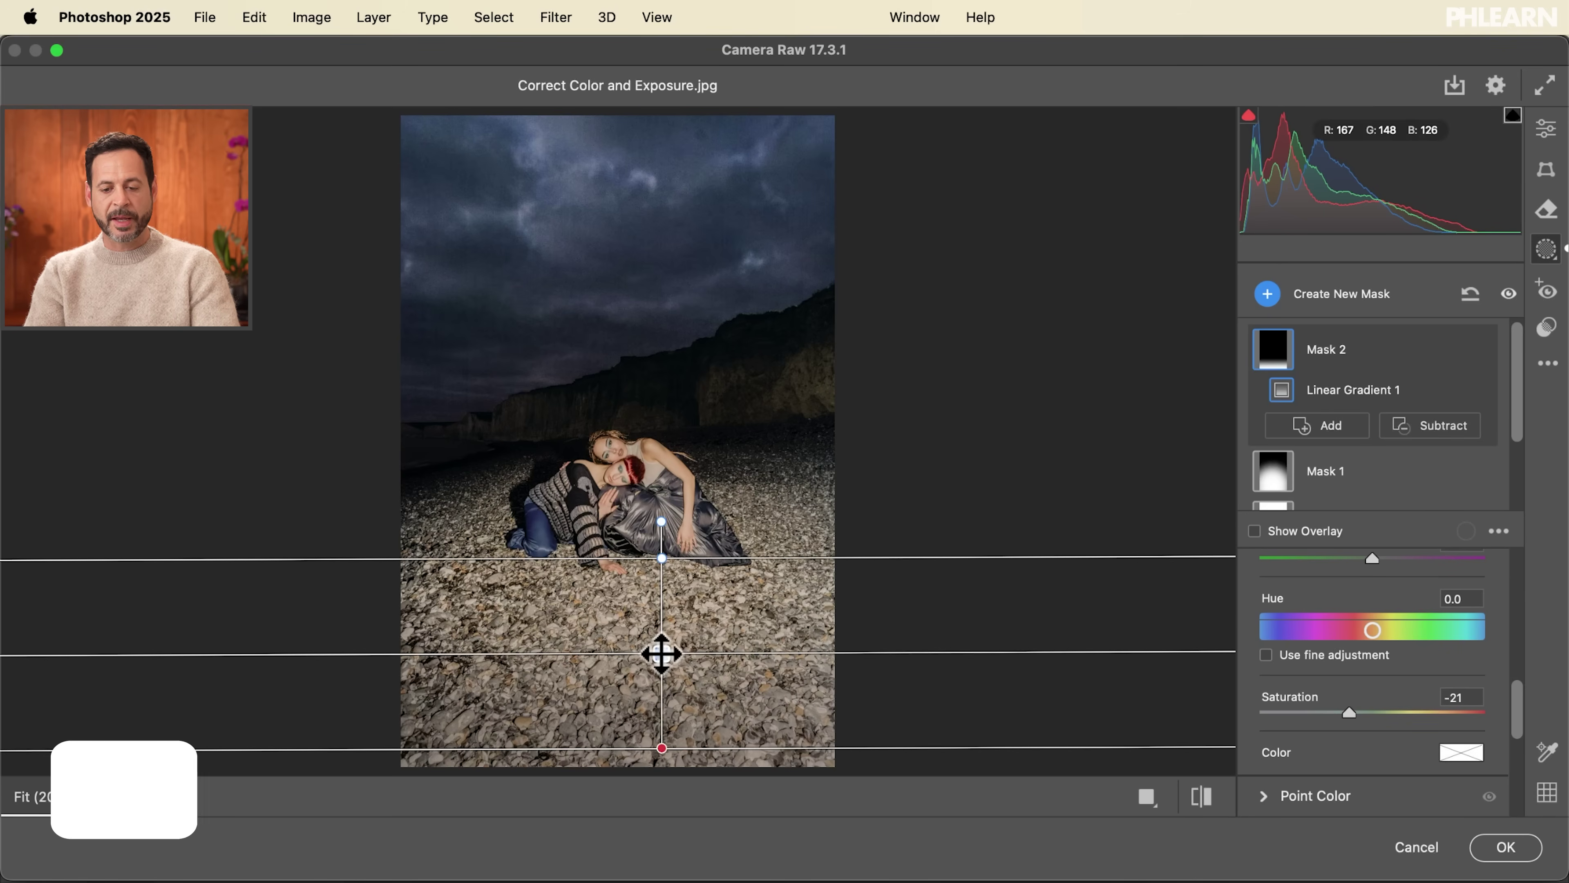
Center the linear gradient lower on the pebbles, extend its upper edge to the couple's feet, and check its coverage with the overlay
drag(661, 653, 616, 677)
mouse_move(617, 586)
mouse_down()
mouse_move(616, 427)
mouse_move(608, 605)
mouse_move(617, 559)
mouse_up()
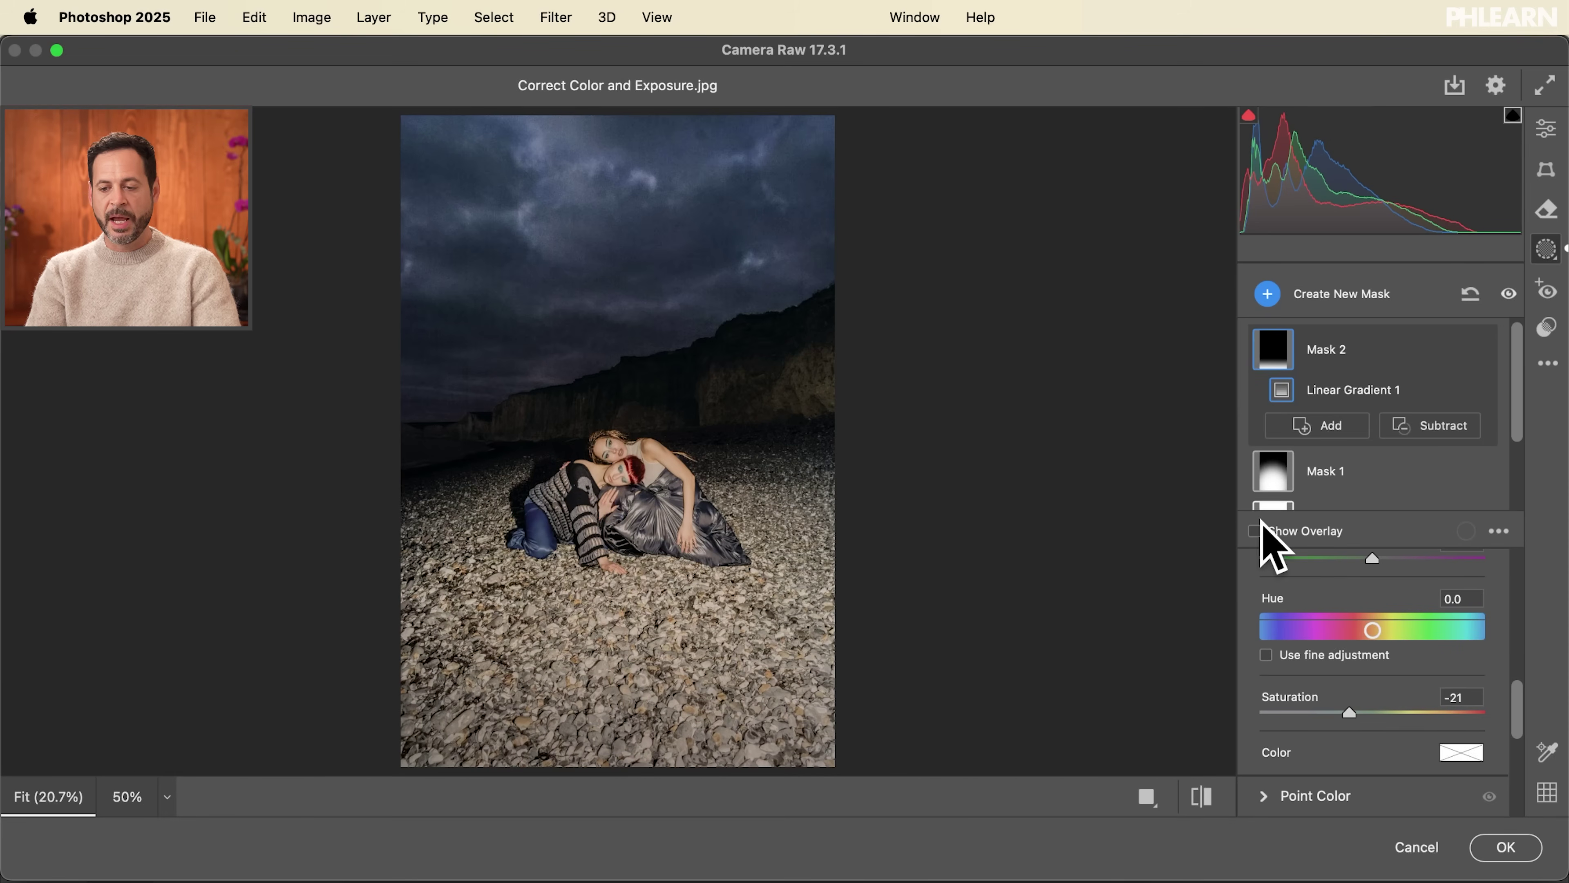
click(1275, 537)
click(1275, 537)
Compare the foreground pebbles with and without the linear gradient mask
click(1481, 350)
click(1481, 350)
click(1479, 350)
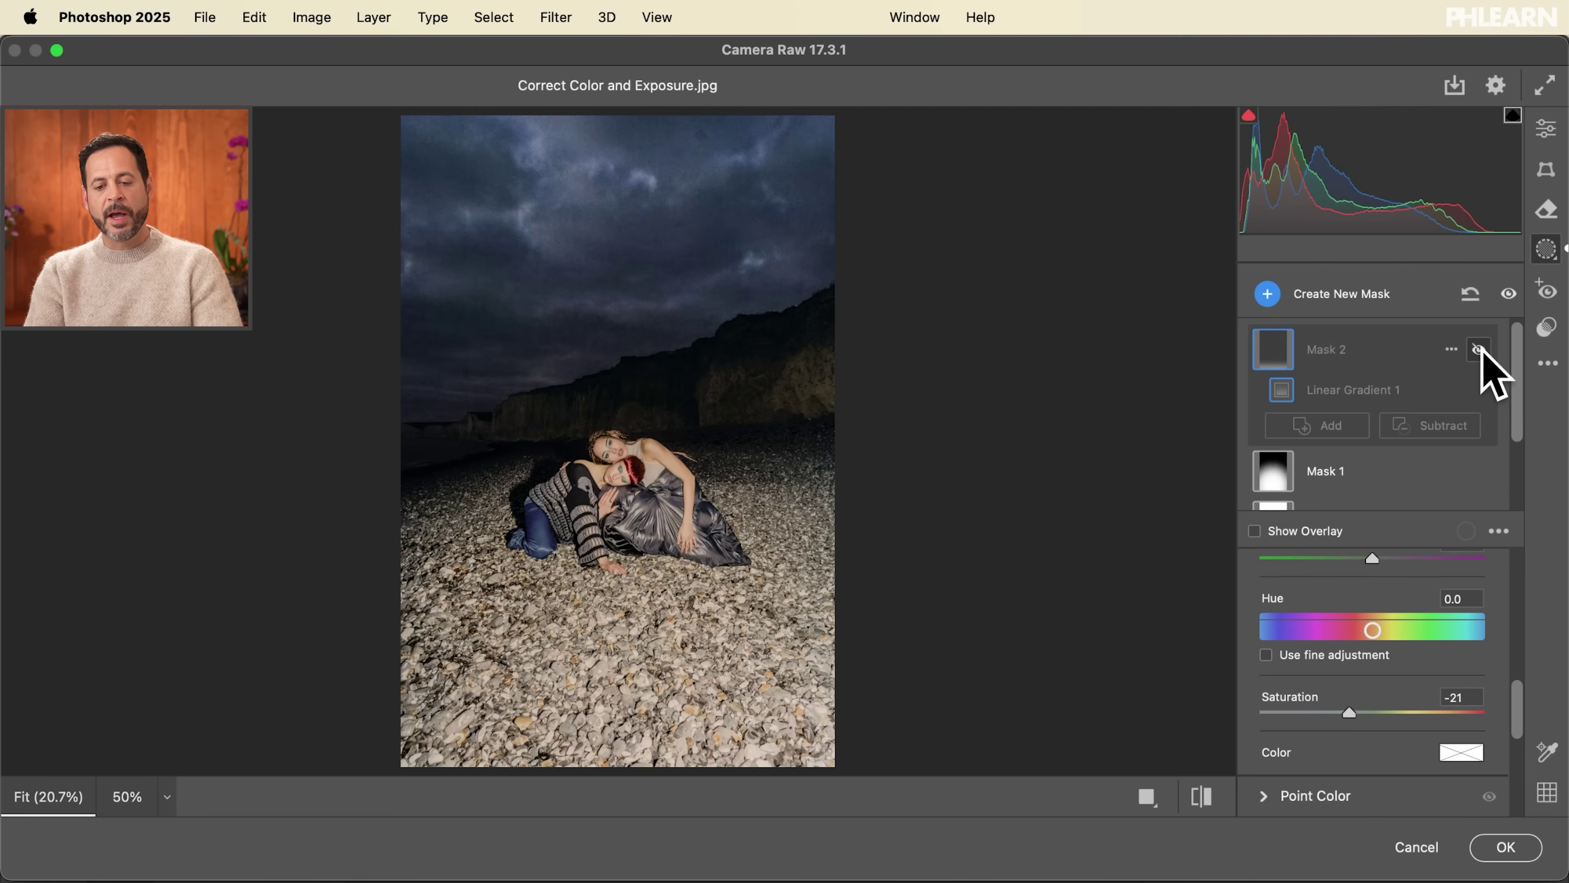
click(1480, 349)
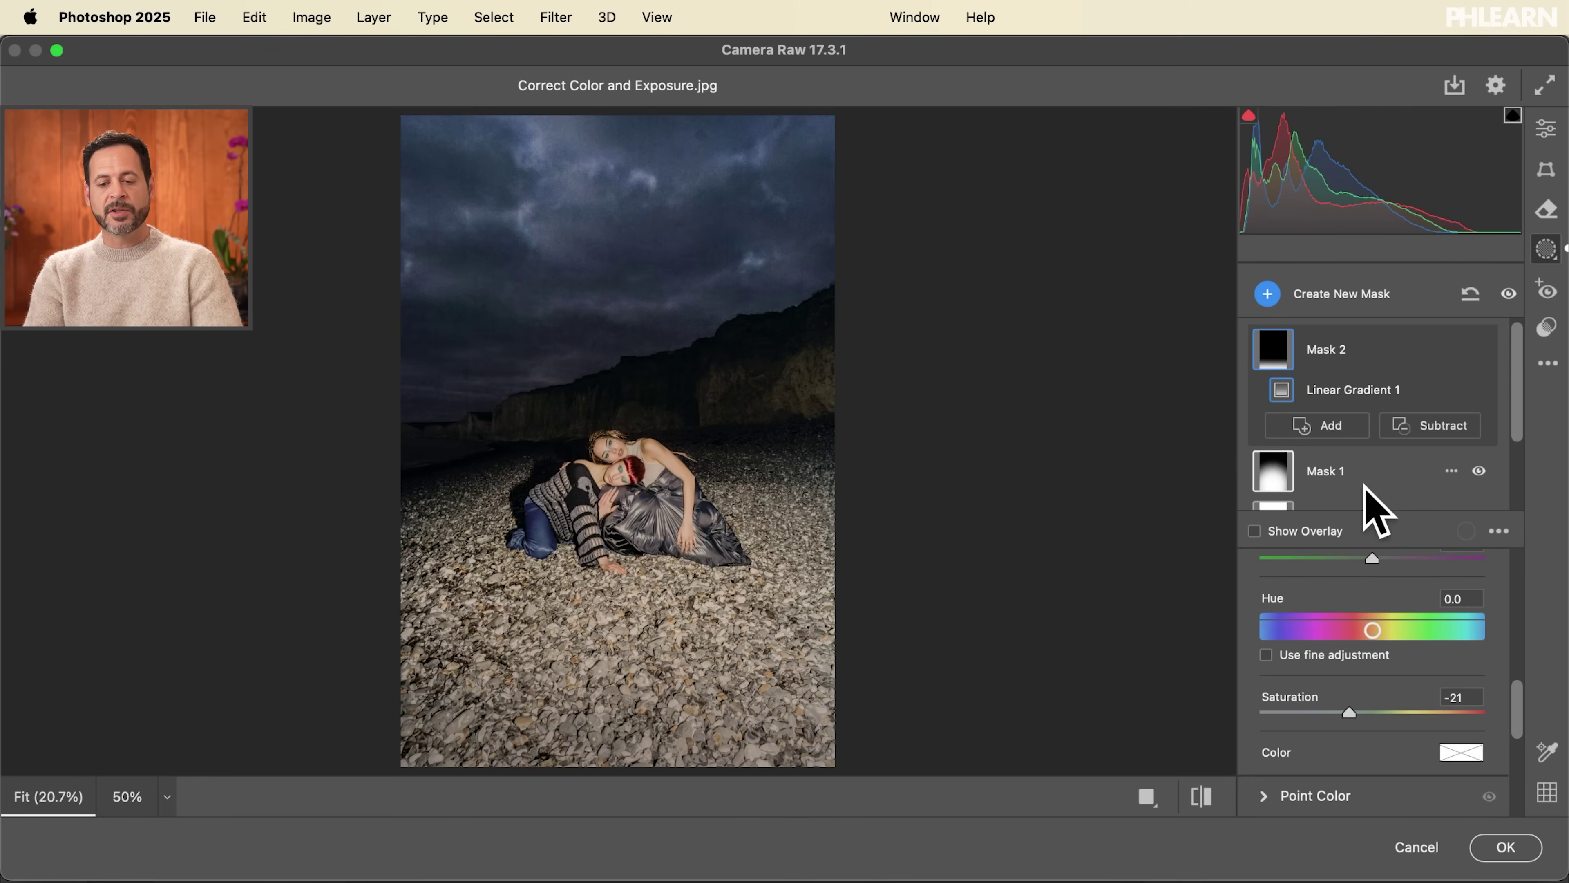
click(1480, 350)
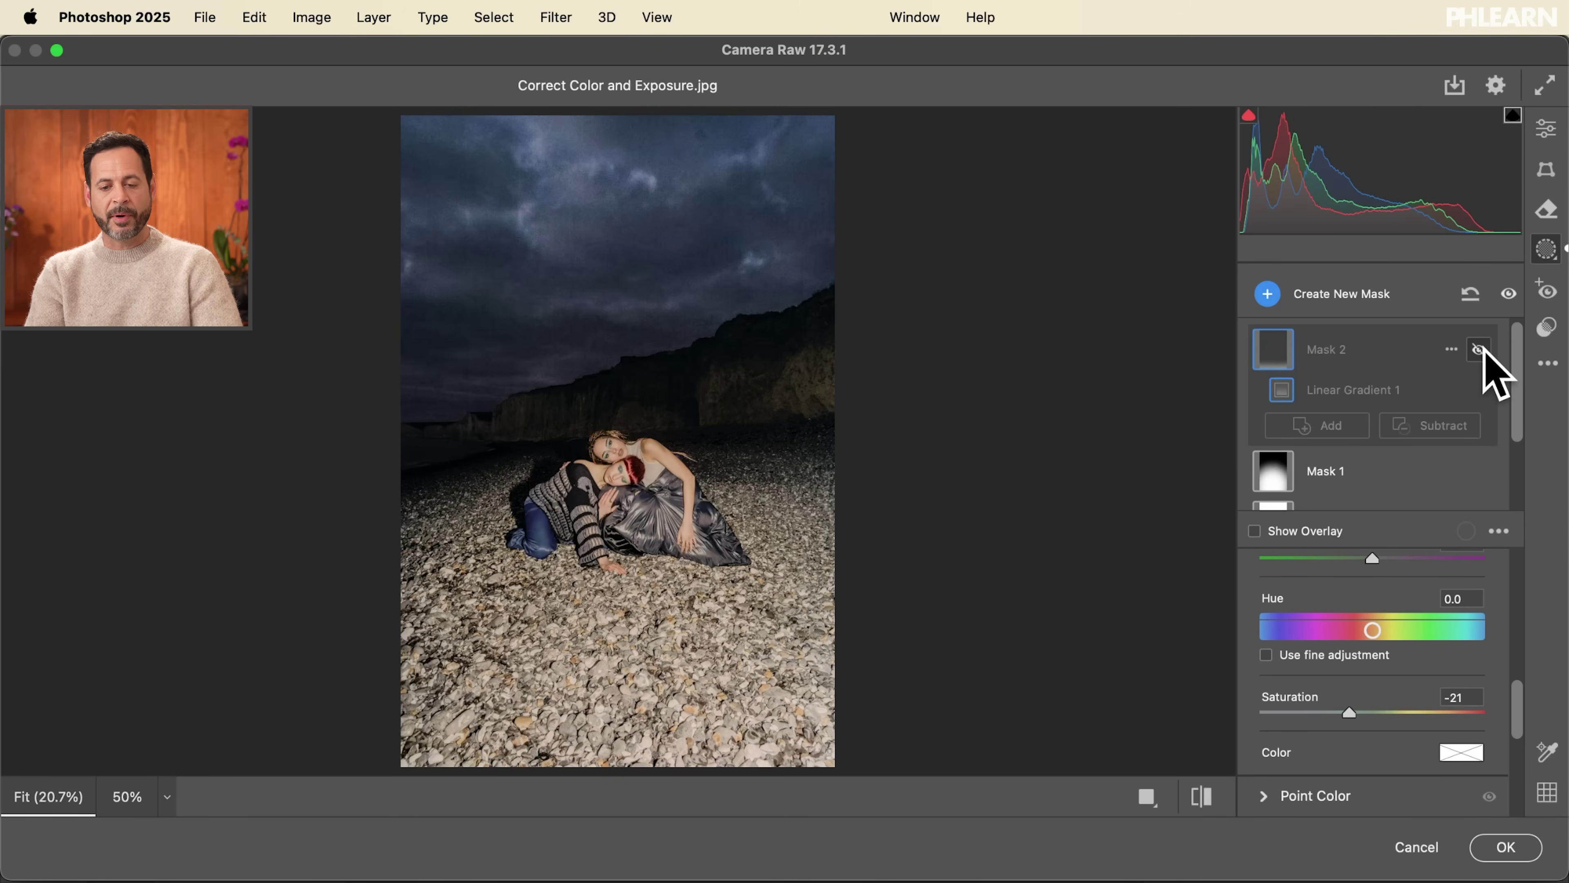
click(1480, 350)
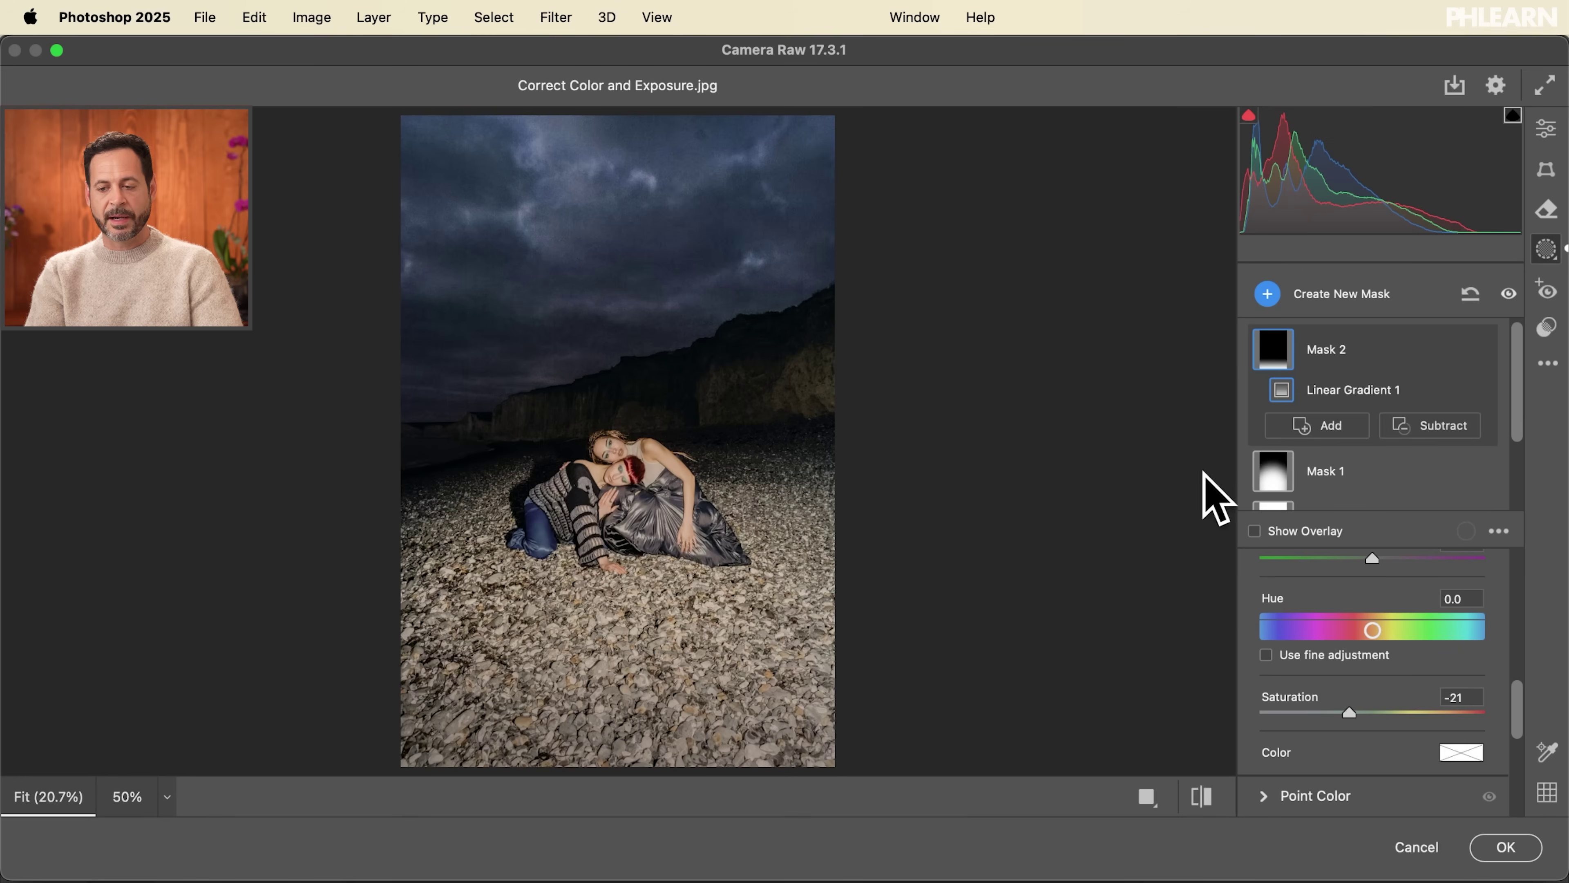
click(1479, 471)
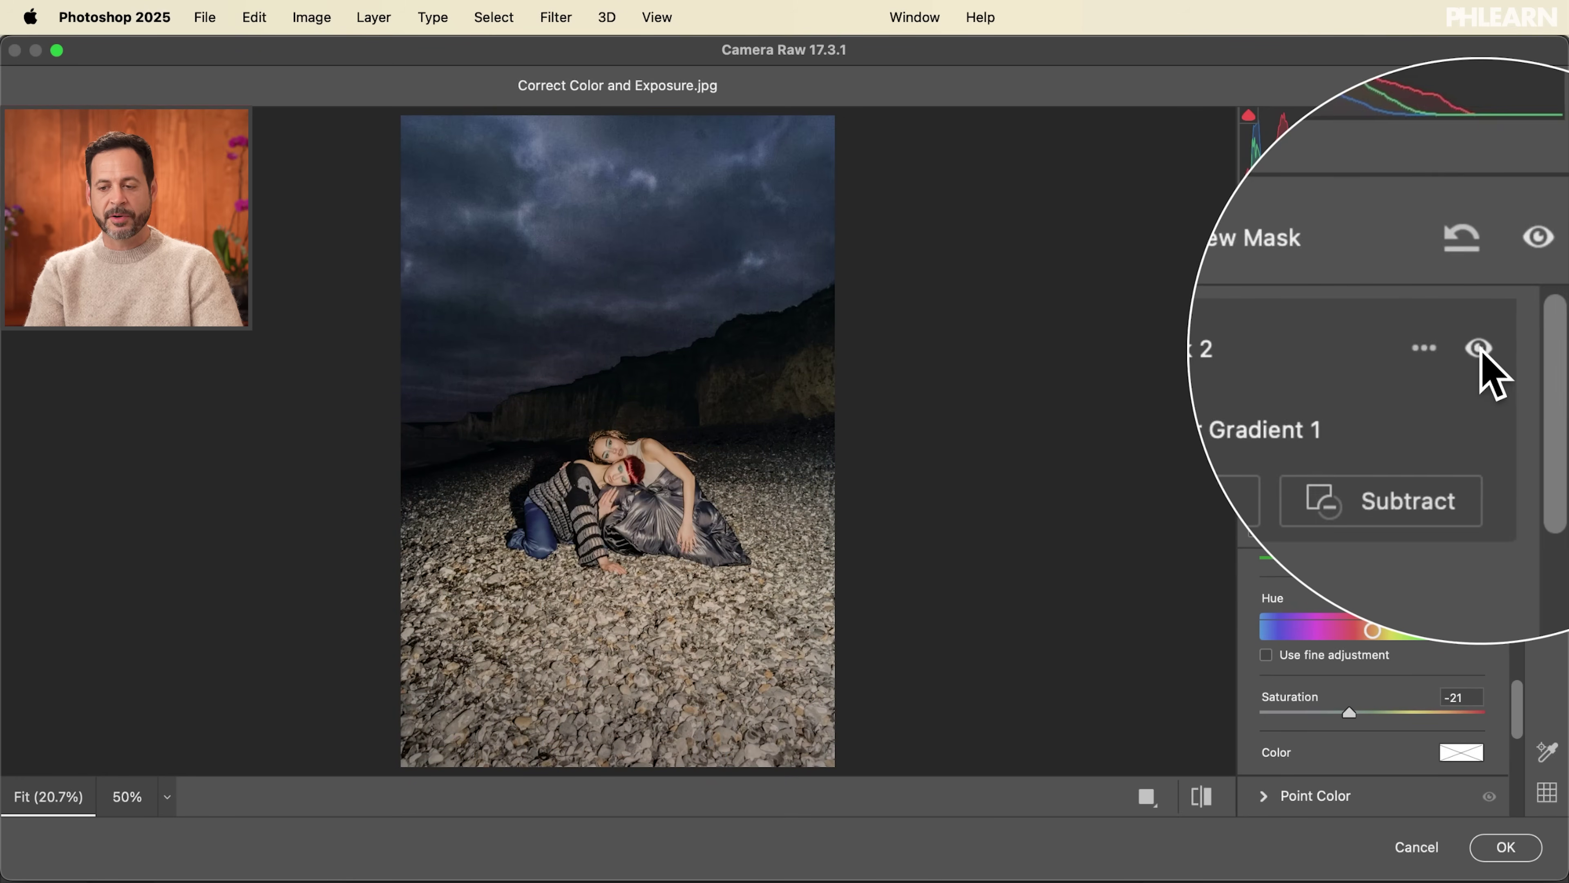
click(1480, 349)
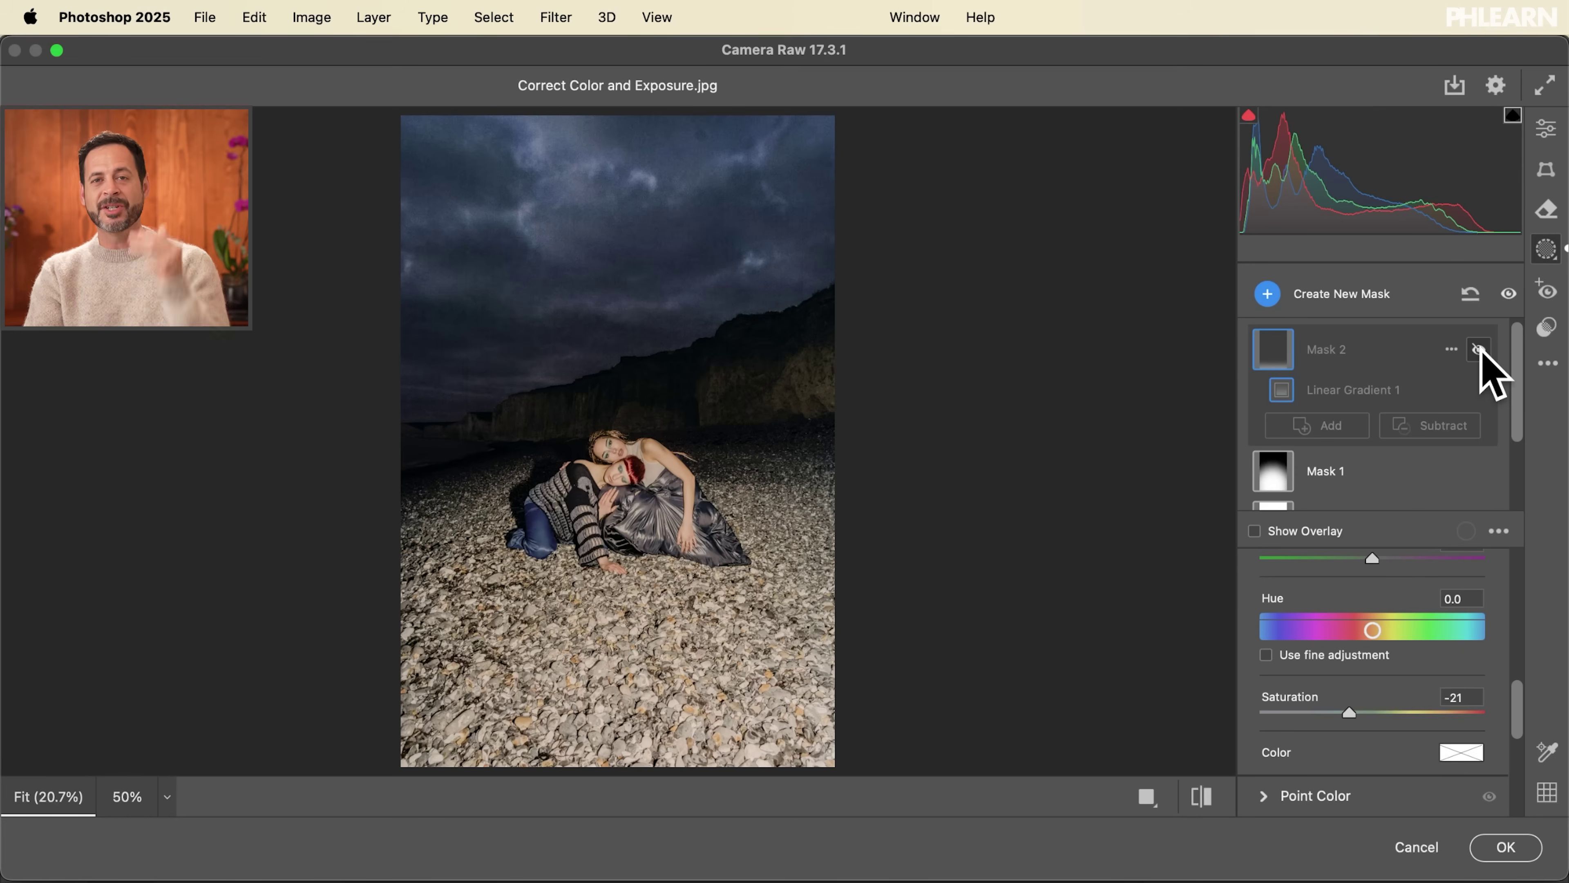
click(1479, 350)
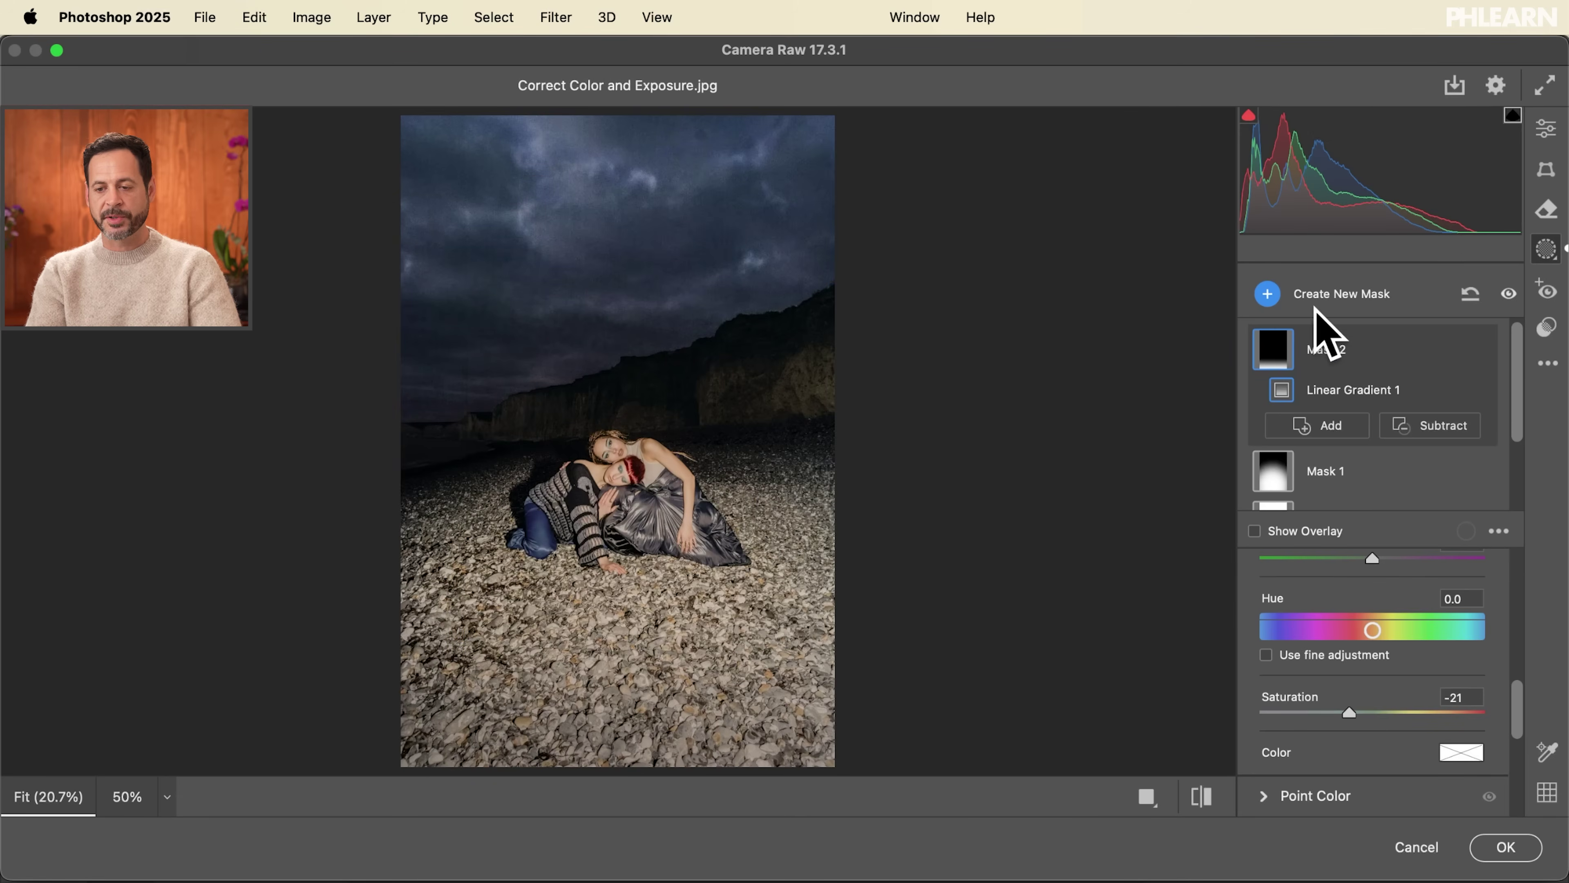
Add a diagonal linear gradient mask over the sky's upper-left corner, set its Exposure to -0.85, and show its pins and tools
click(1335, 295)
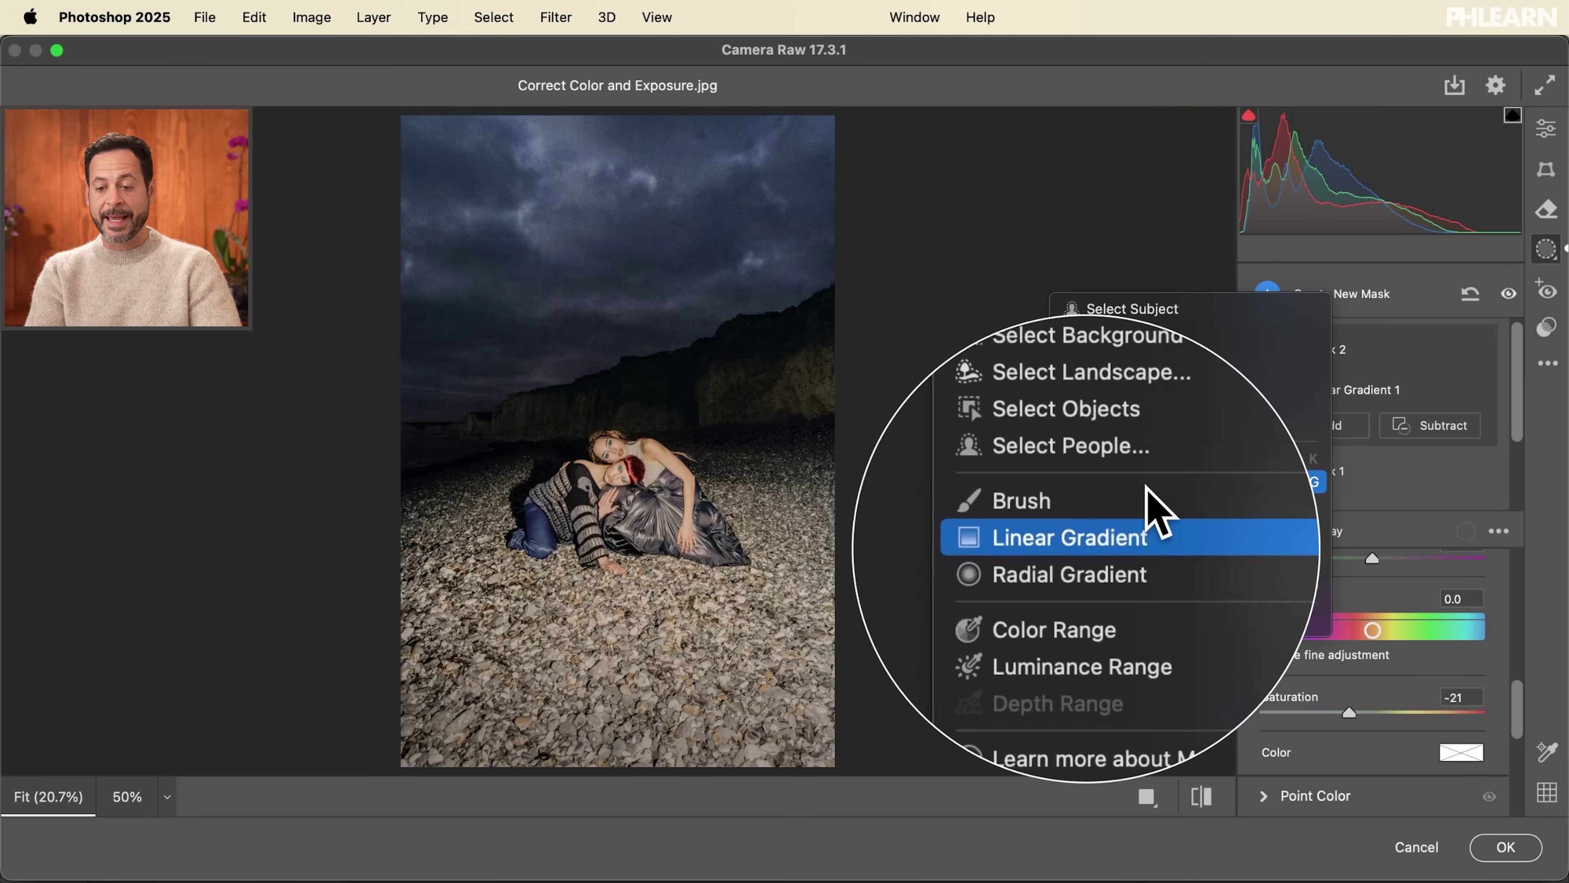
click(1144, 482)
mouse_move(492, 154)
mouse_down()
mouse_move(512, 245)
mouse_move(550, 287)
mouse_up()
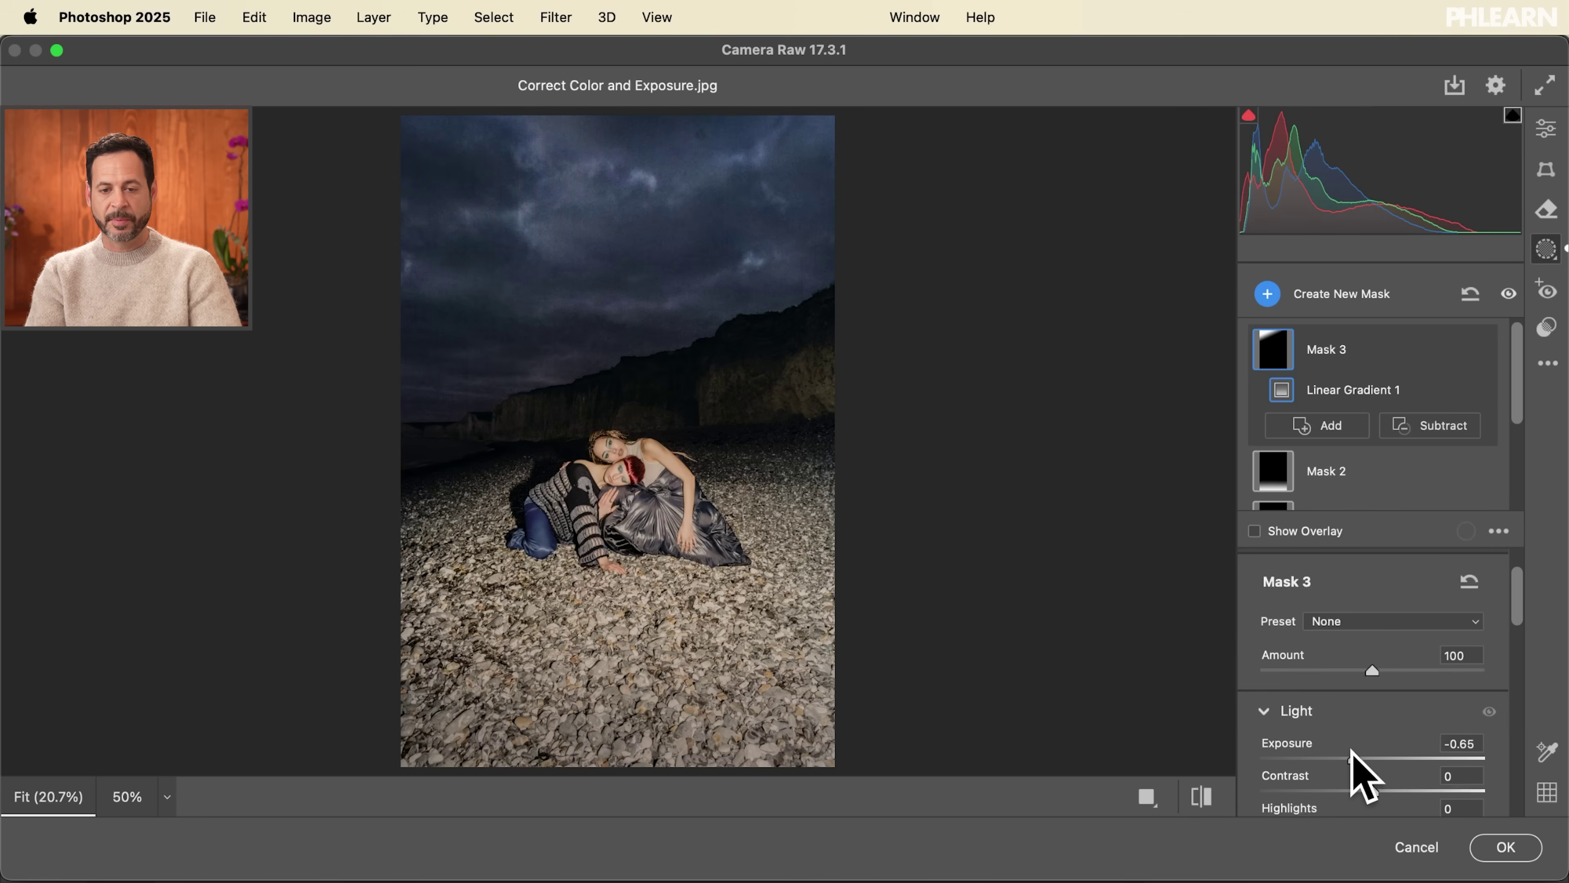
key(v)
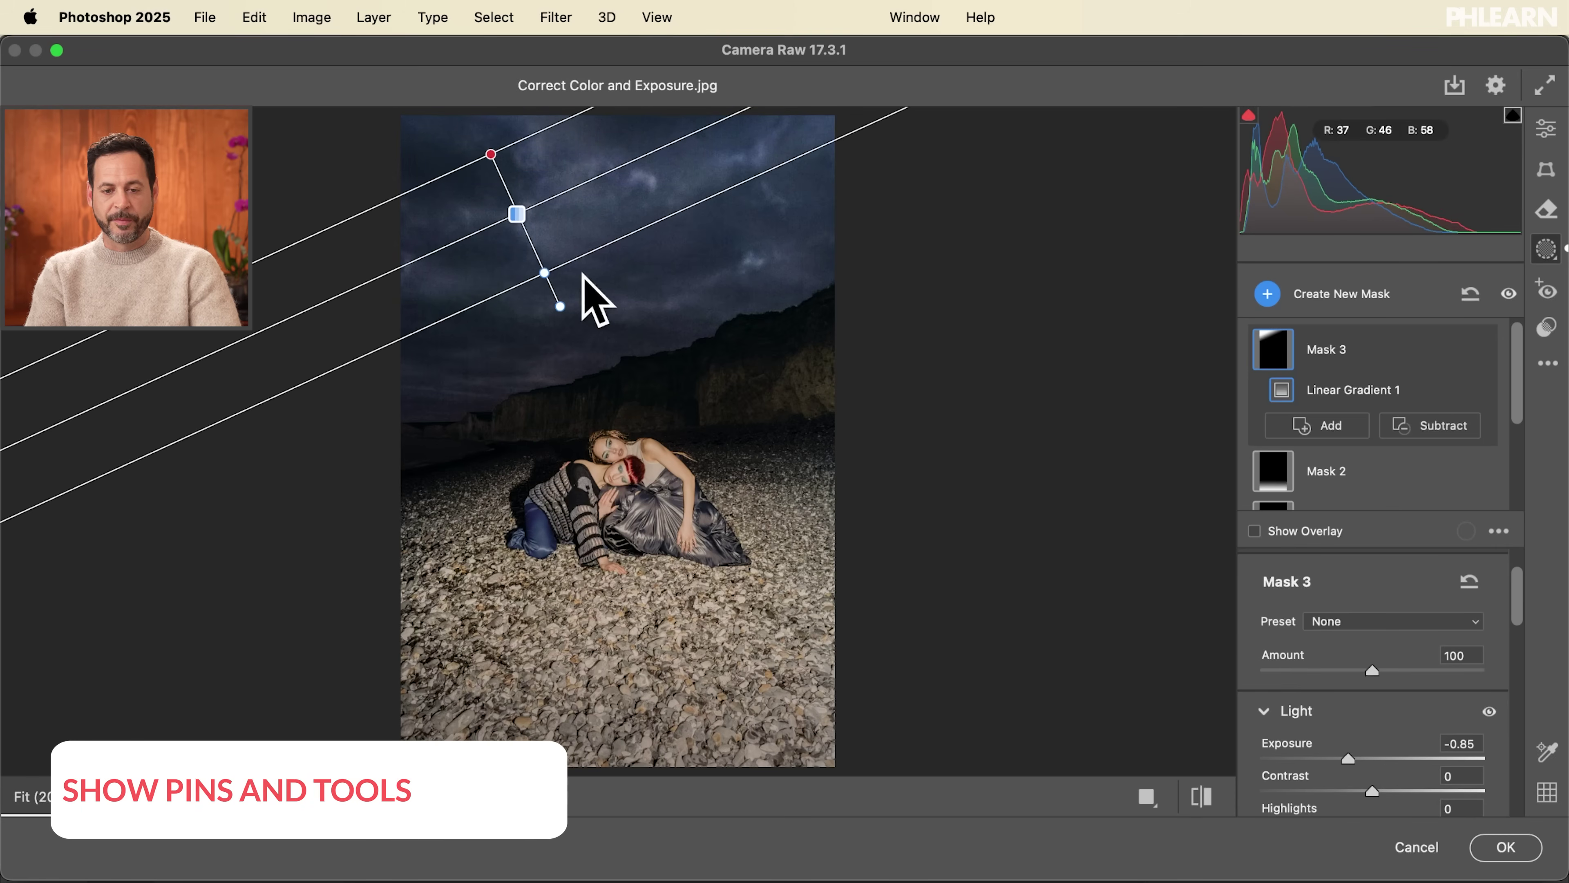
Widen the sky's linear gradient transition, shift it slightly toward the upper-left corner, and compare the sky with and without the mask
drag(547, 281, 550, 292)
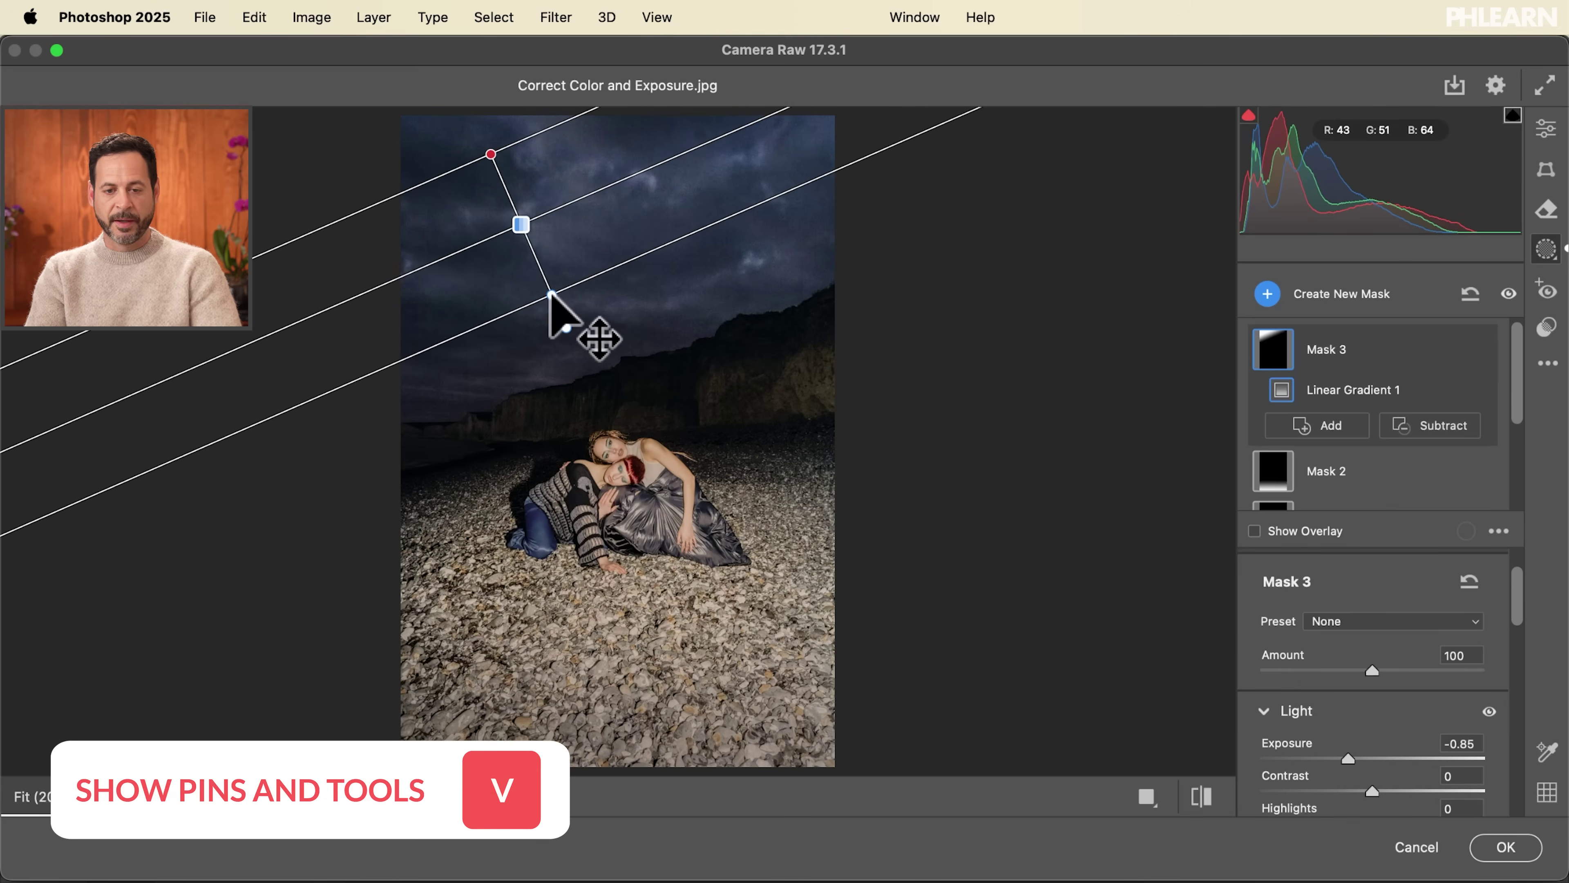
mouse_move(518, 228)
mouse_down()
mouse_move(508, 186)
mouse_move(515, 224)
mouse_up()
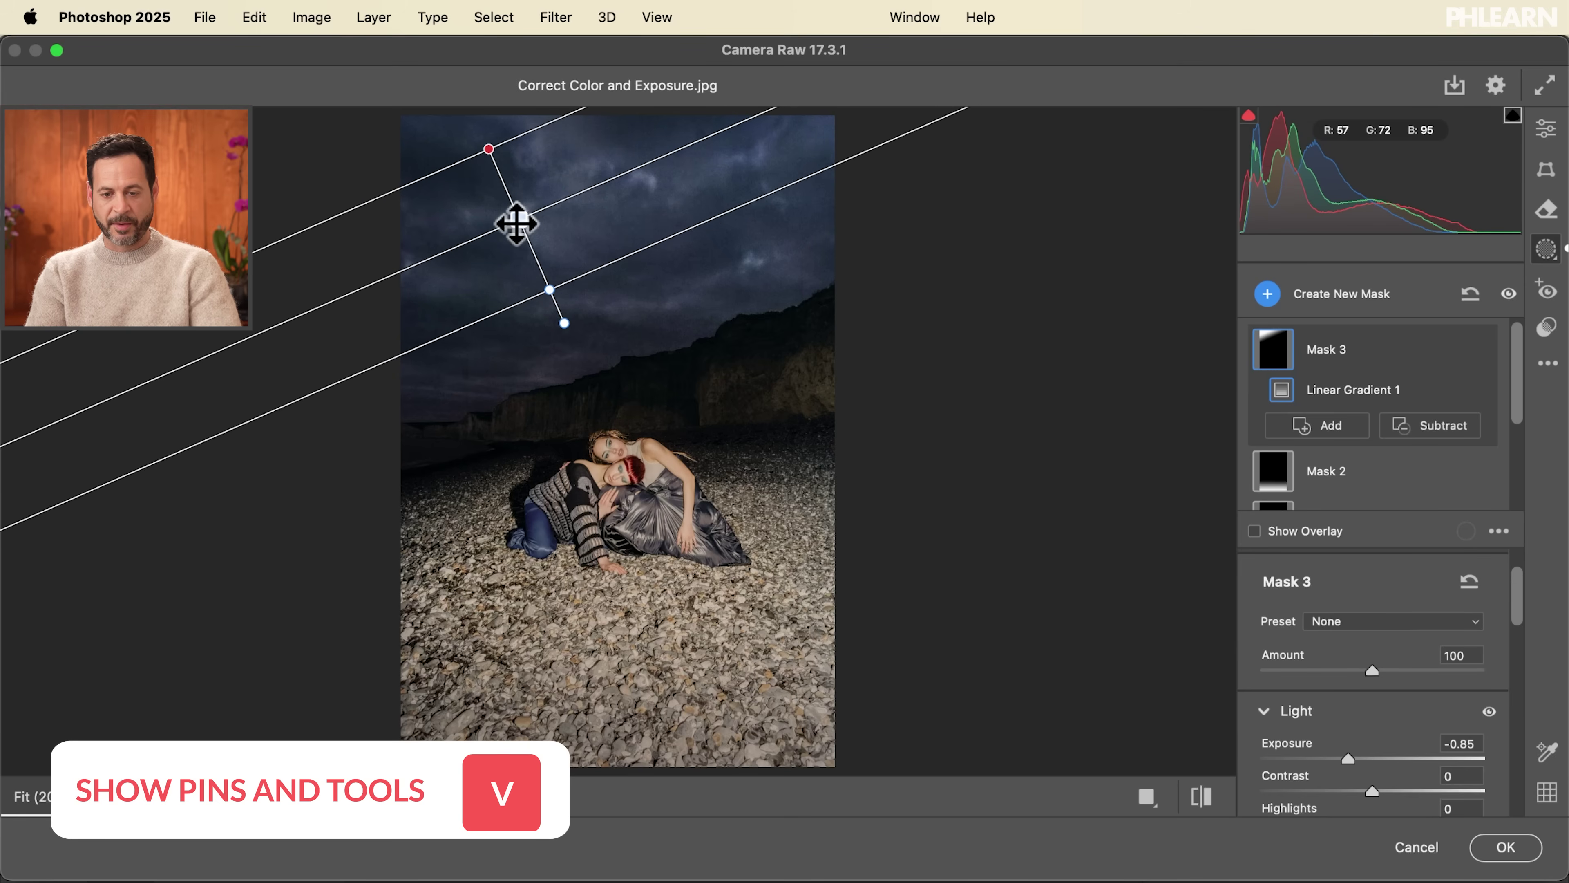
key(v)
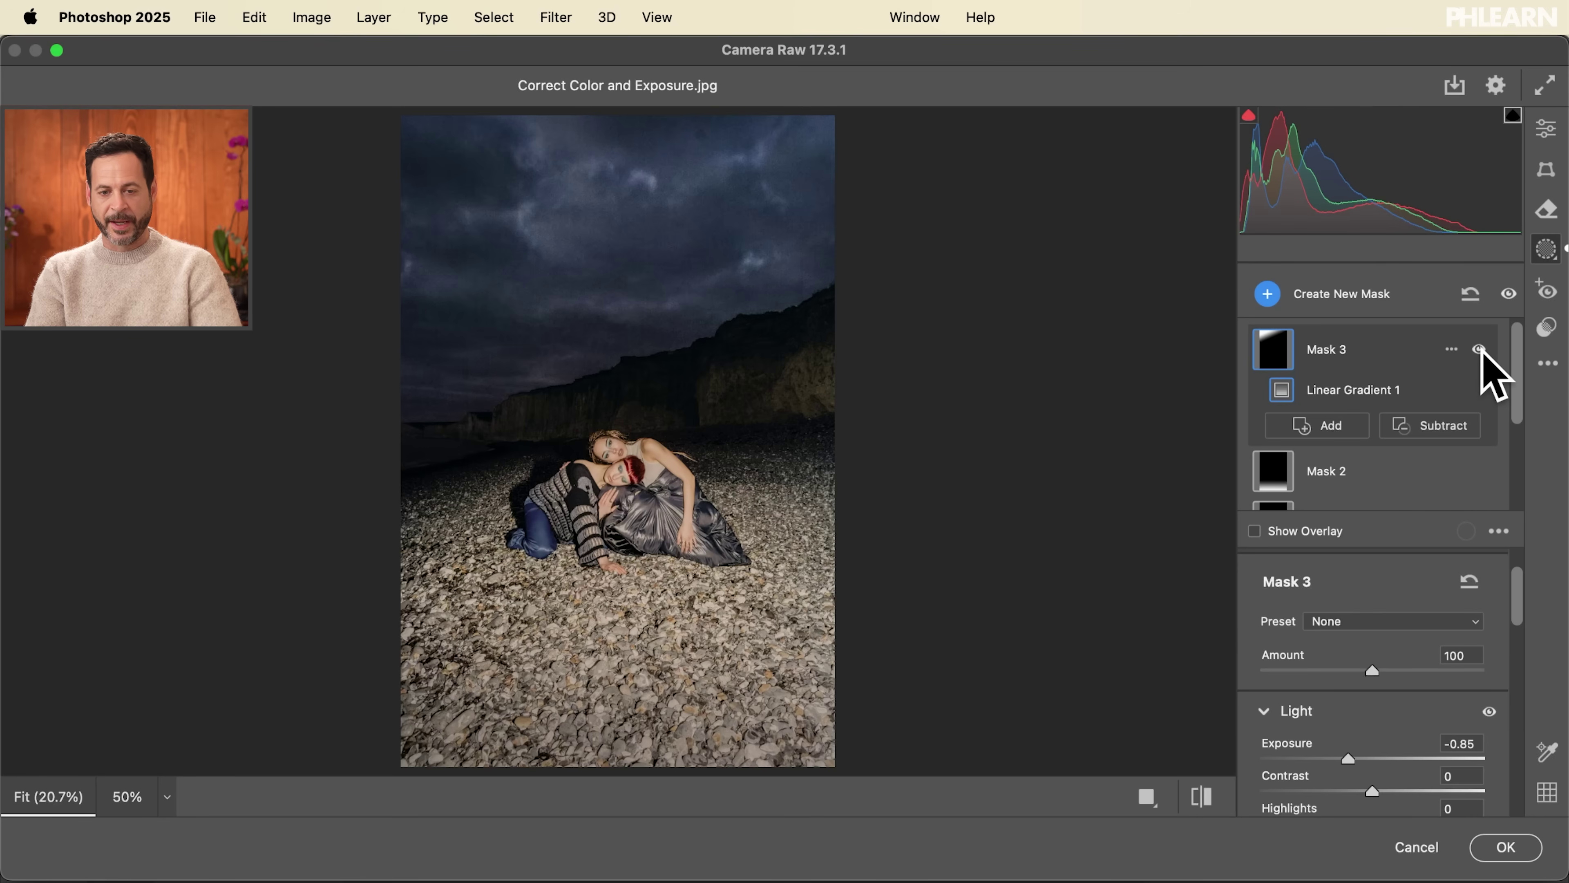
click(1480, 350)
click(1480, 350)
click(1480, 350)
click(1480, 350)
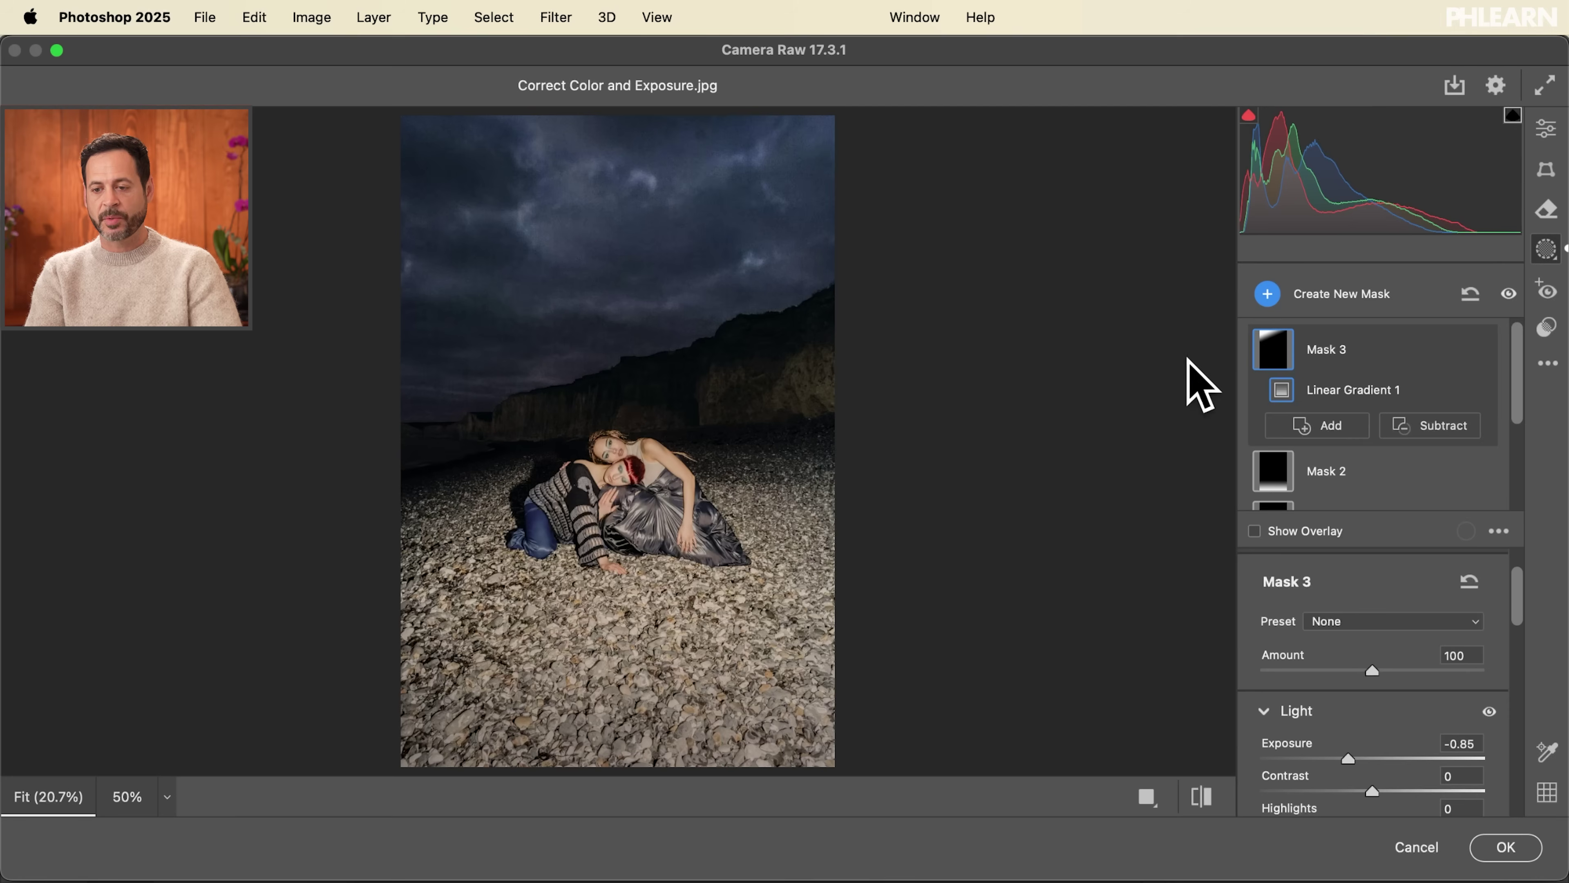
Add a large circular radial gradient mask centered on the couple and show its overlay
click(1344, 296)
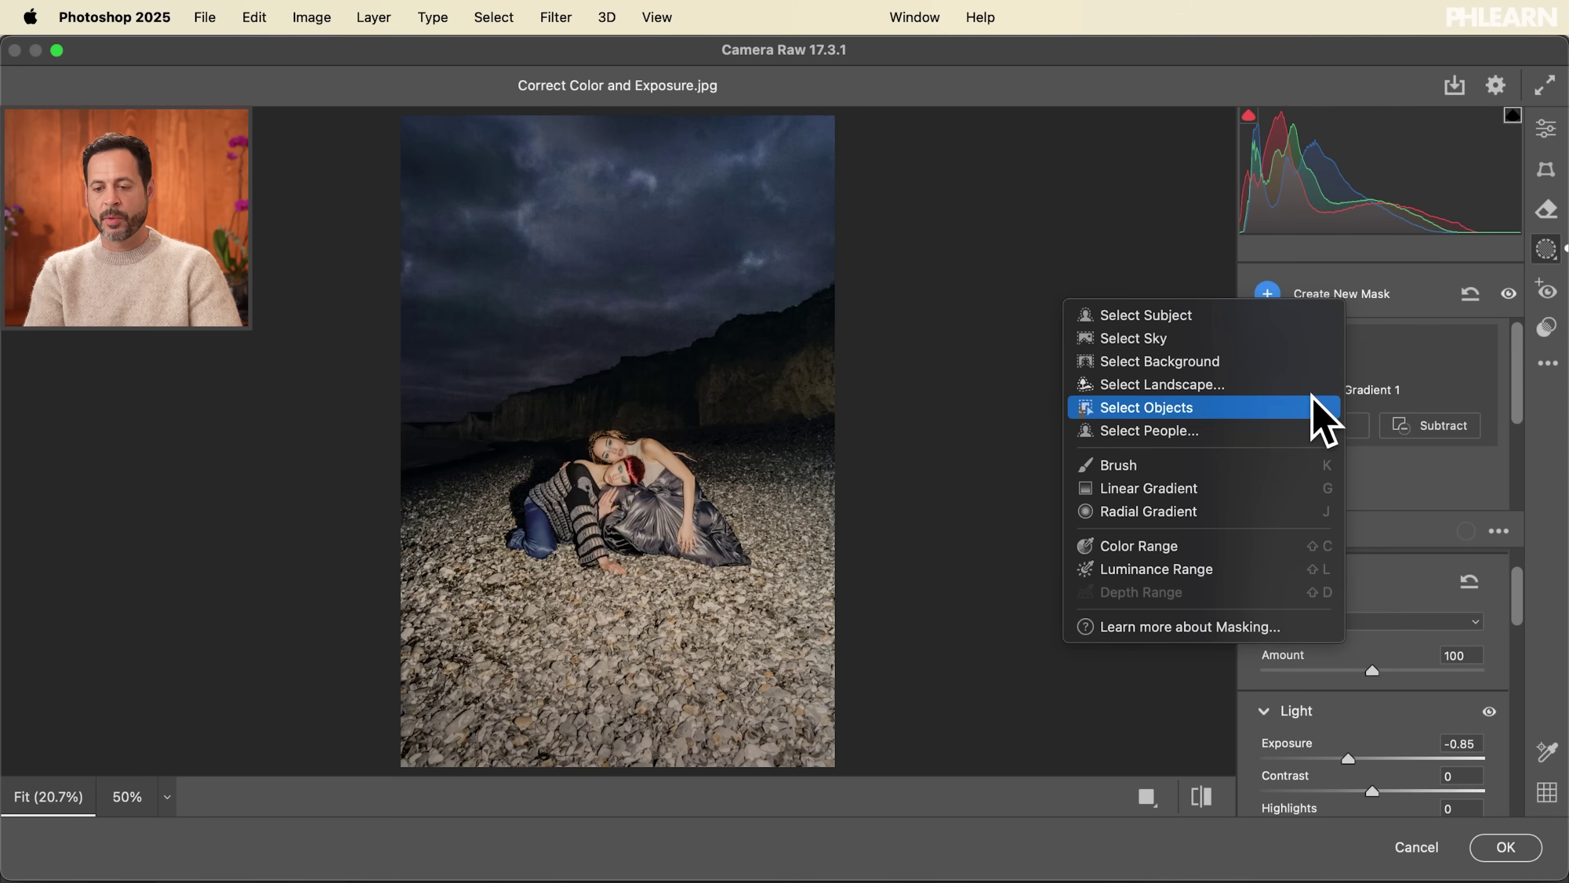
click(1184, 512)
drag(679, 543, 768, 611)
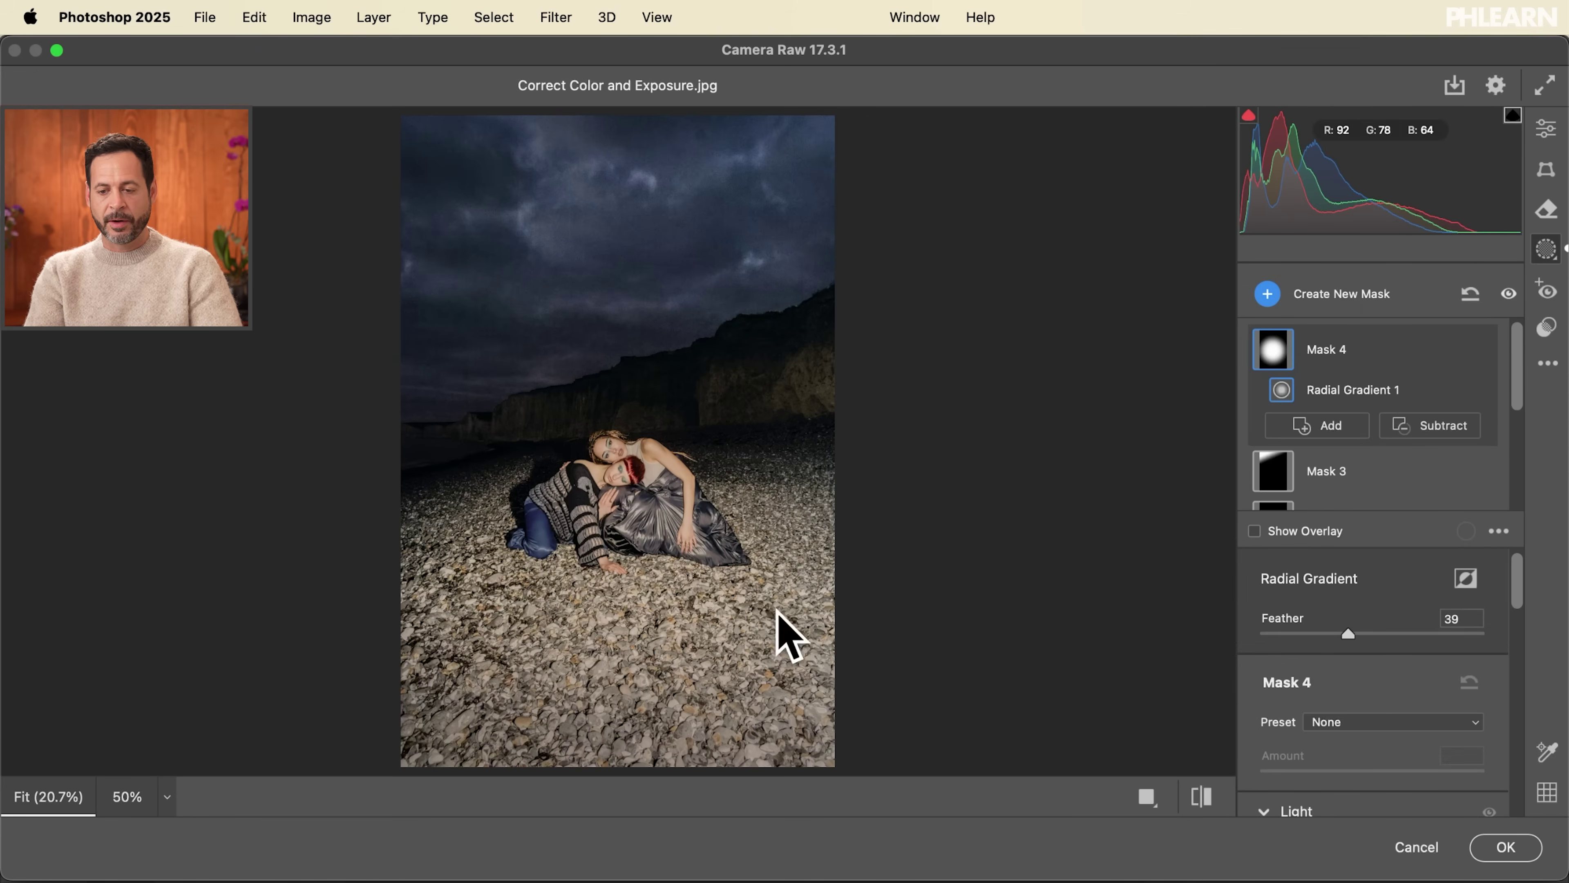
click(1290, 529)
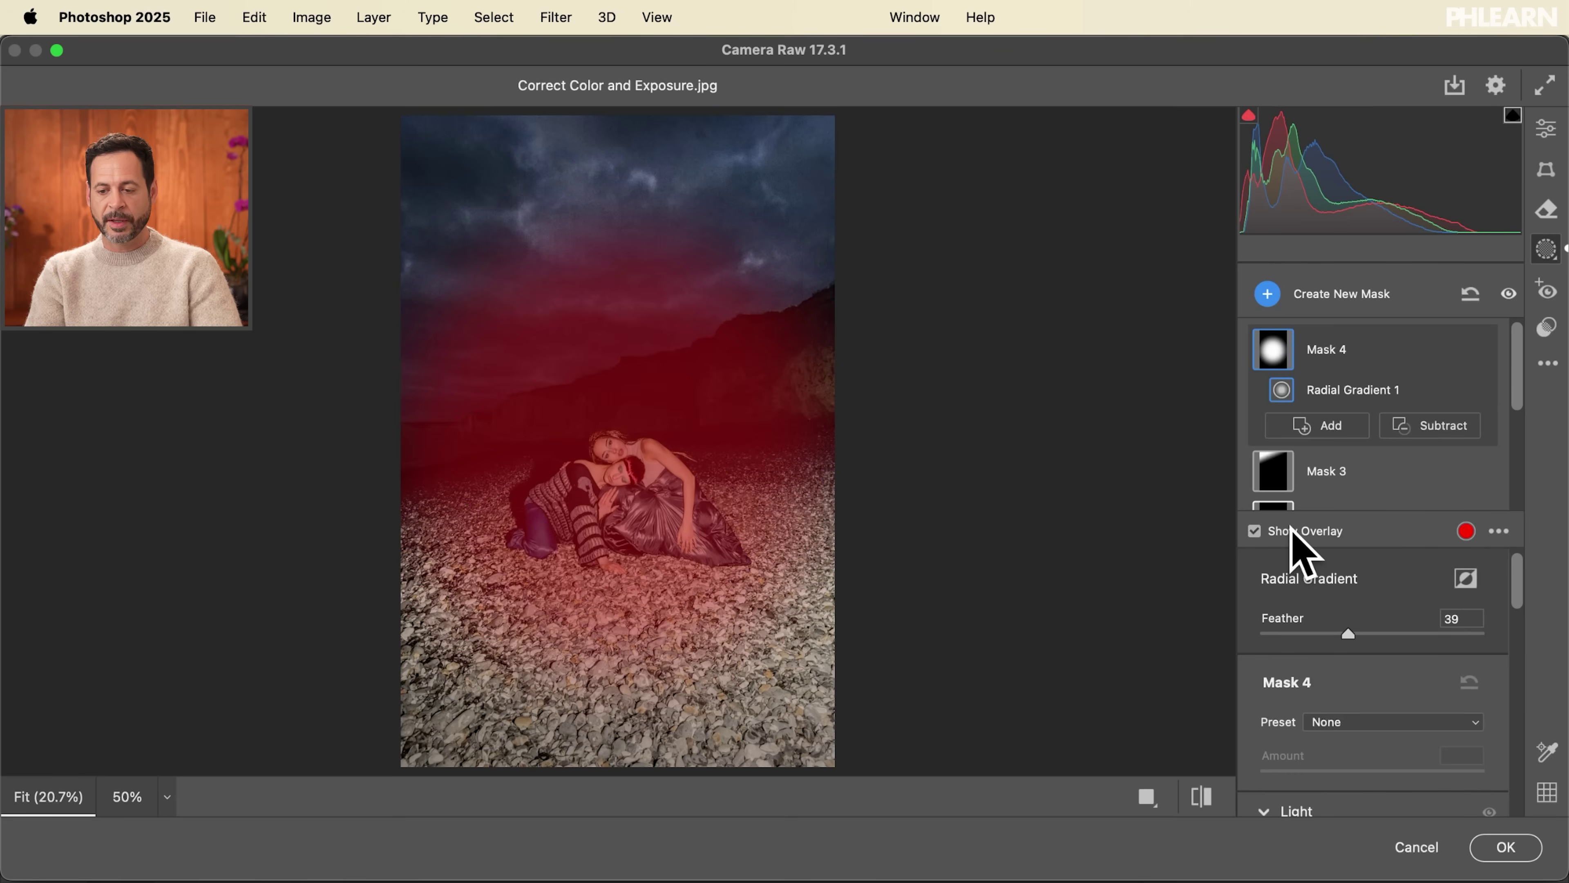
Set the radial gradient mask's Exposure to +0.25 and Shadows to +8
scroll(1304, 680, down, 5)
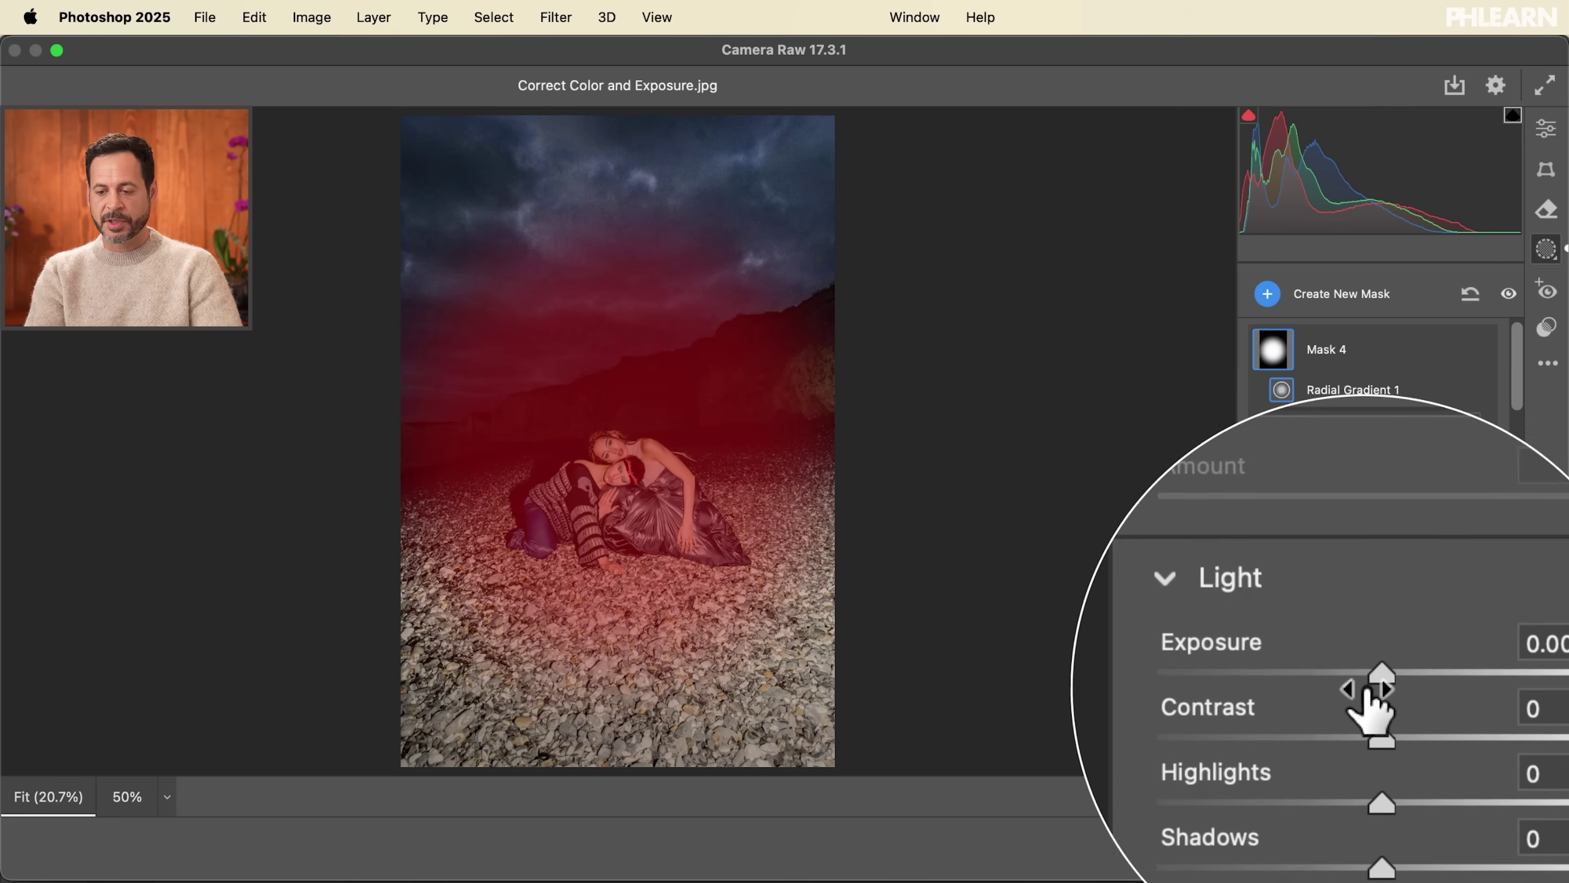
drag(1374, 677, 1380, 675)
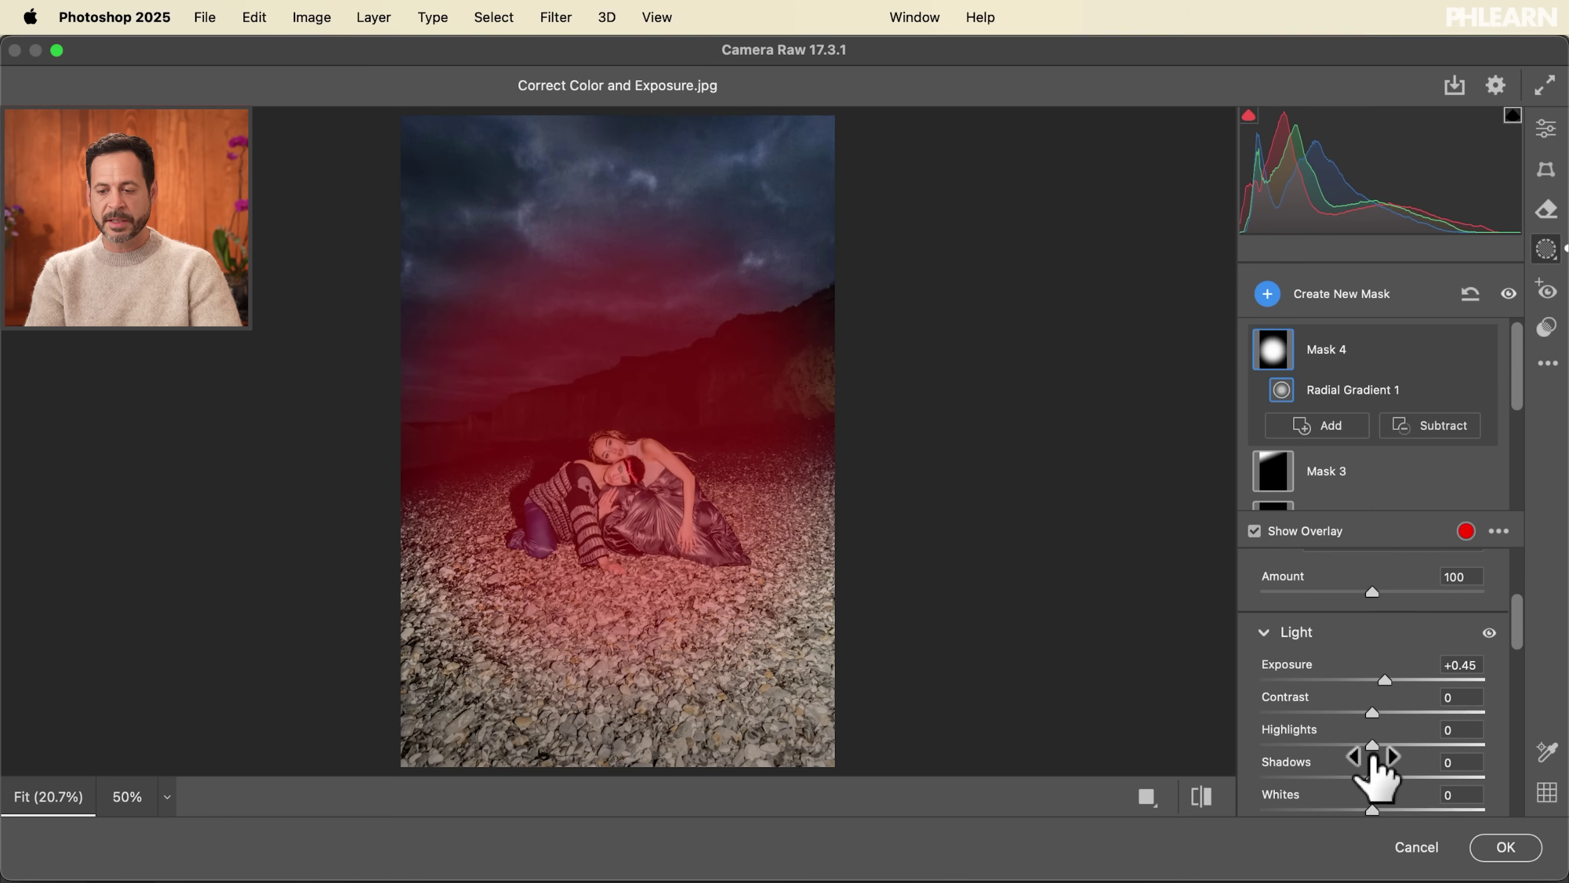
drag(1373, 767, 1378, 777)
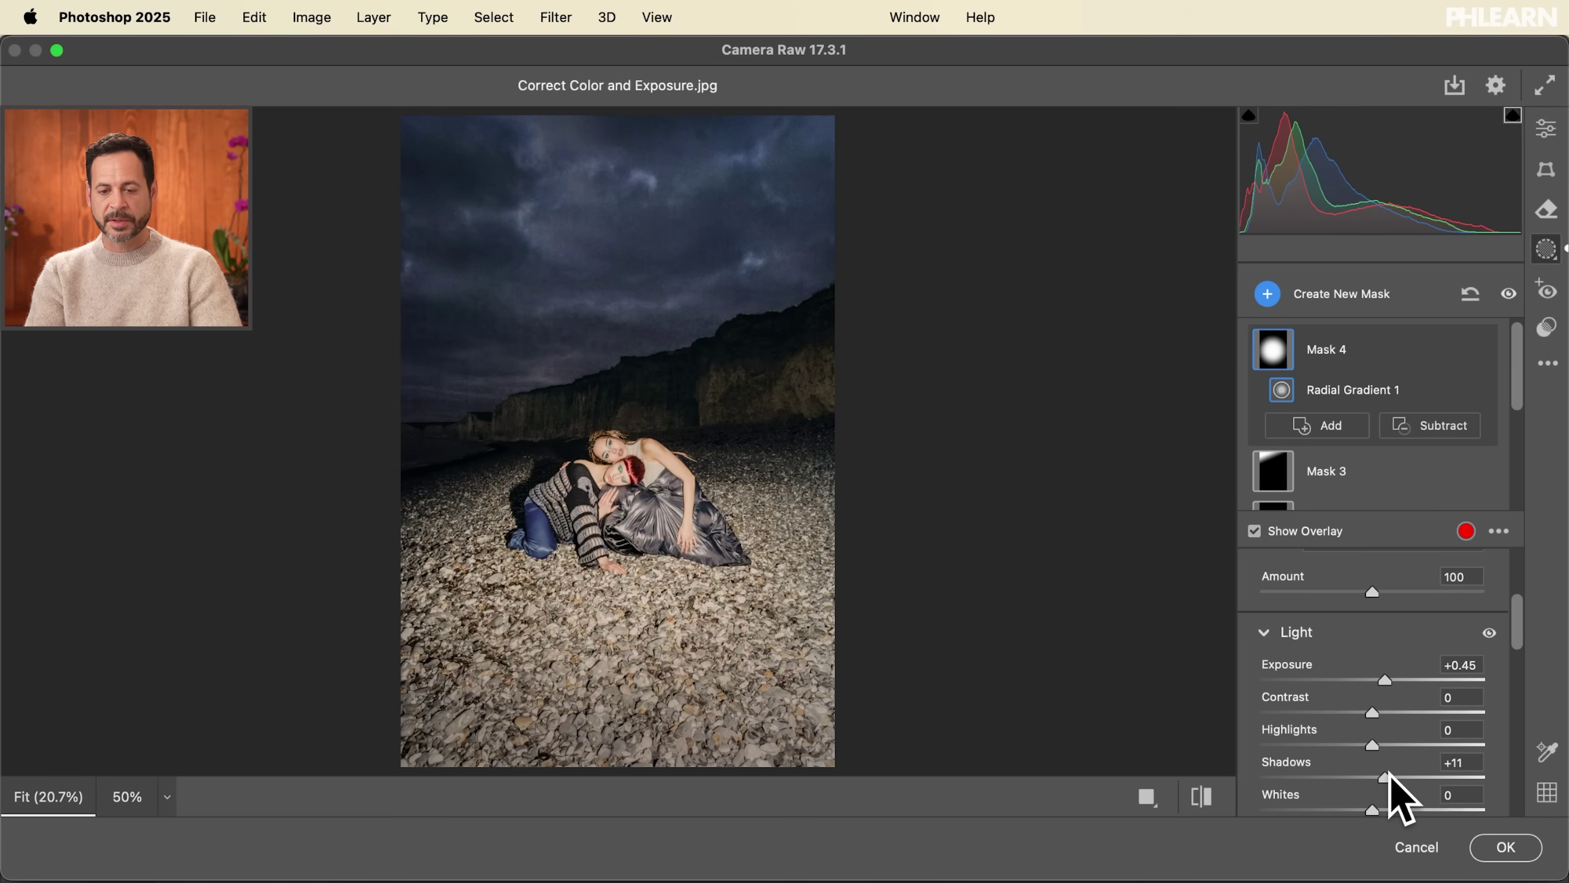
drag(1386, 679, 1380, 679)
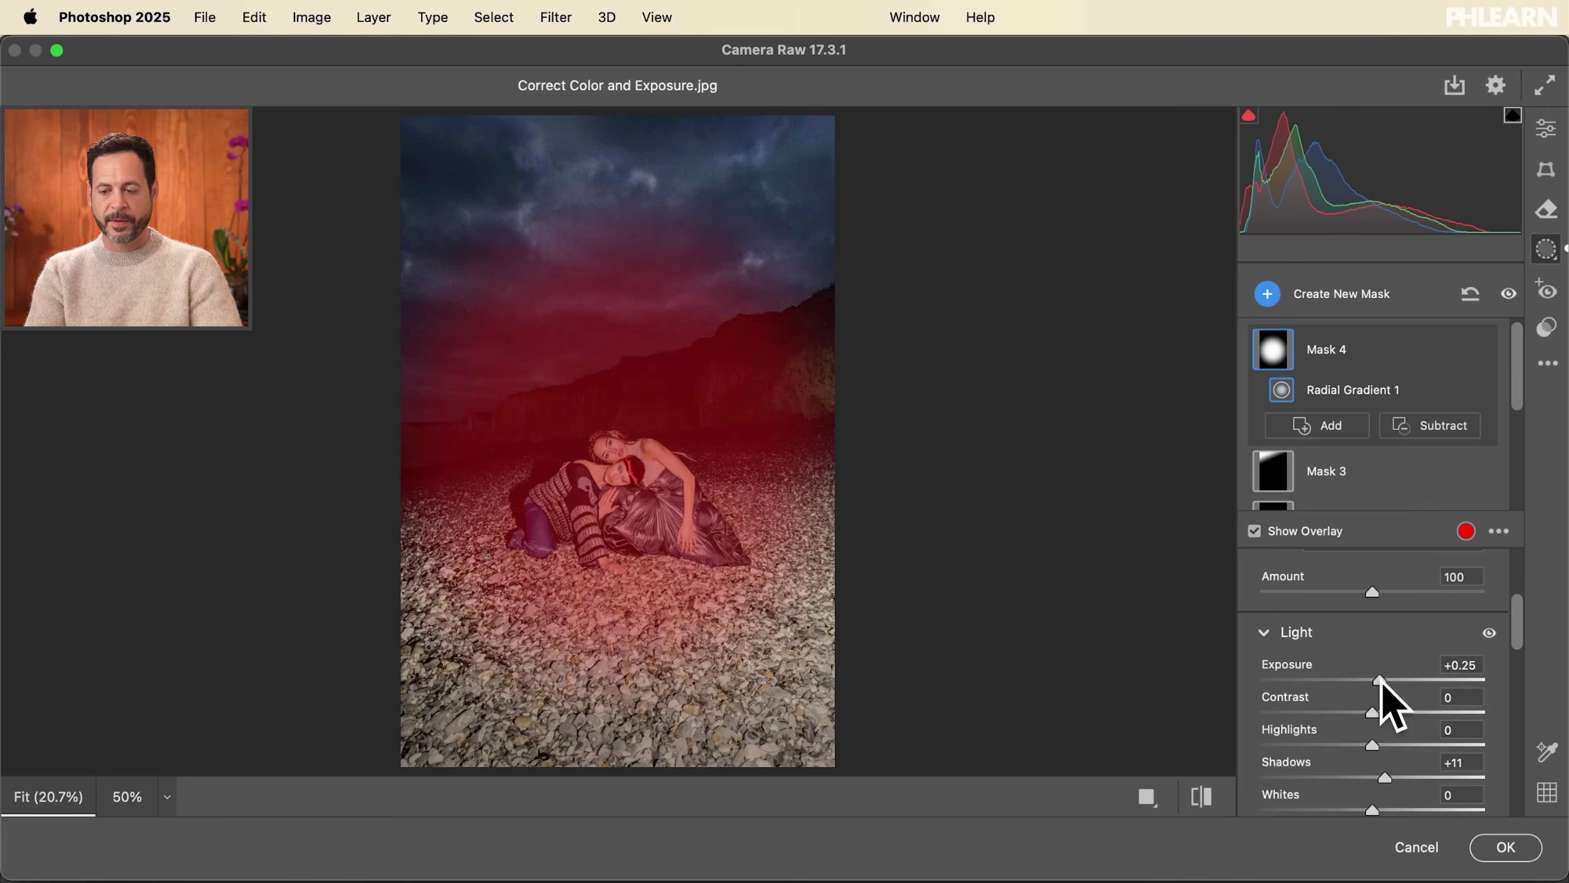
drag(1385, 780, 1383, 780)
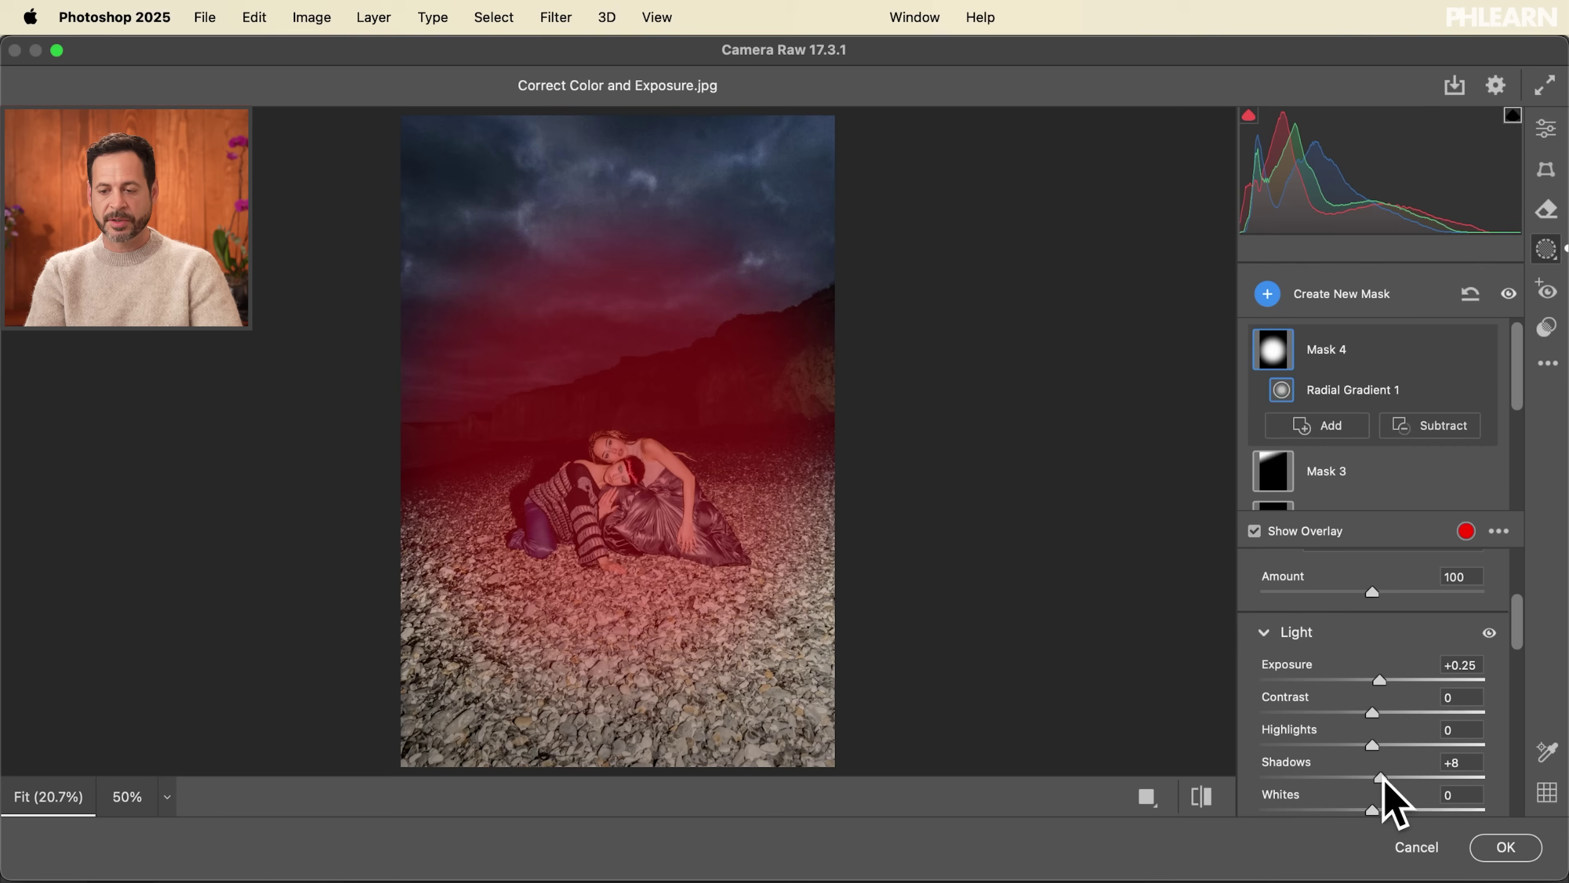
Hide the mask overlay and test the radial gradient's edge with Feather set to 0
scroll(1356, 655, up, 3)
scroll(1356, 655, up, 2)
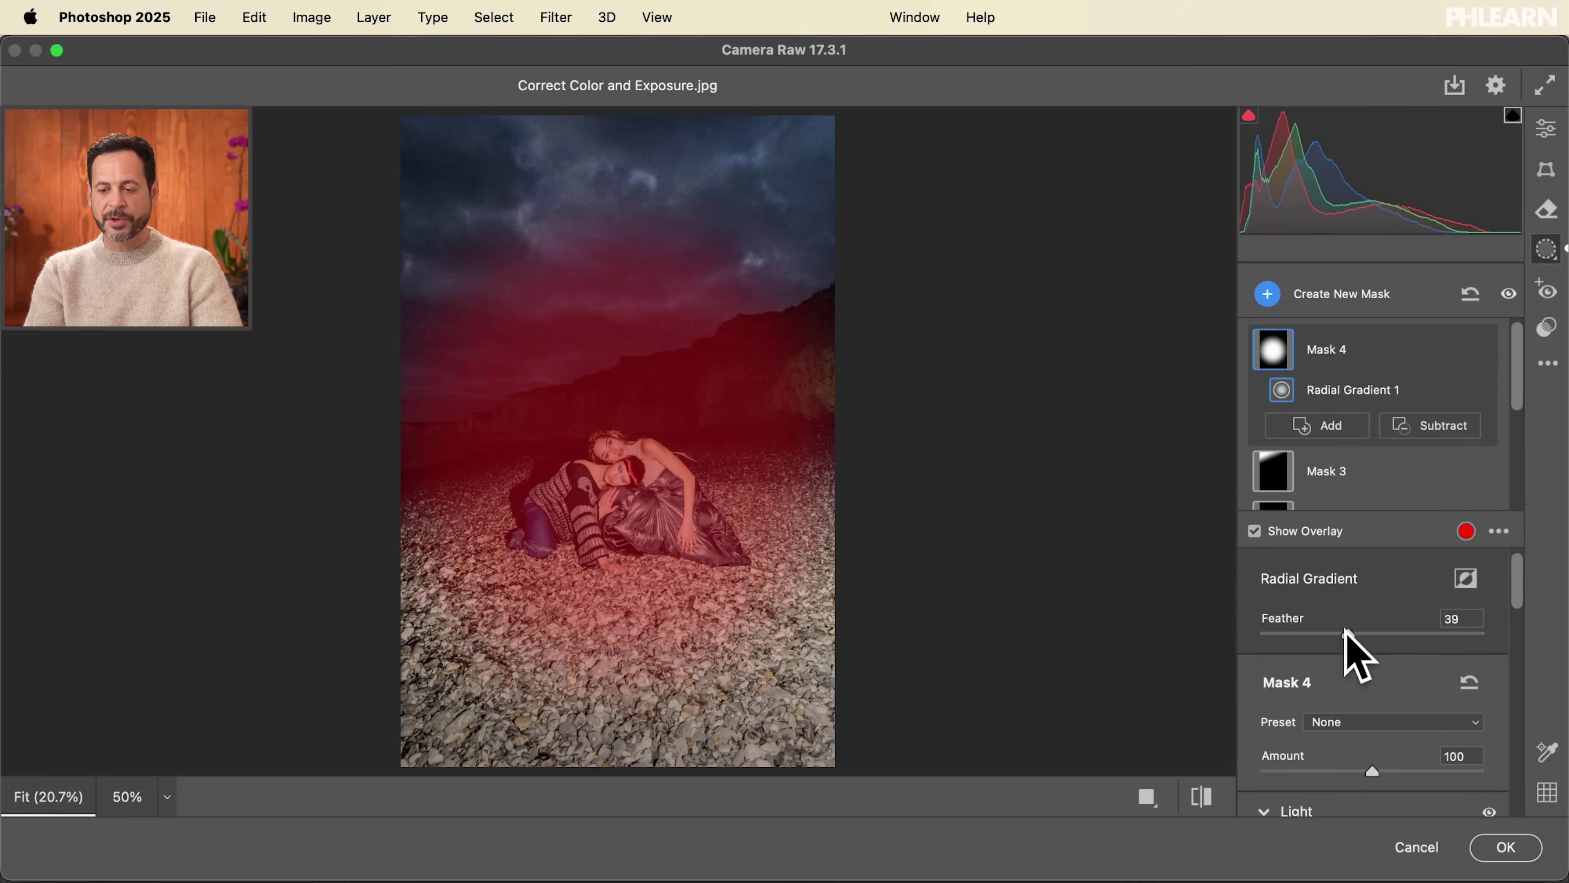
click(1278, 530)
drag(1370, 632, 1268, 632)
drag(1450, 633, 1418, 633)
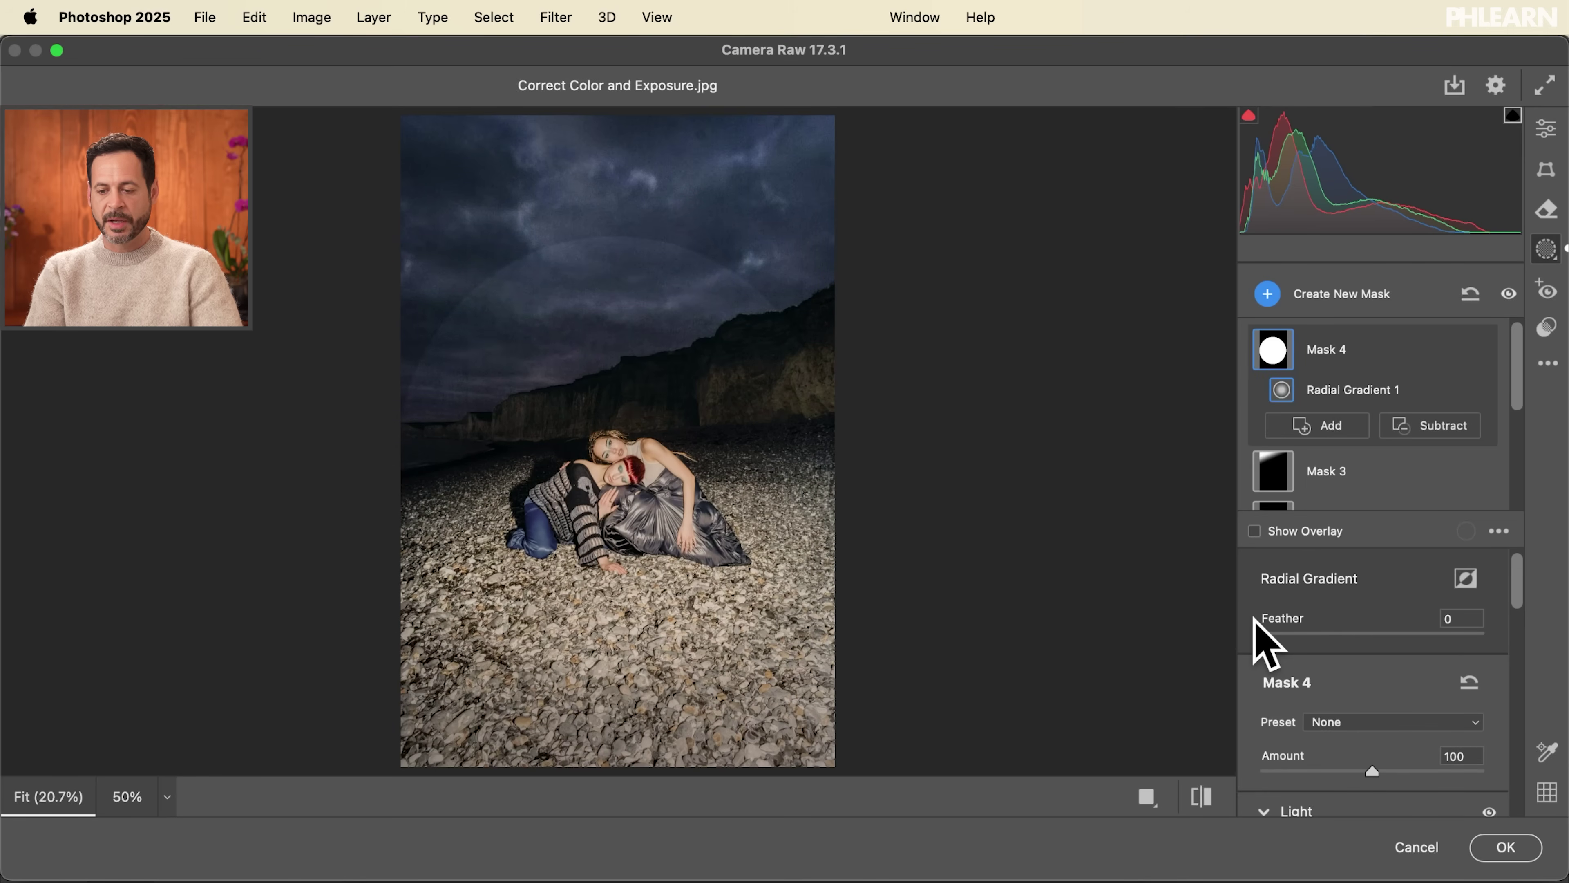
Brighten the radial gradient mask to an Exposure of +0.65 and soften its edge with a Feather of 73
scroll(1261, 624, down, 4)
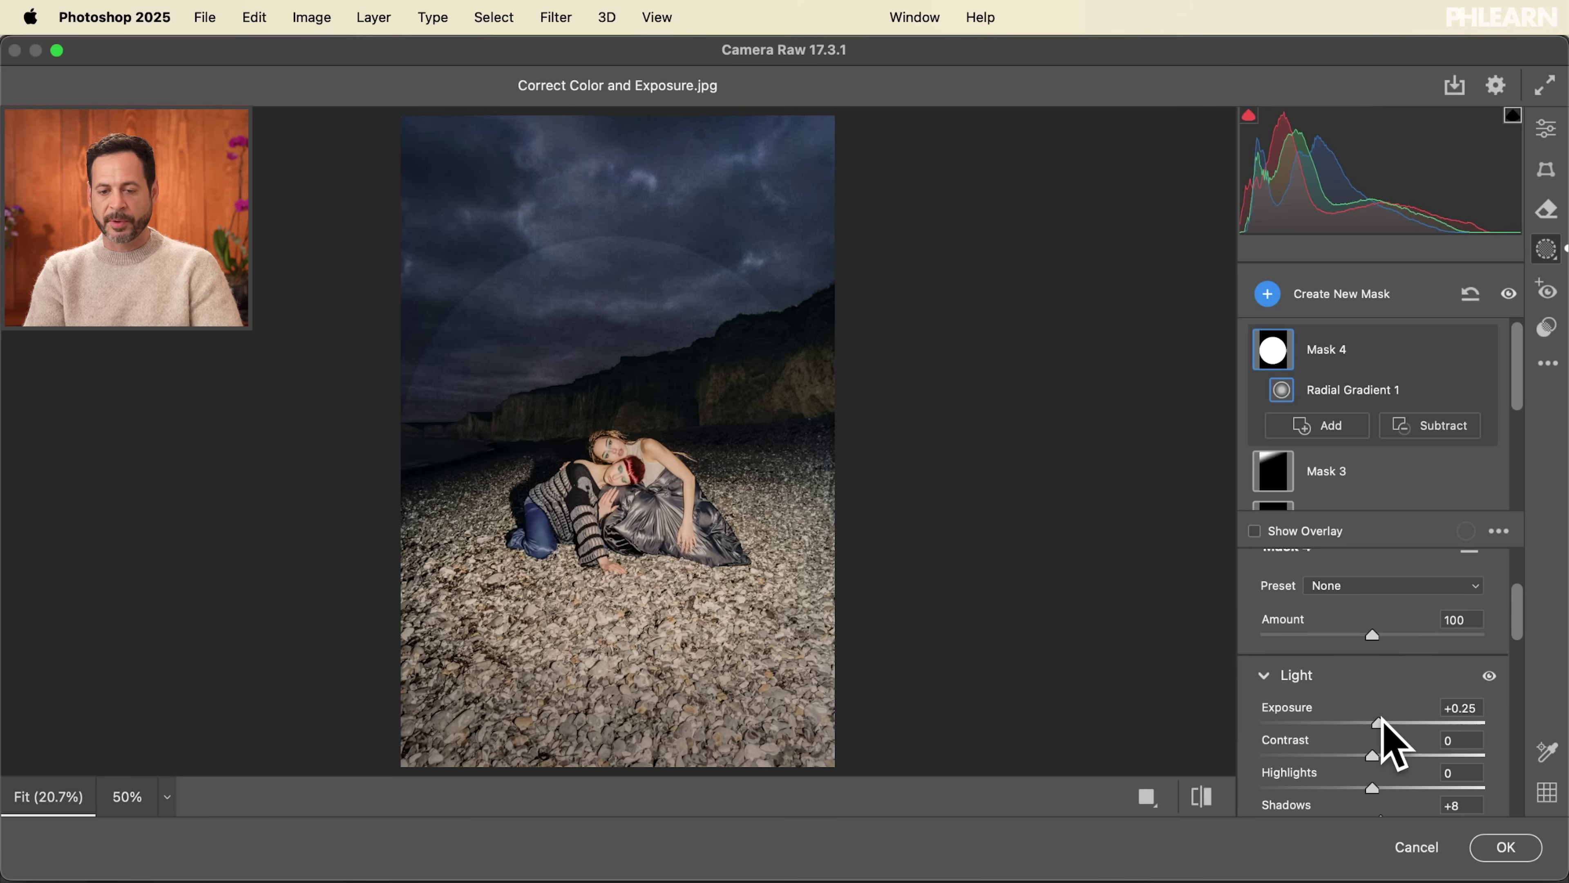
drag(1381, 722, 1398, 722)
scroll(1359, 625, up, 3)
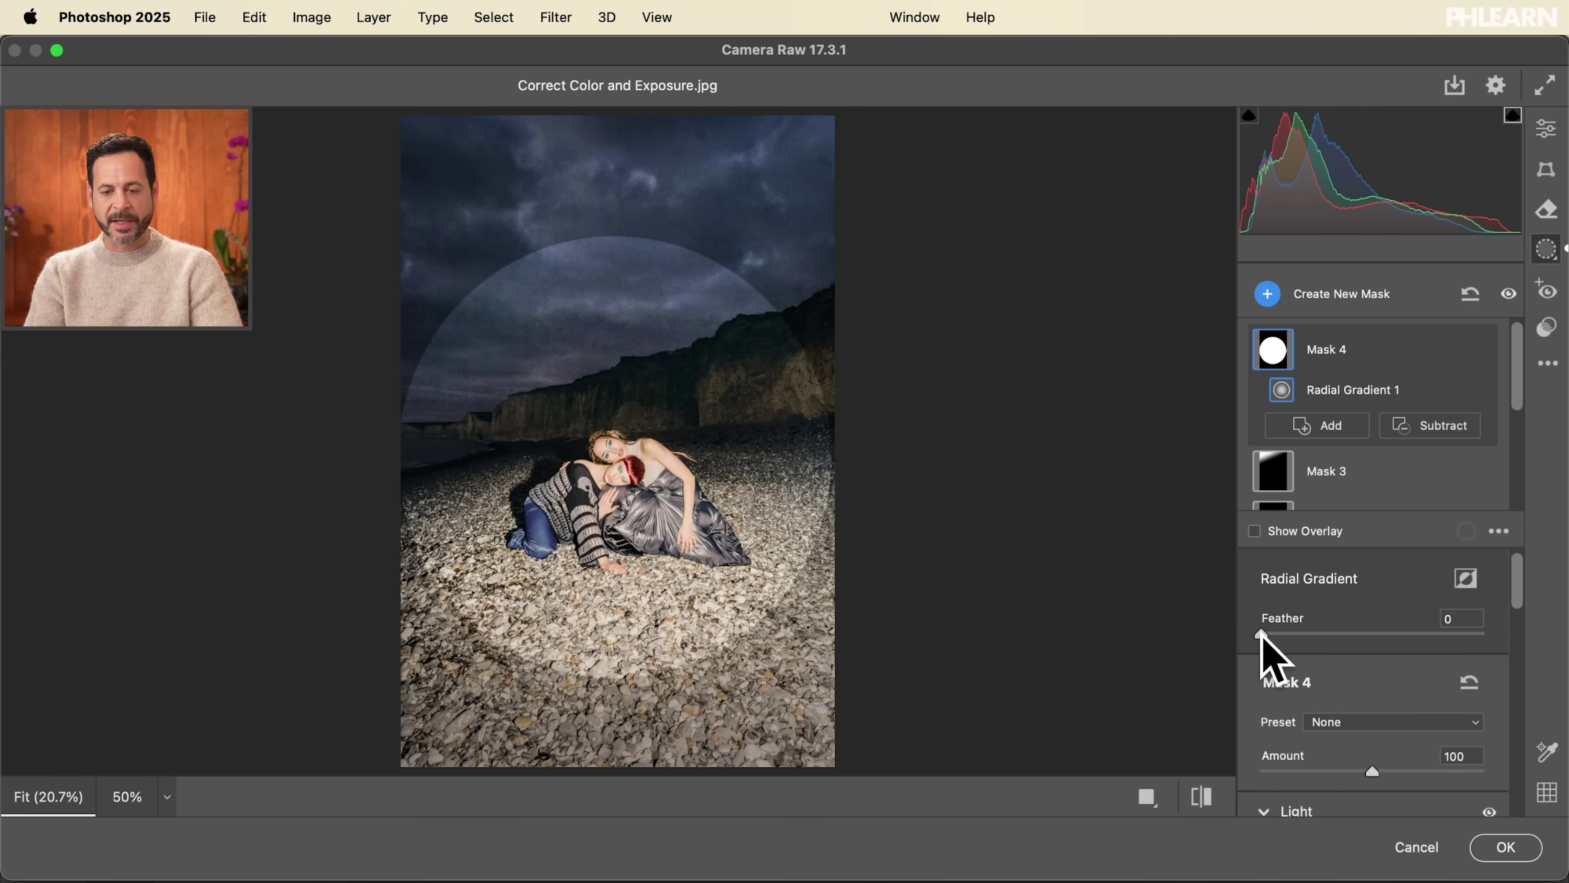
drag(1266, 635, 1307, 634)
drag(1464, 615, 1386, 603)
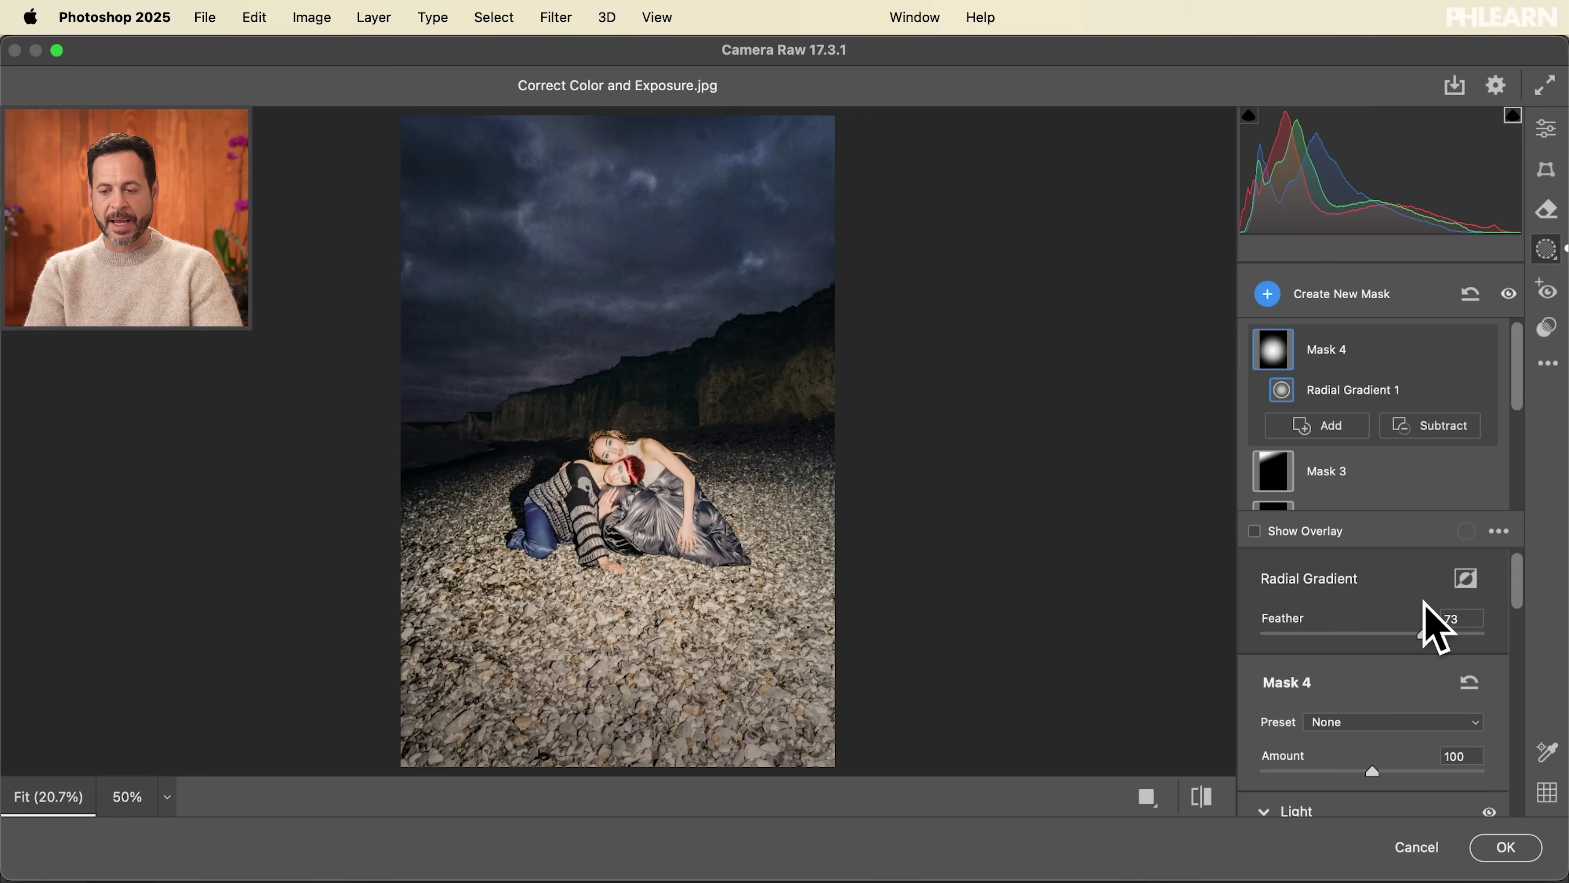
scroll(1426, 615, down, 5)
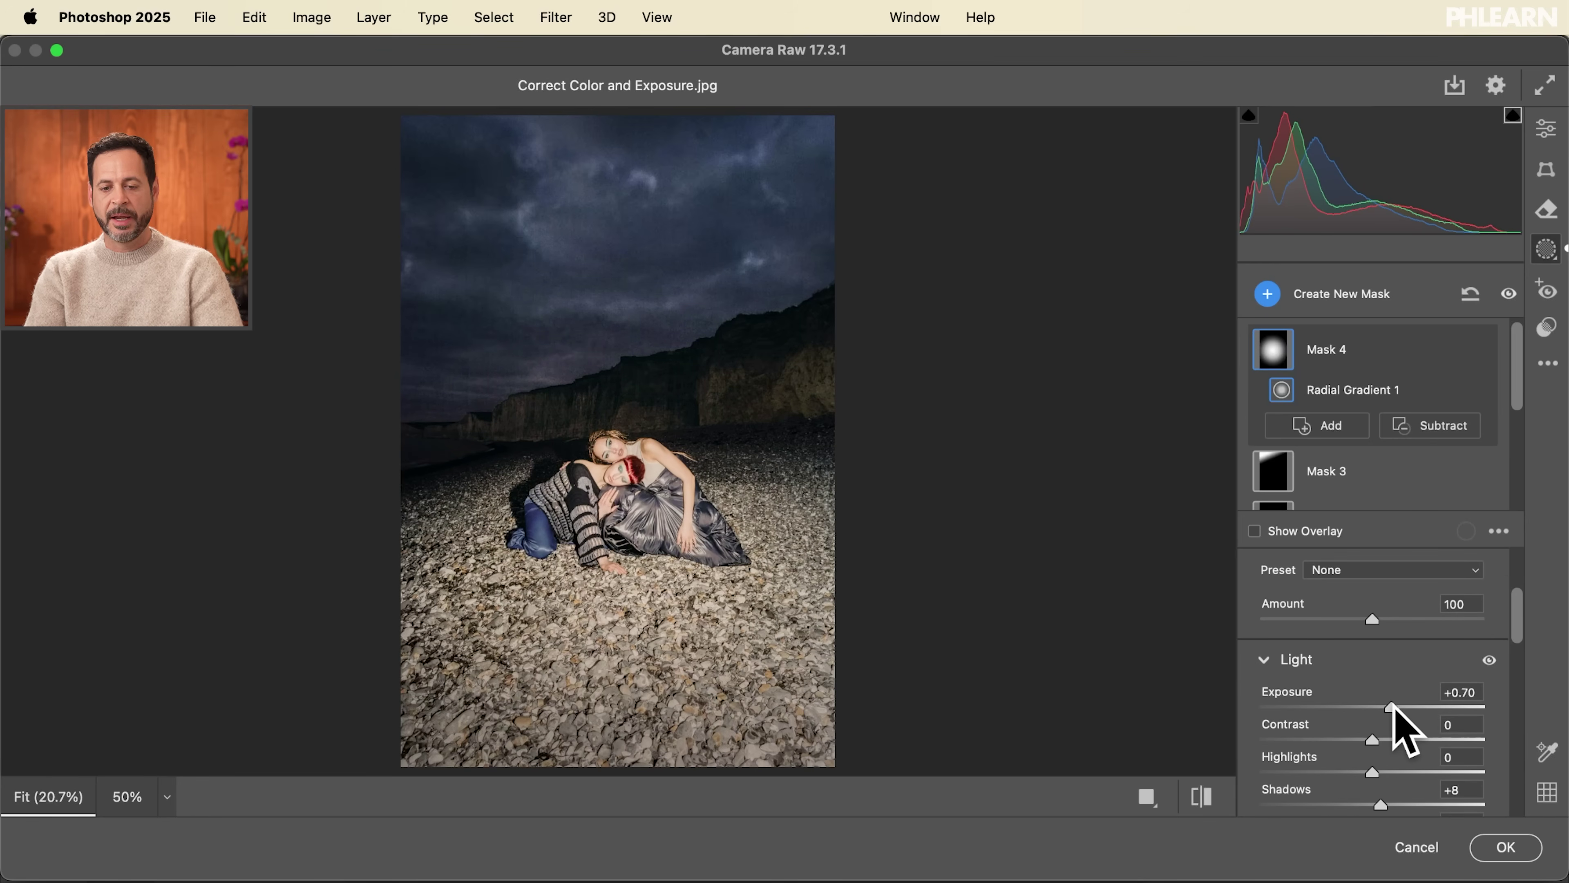
Compare the whole photo between its default and current settings, examining the couple, sky and foreground pebbles
click(1202, 798)
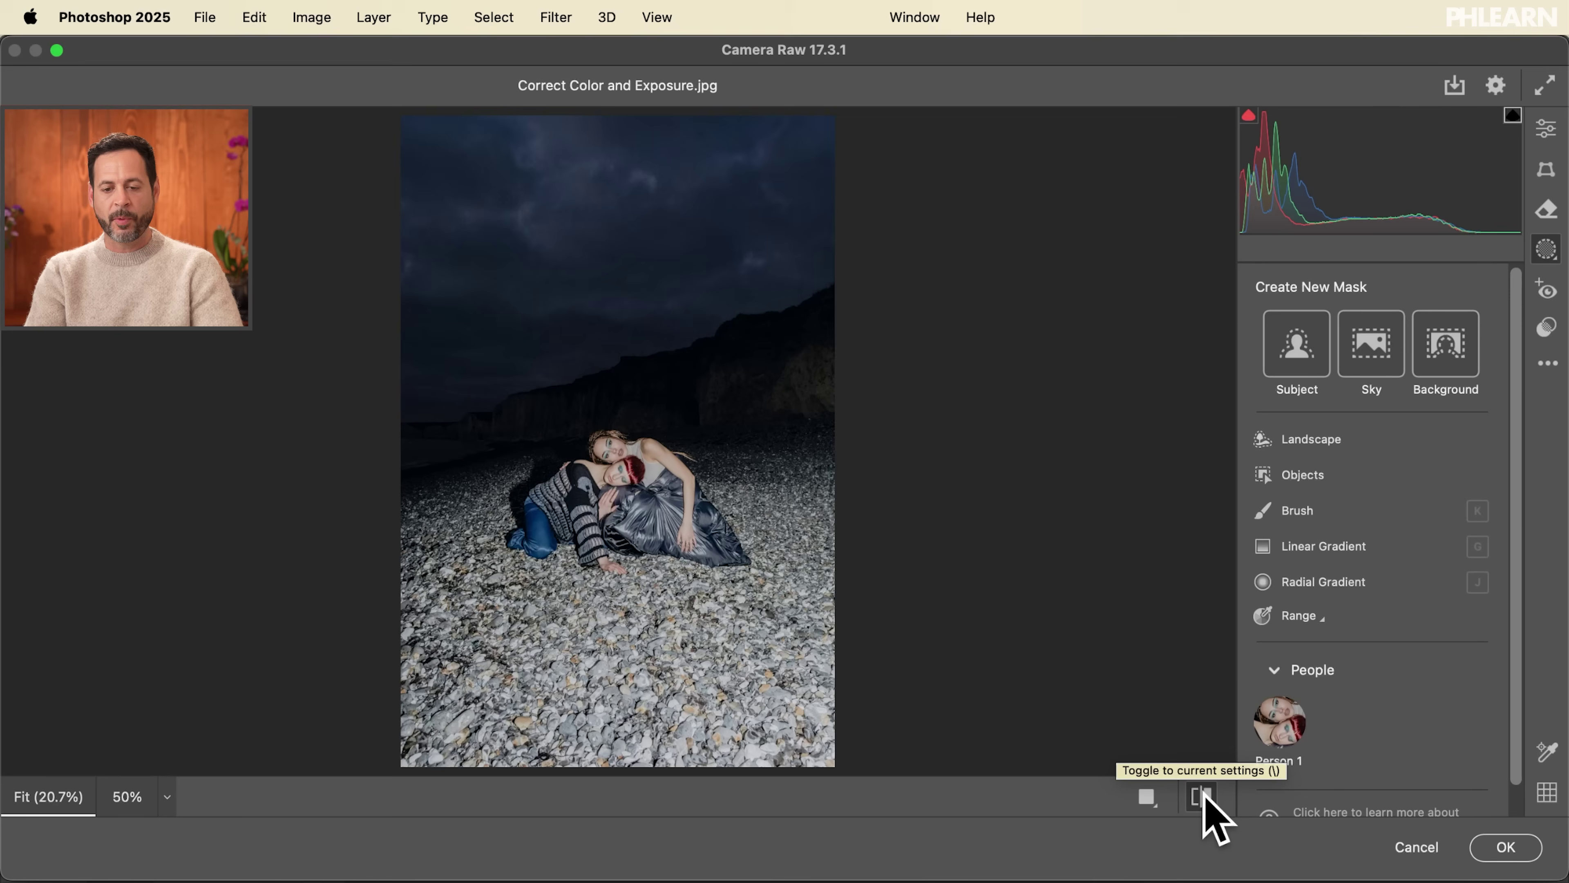
click(1202, 797)
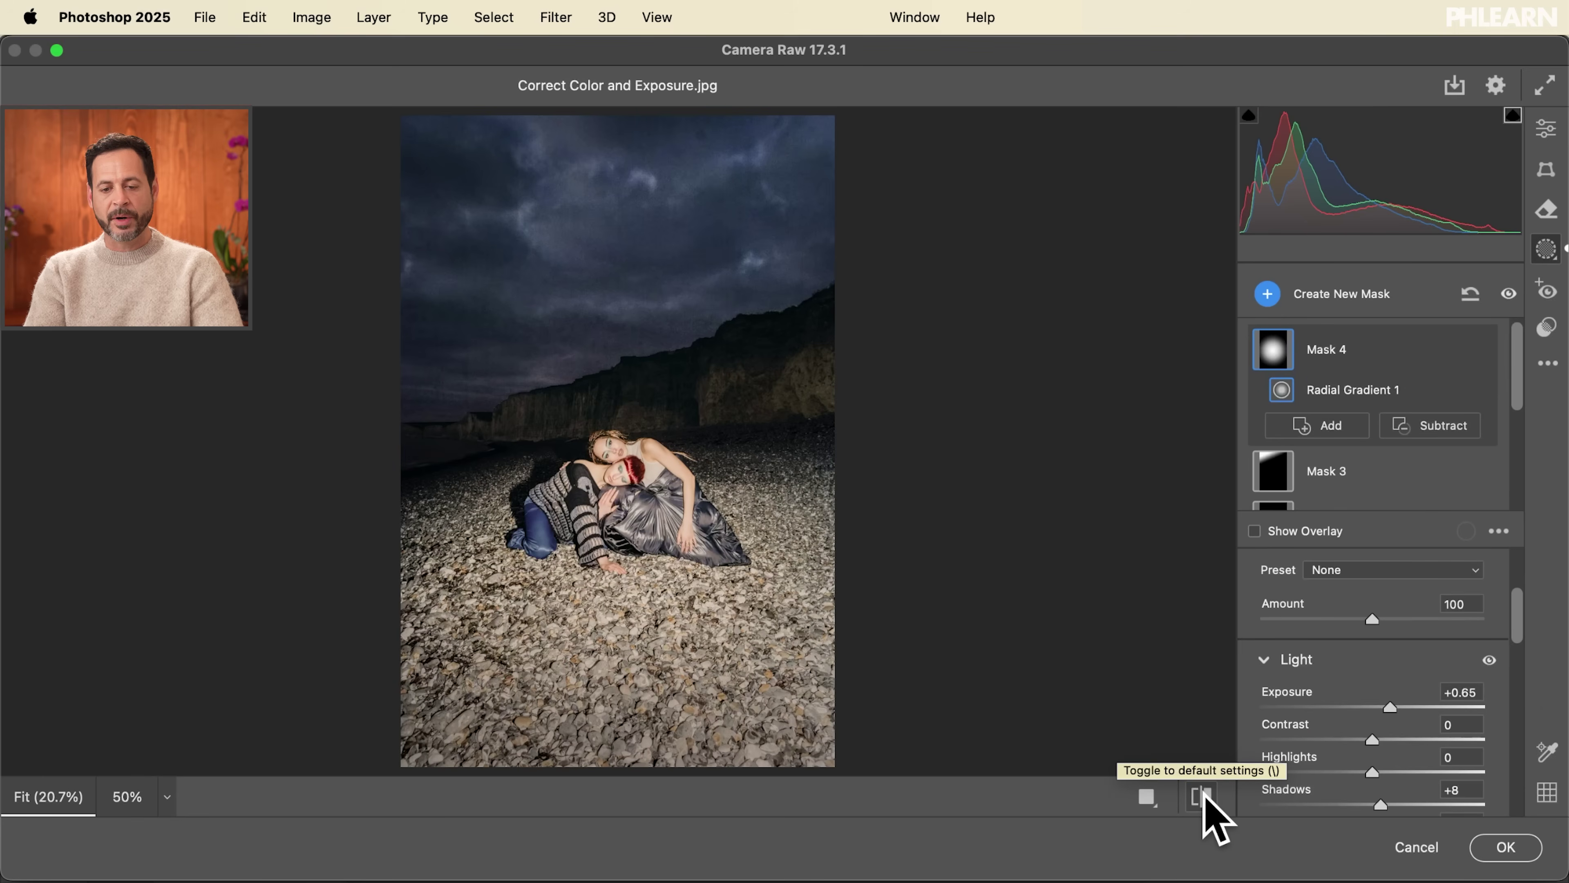
click(1202, 797)
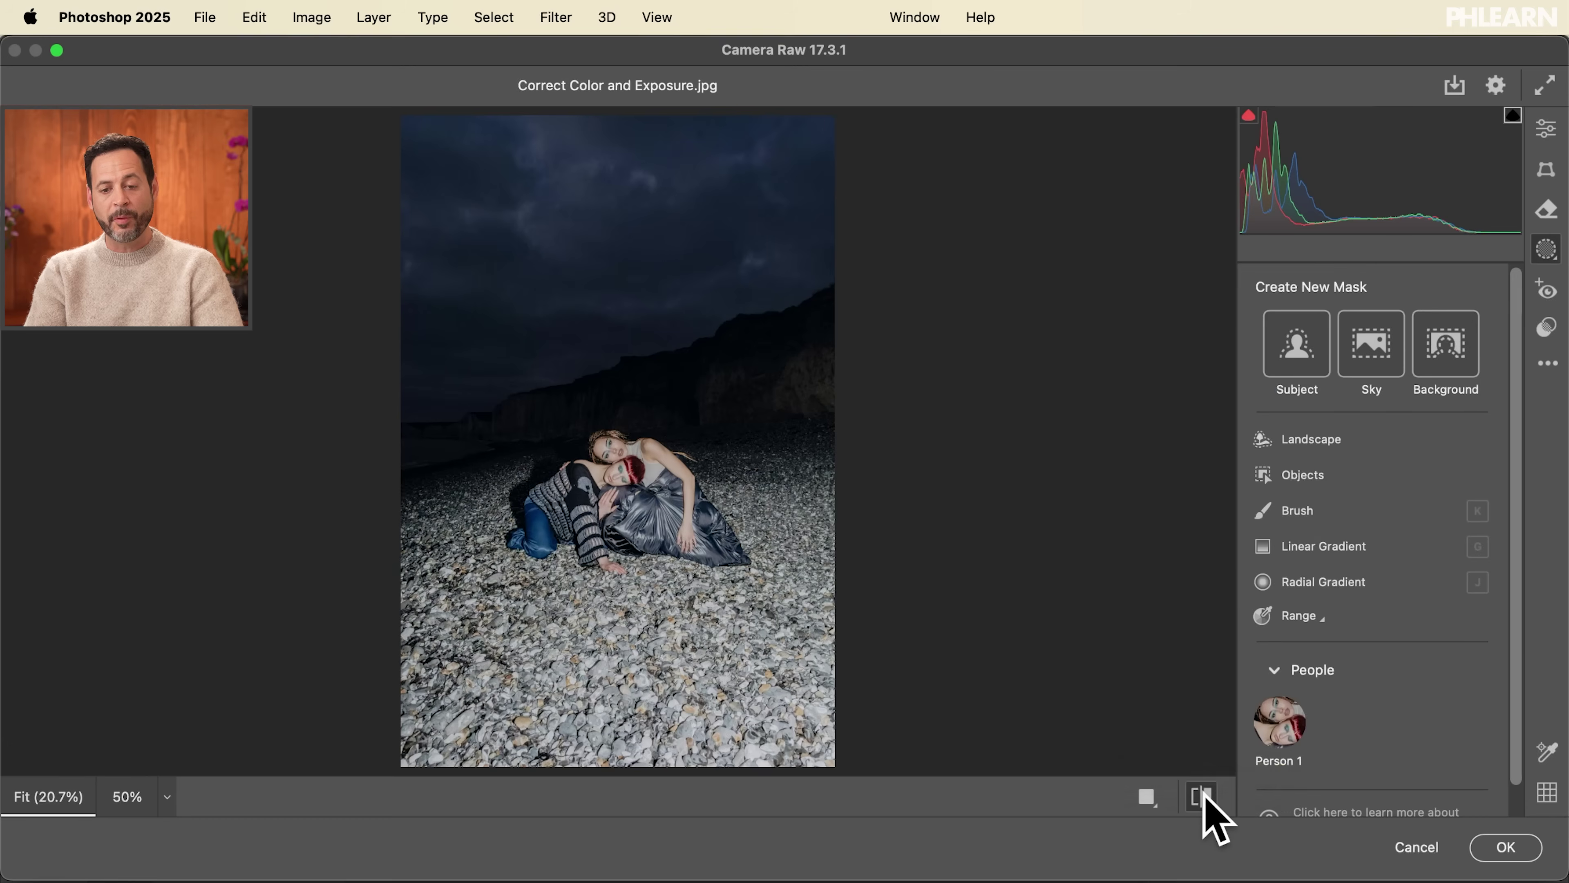
click(1202, 797)
click(1203, 797)
click(1202, 798)
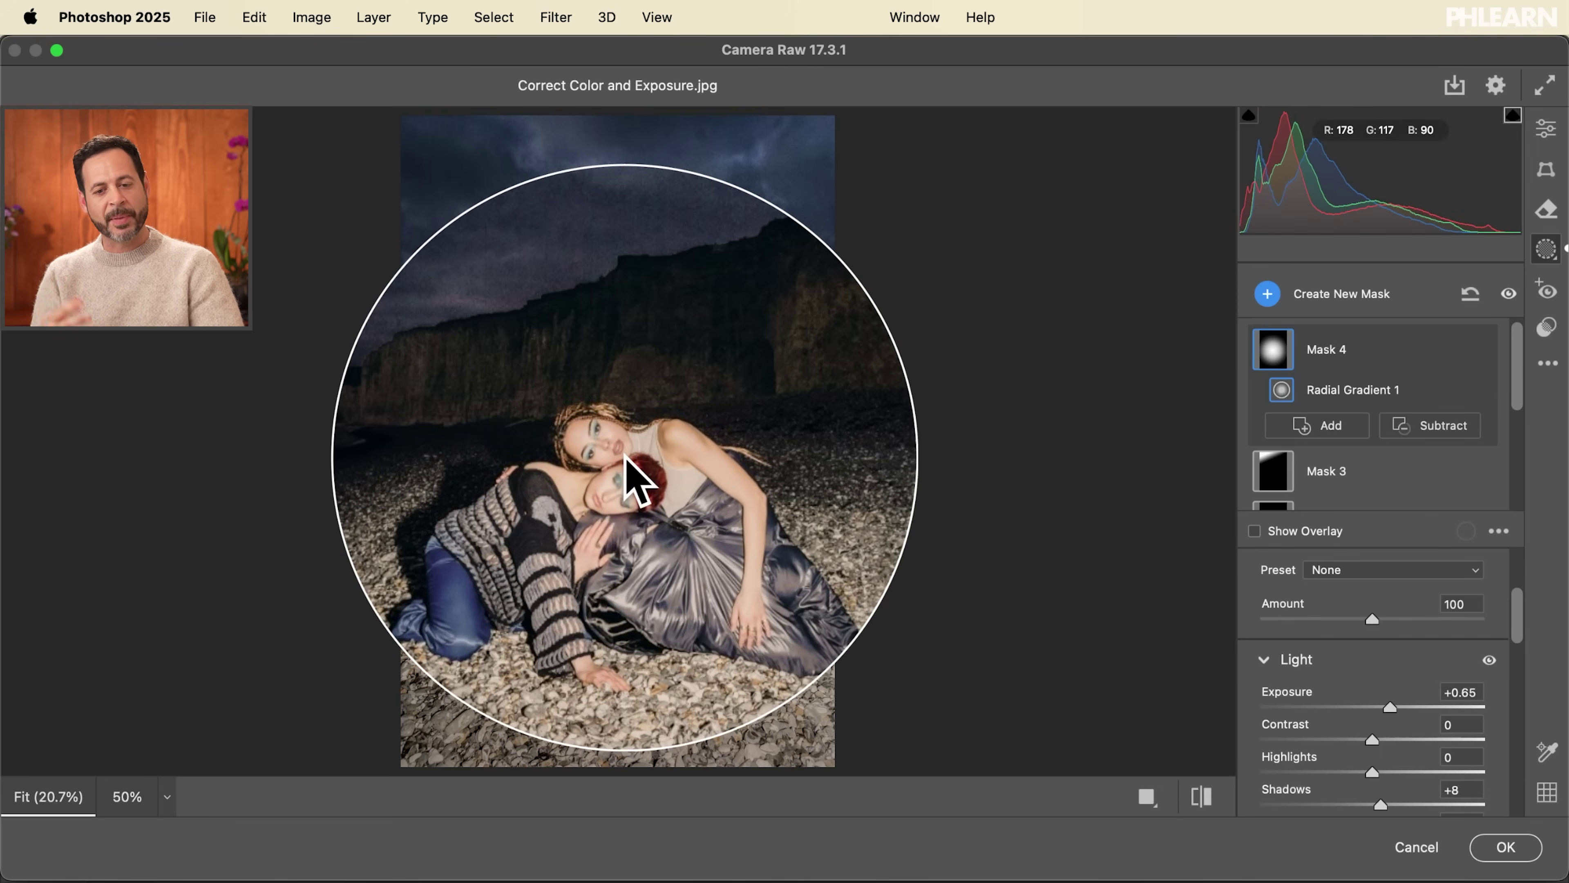
drag(630, 464, 578, 322)
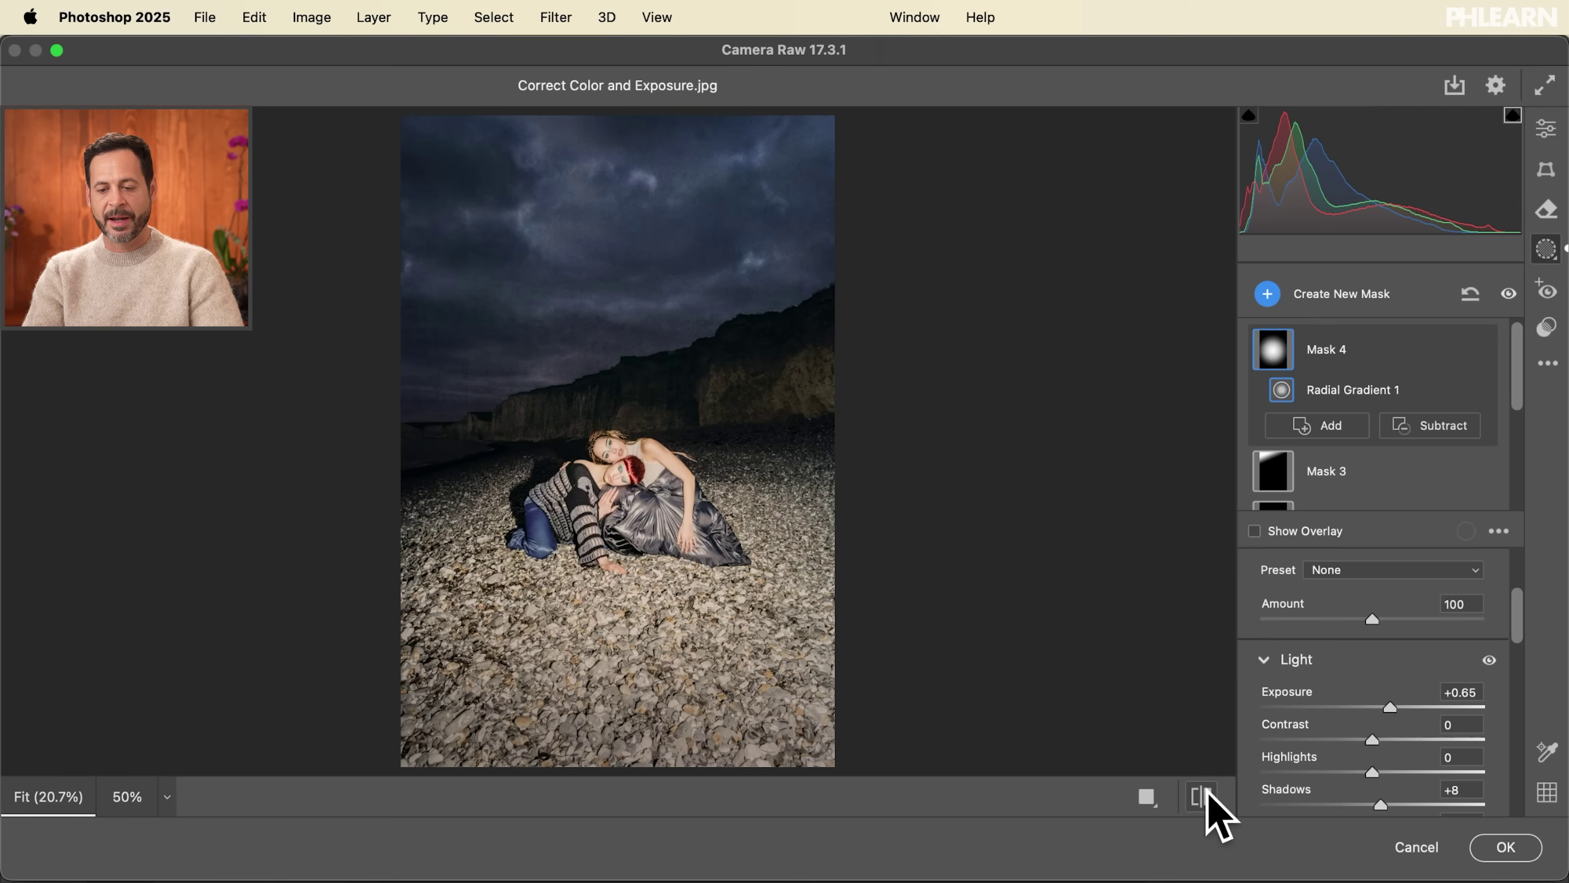
click(1208, 796)
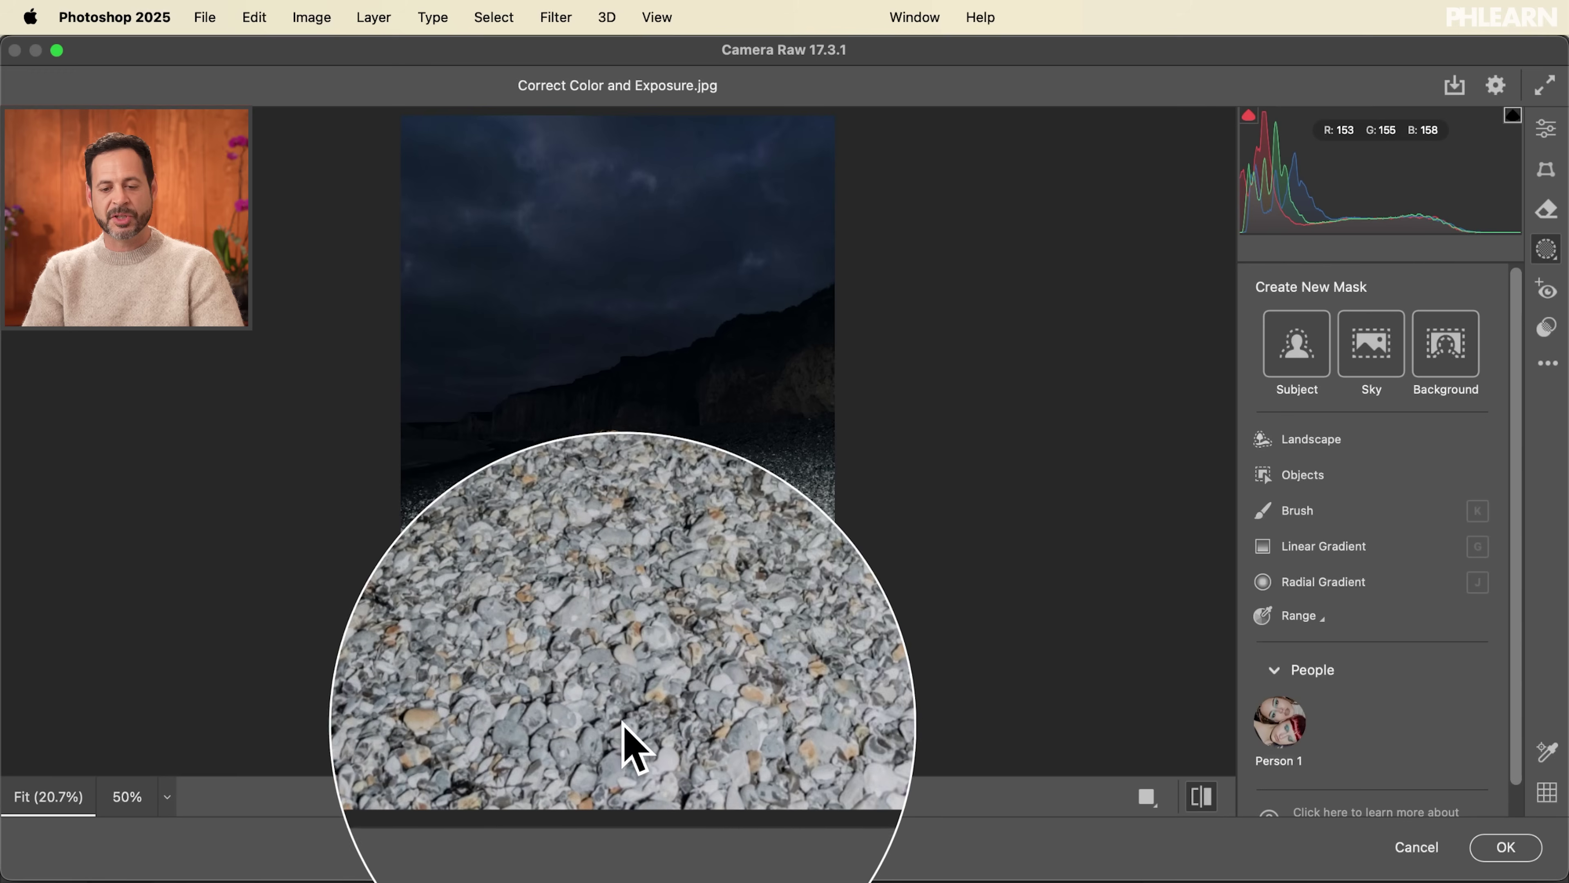
click(1204, 797)
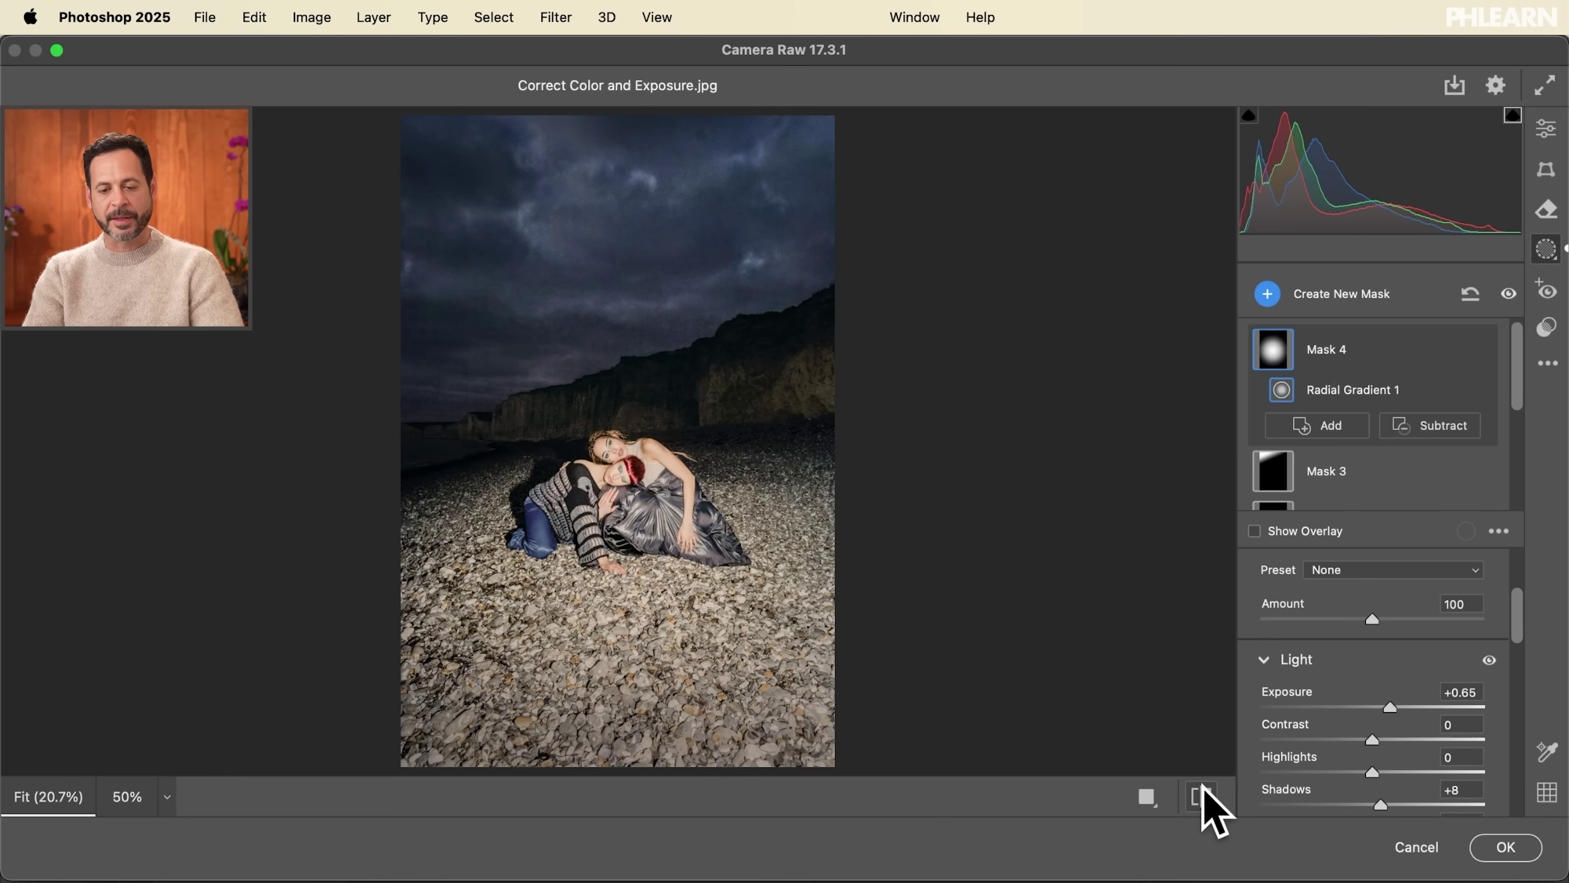
Apply the Camera Raw edits to the smart object and zoom in on the couple in the document
click(1505, 847)
key(super+0)
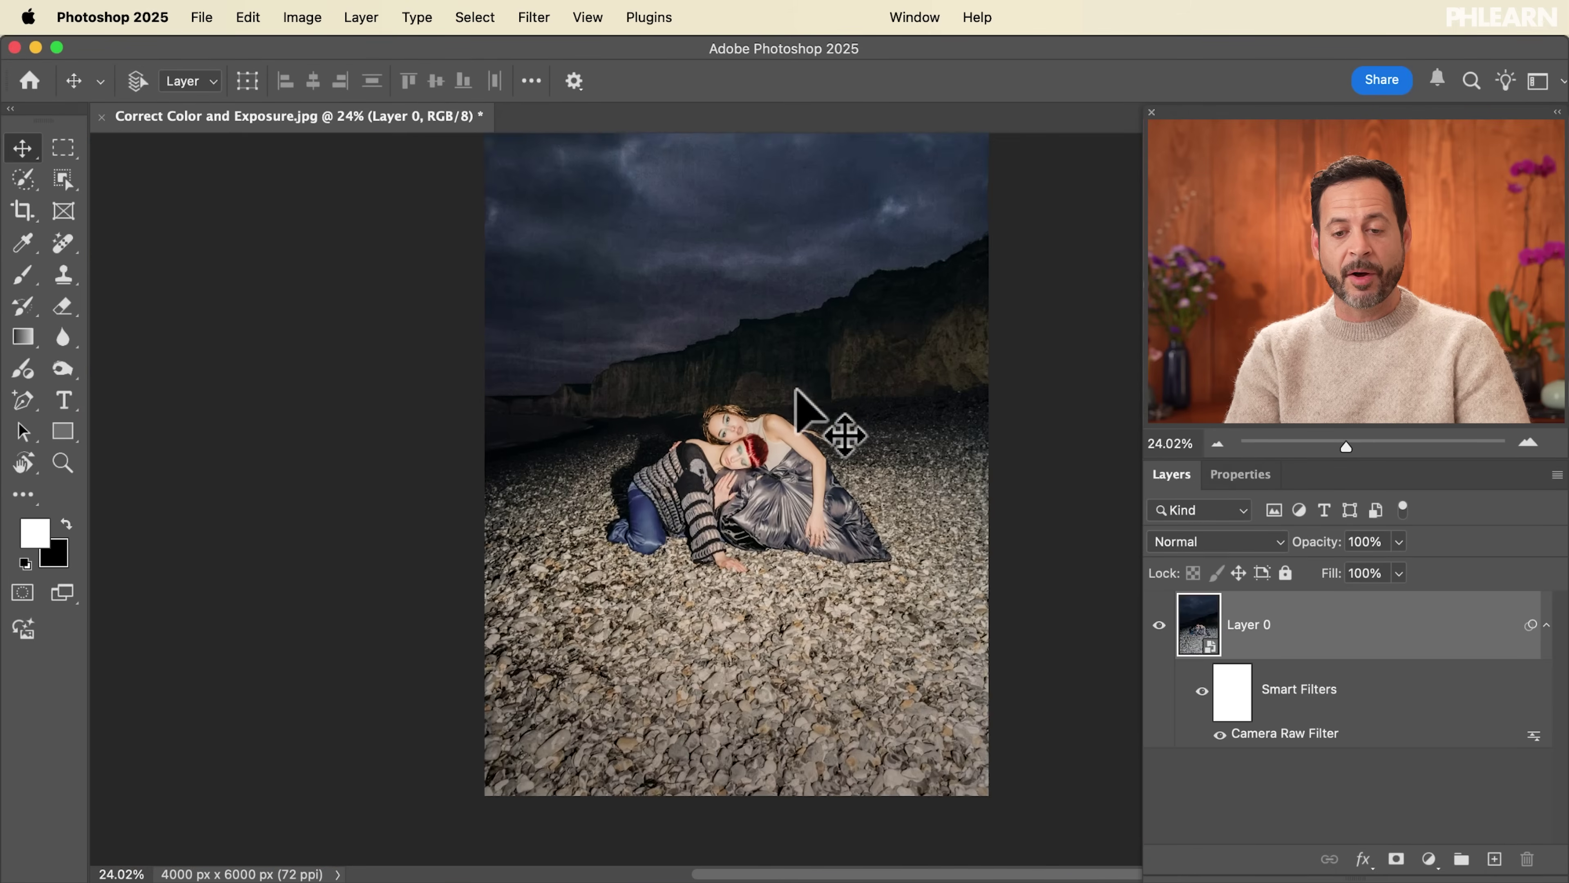
scroll(796, 391, up, 5)
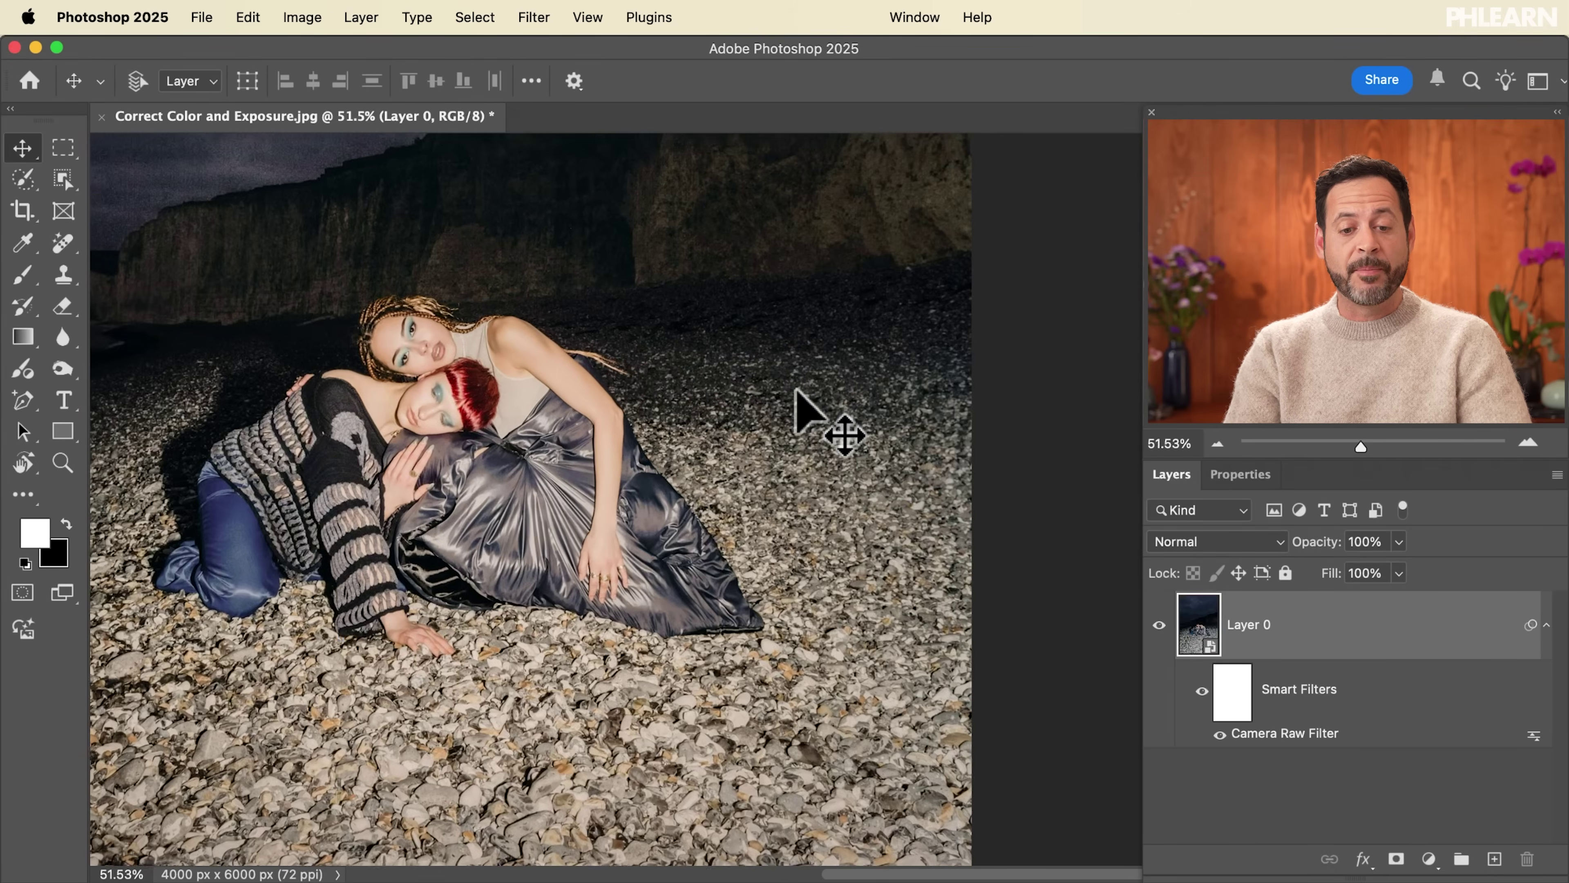
scroll(796, 390, down, 2)
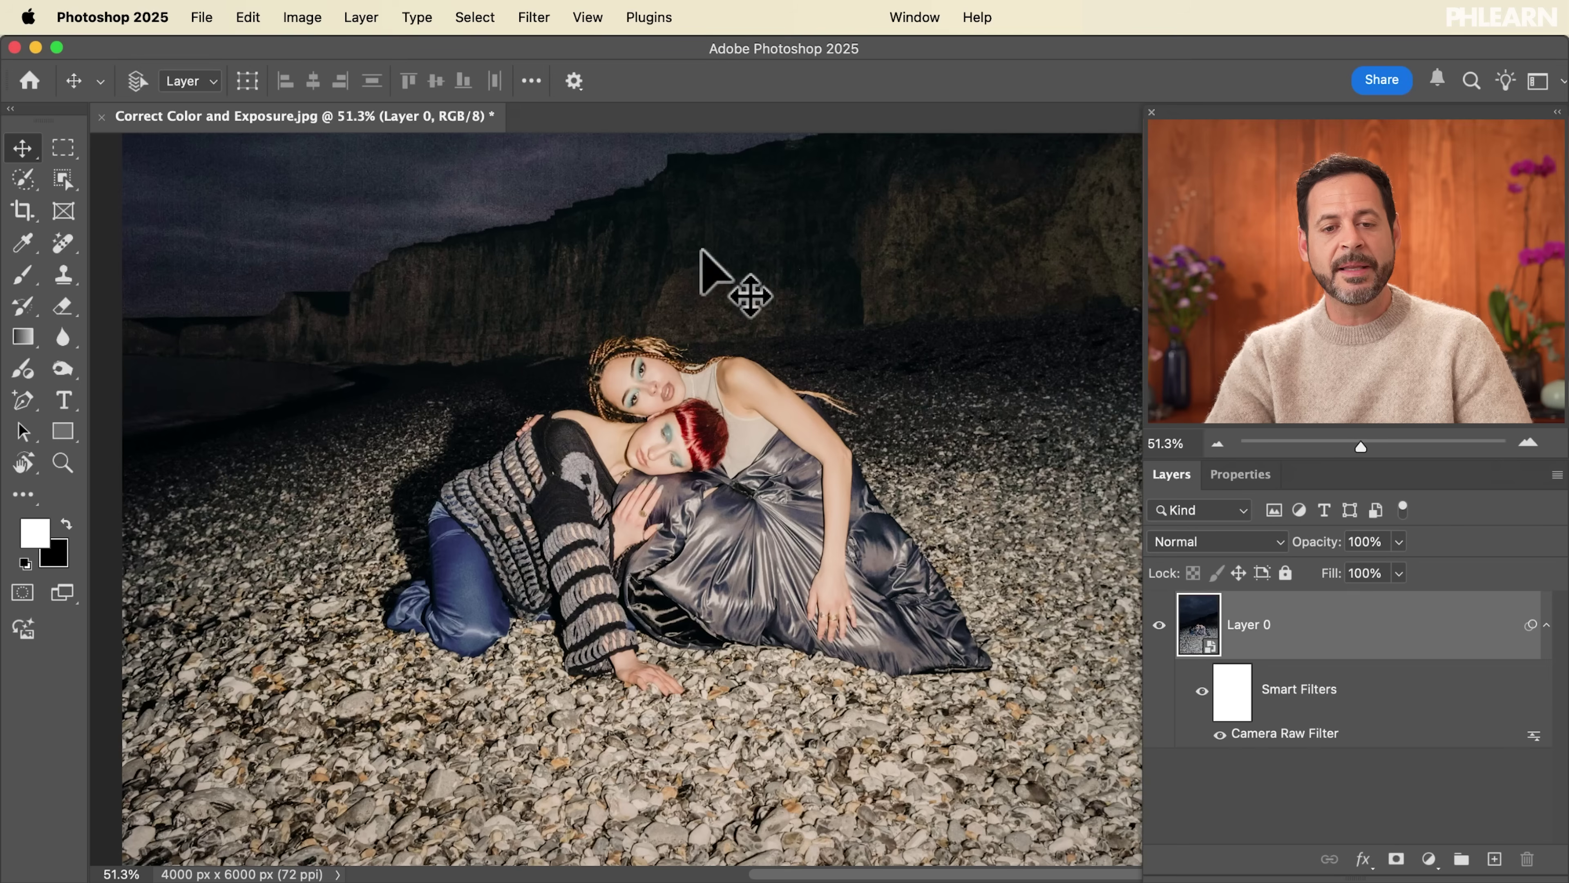
Compare the photo with and without the Camera Raw smart filter on Layer 0
click(535, 18)
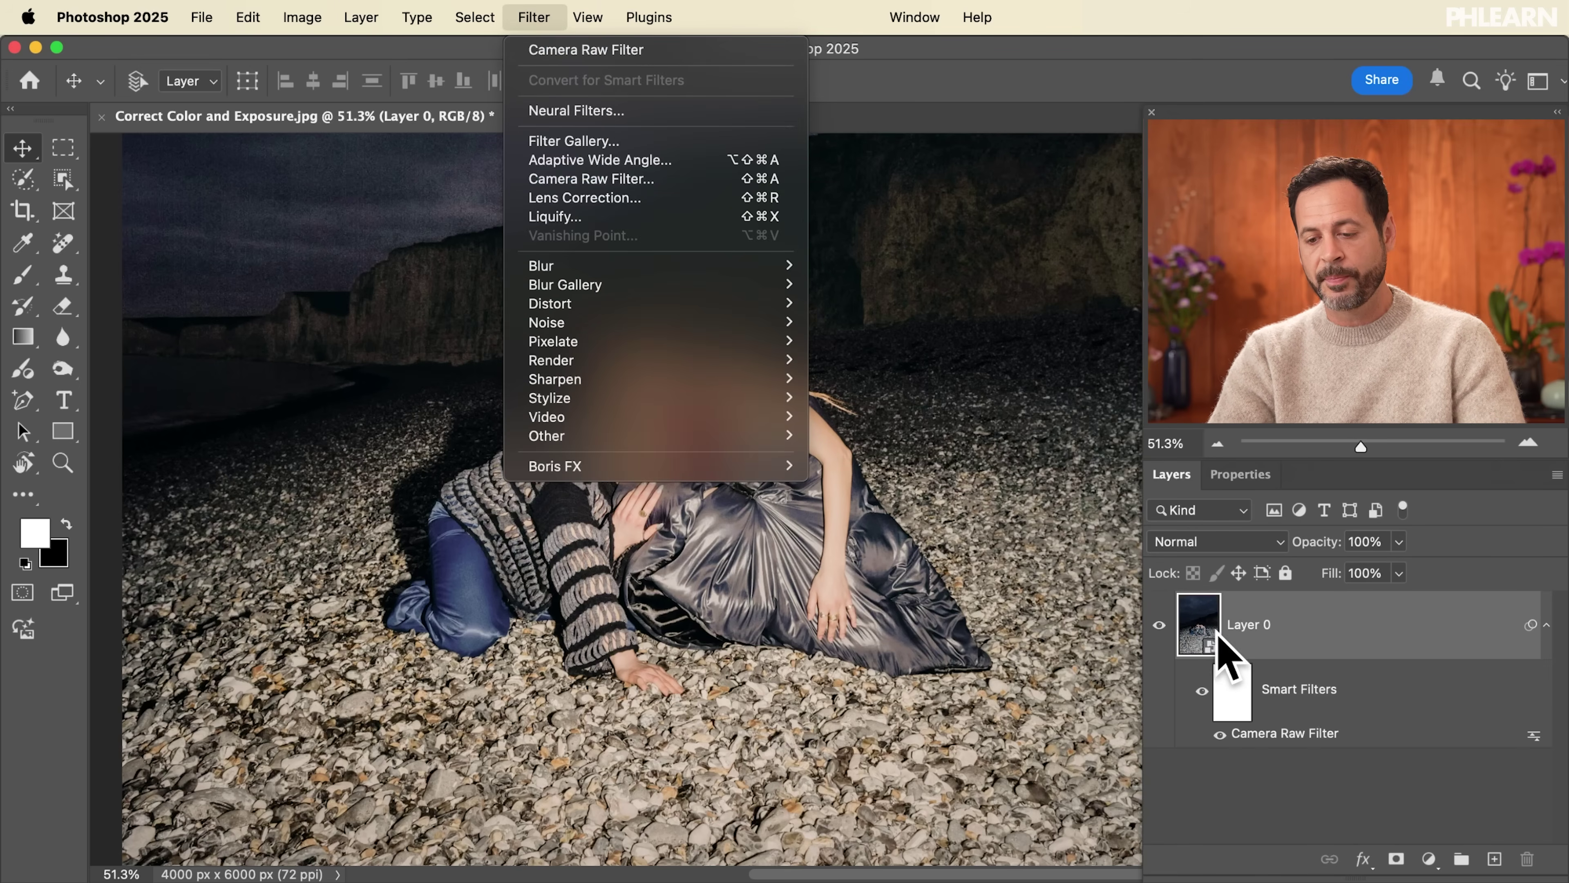
click(1220, 680)
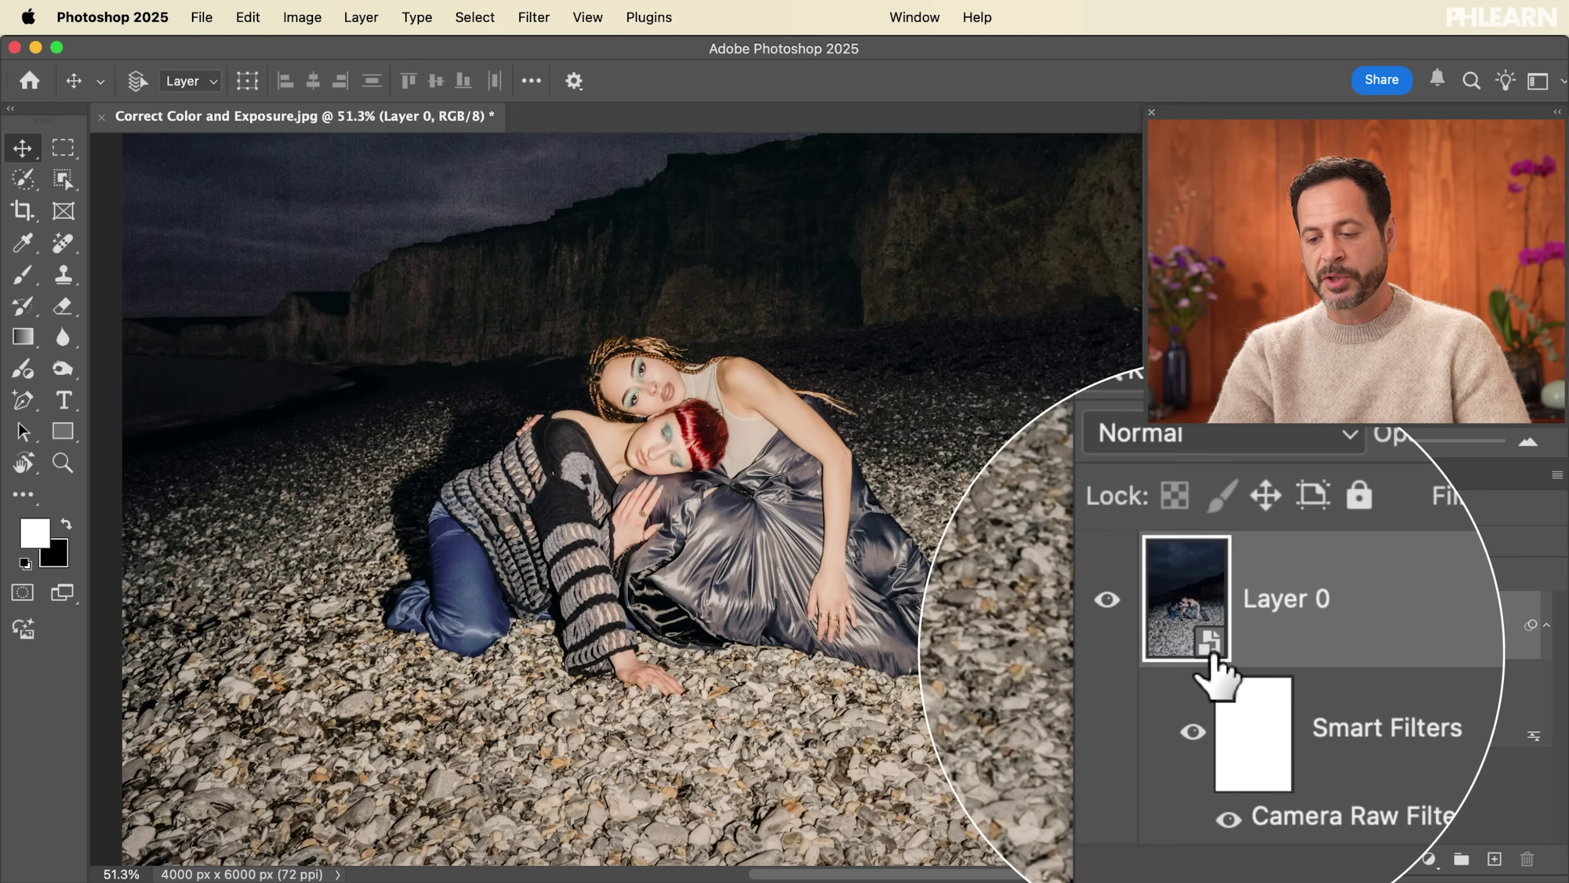
click(1220, 737)
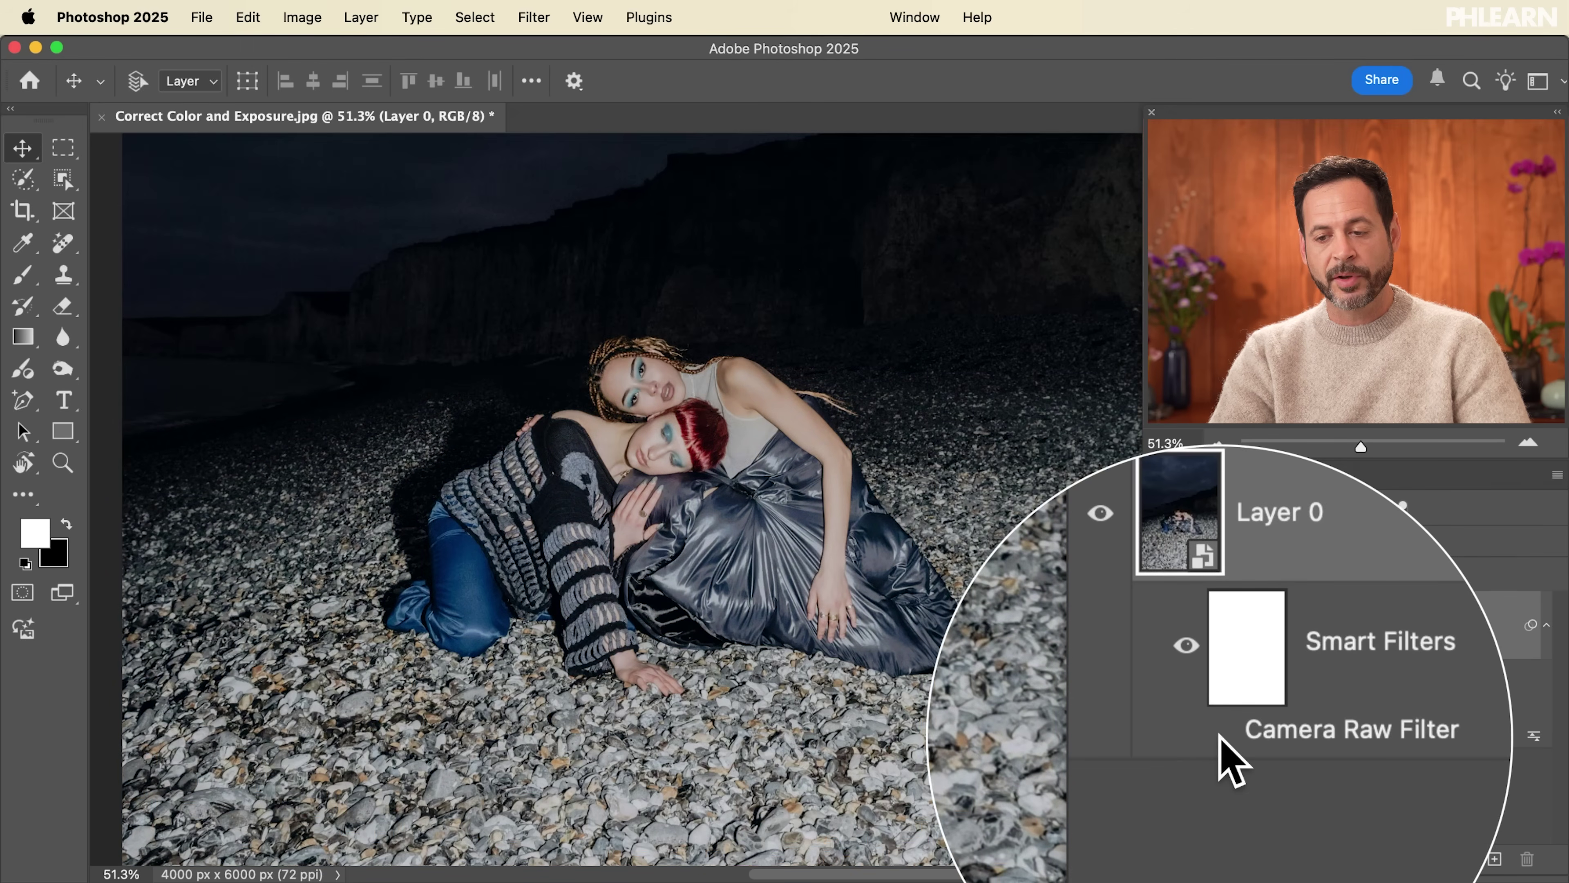
click(1220, 737)
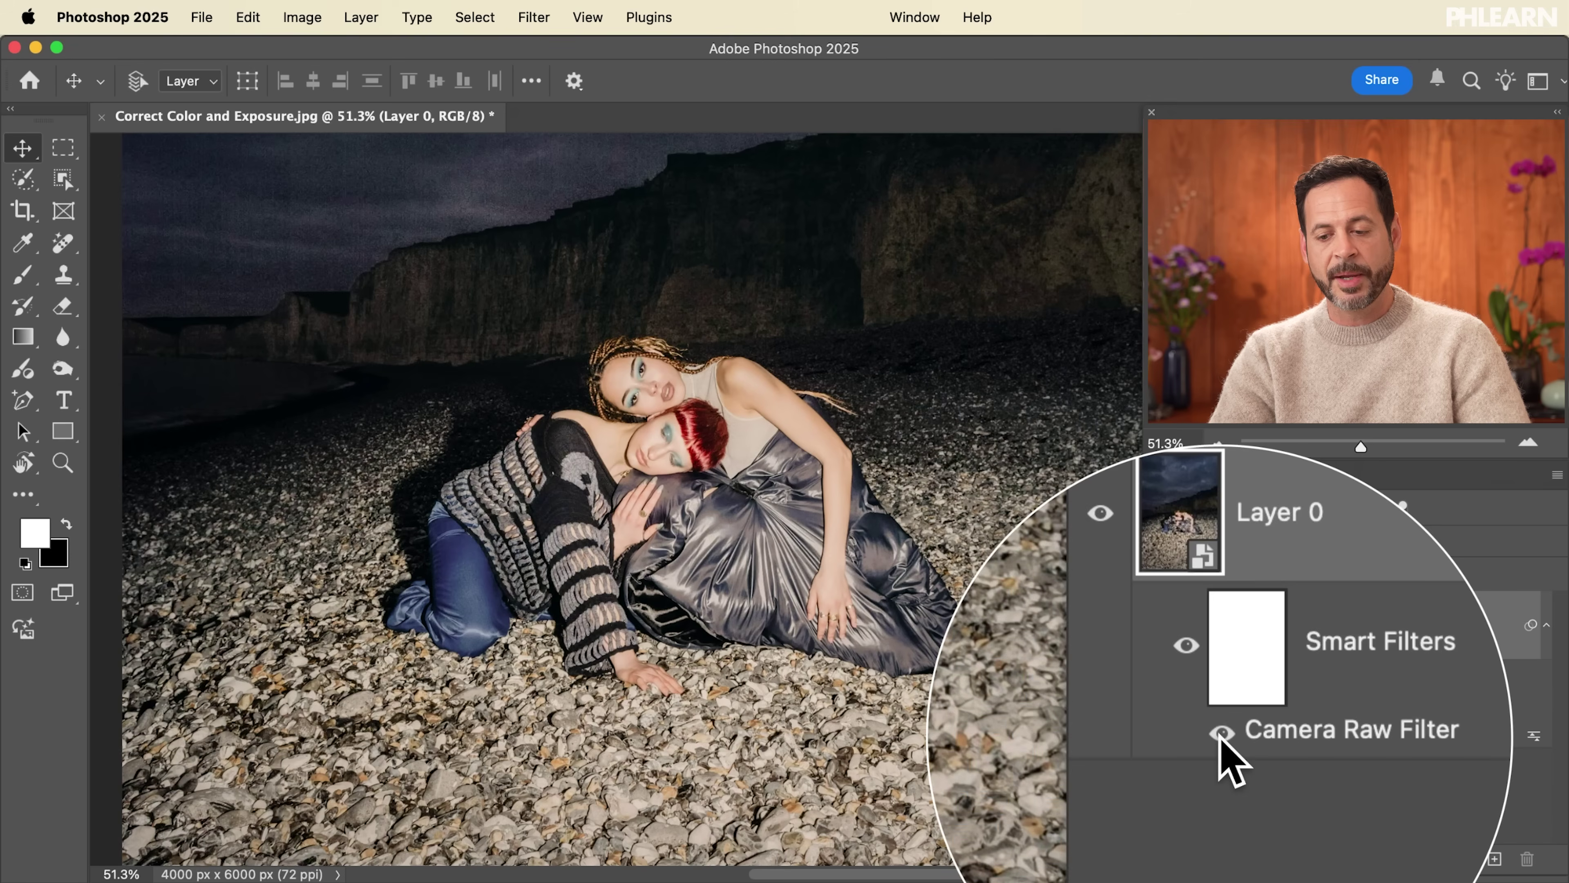
Reopen the Camera Raw smart filter's settings and select the Mountains mask for editing
double_click(1264, 737)
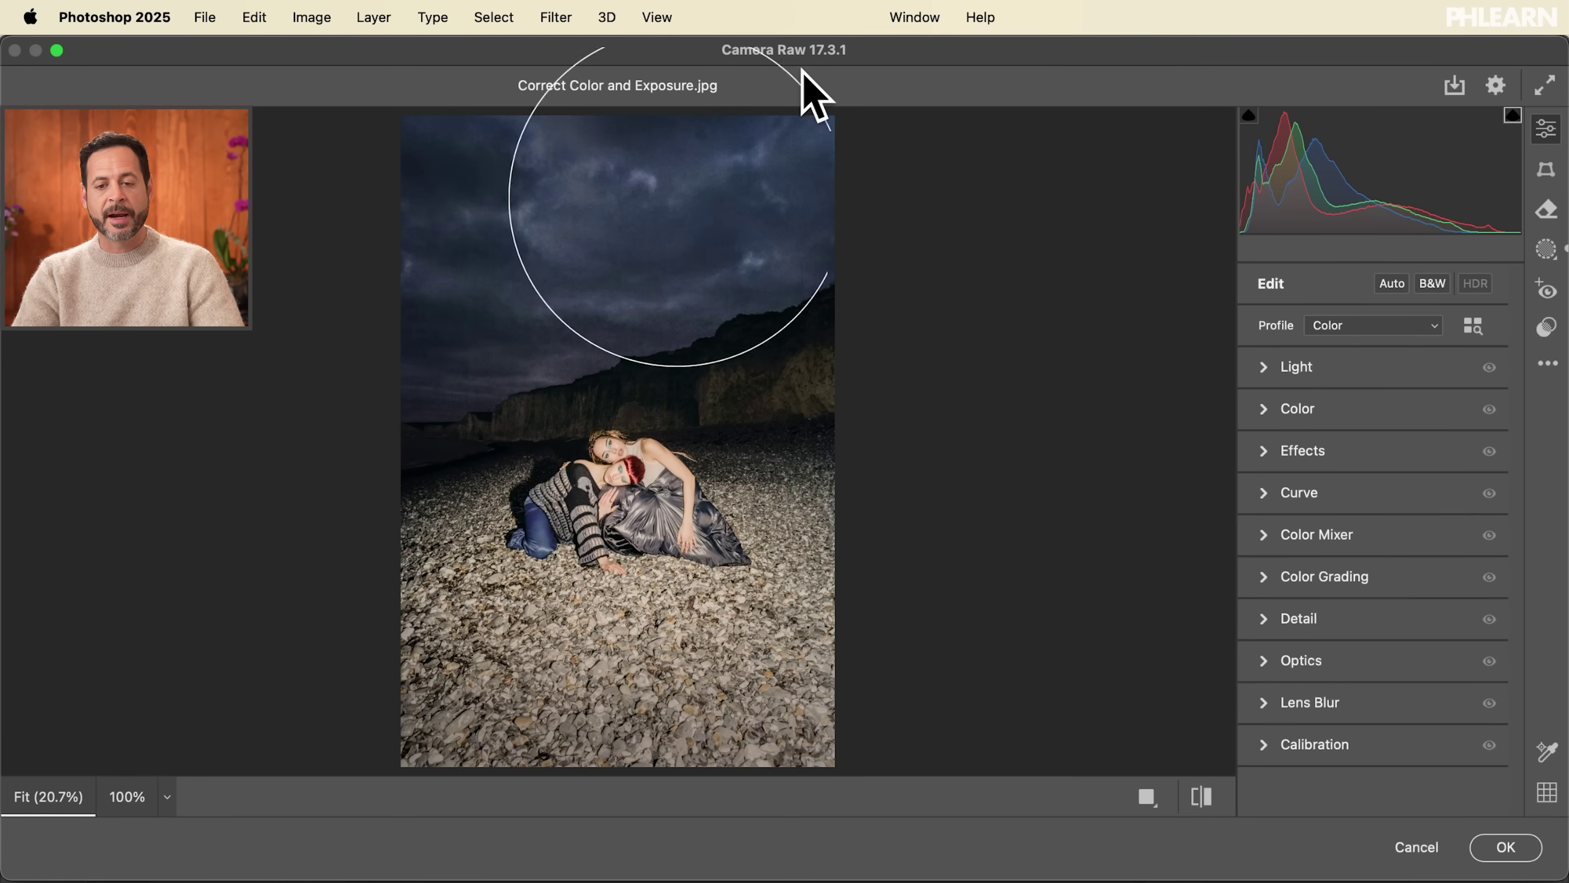
click(1546, 249)
scroll(1378, 364, down, 5)
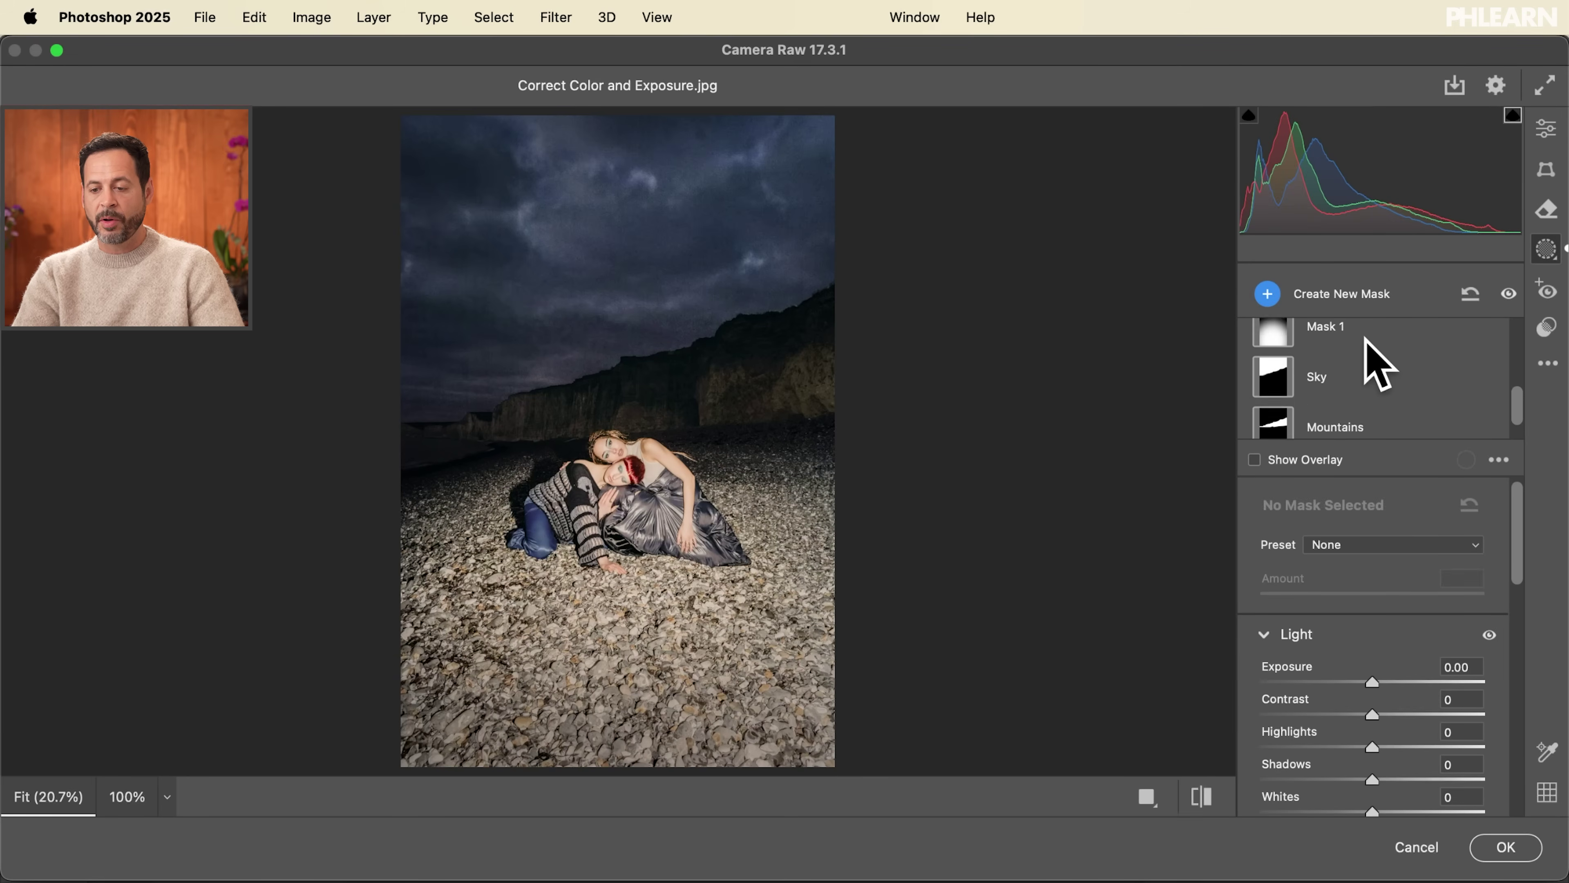
click(1351, 403)
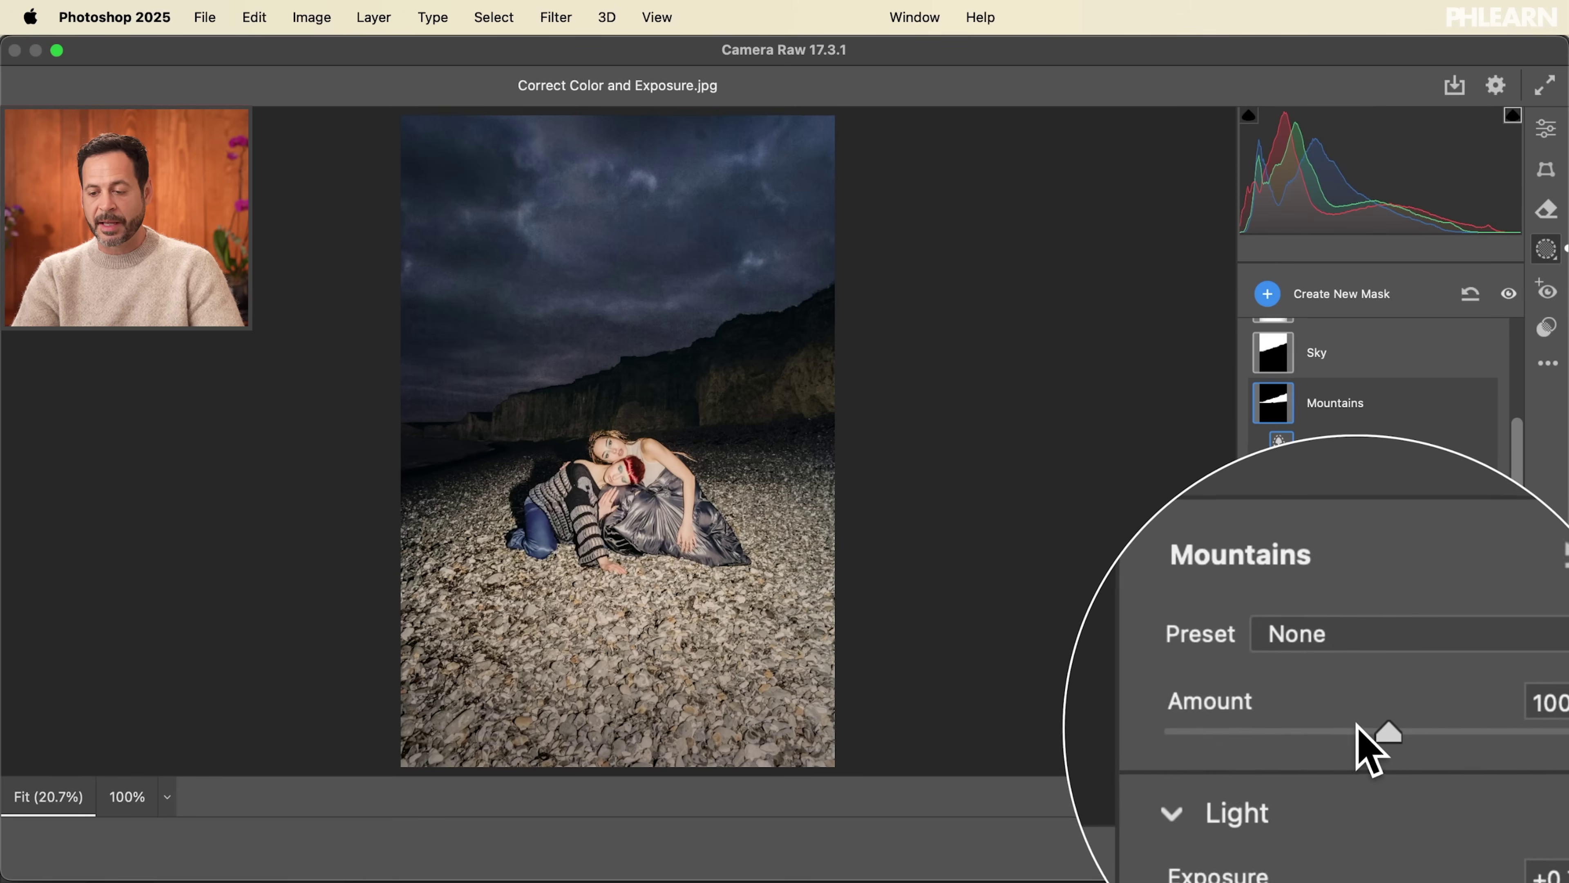
Set the overall adjustment amount of the Mountains mask to 120 and that of the Sky mask to 75
drag(1367, 727, 1395, 699)
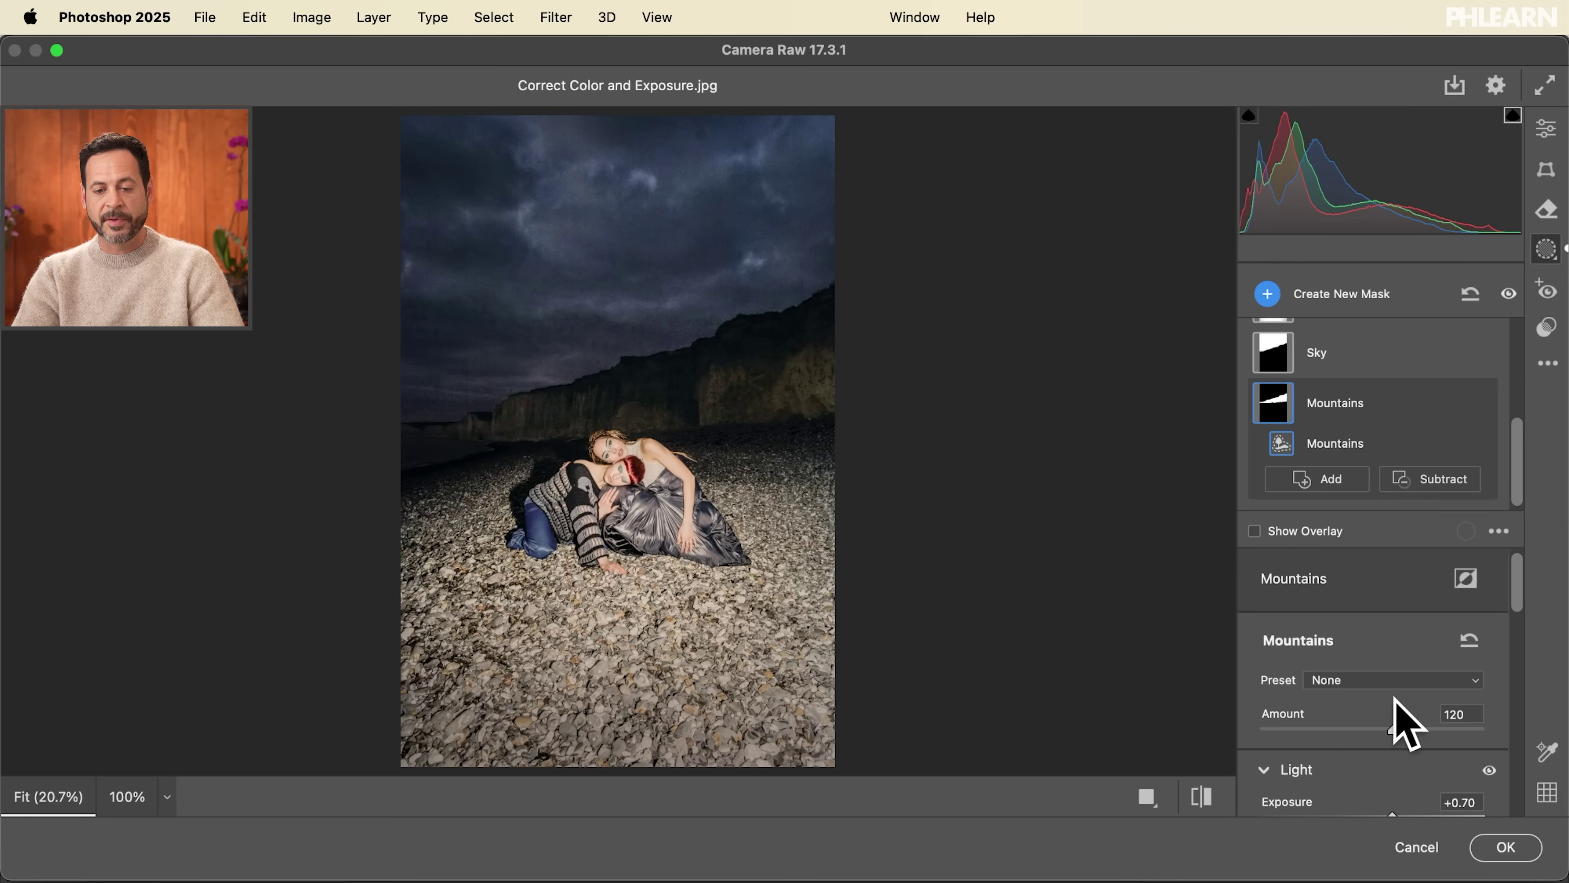
click(1347, 357)
mouse_move(1372, 730)
mouse_down()
mouse_move(1289, 745)
mouse_move(1366, 736)
mouse_move(1352, 737)
mouse_up()
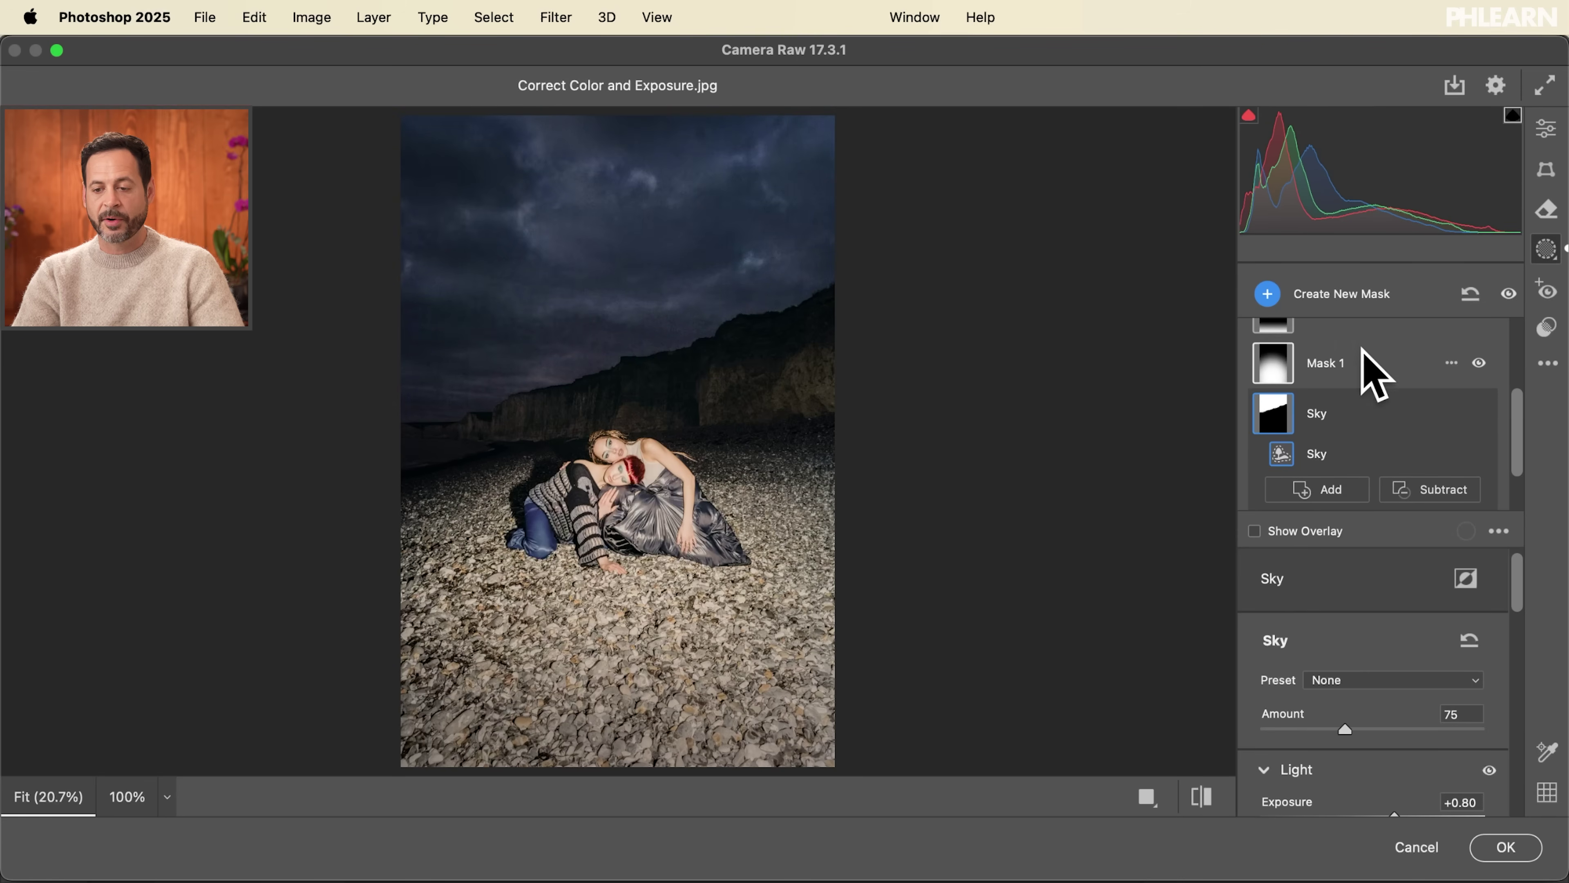
Fine-tune the overall adjustment amount of Mask 2, the linear gradient on the foreground pebbles
scroll(1362, 371, up, 3)
click(1339, 380)
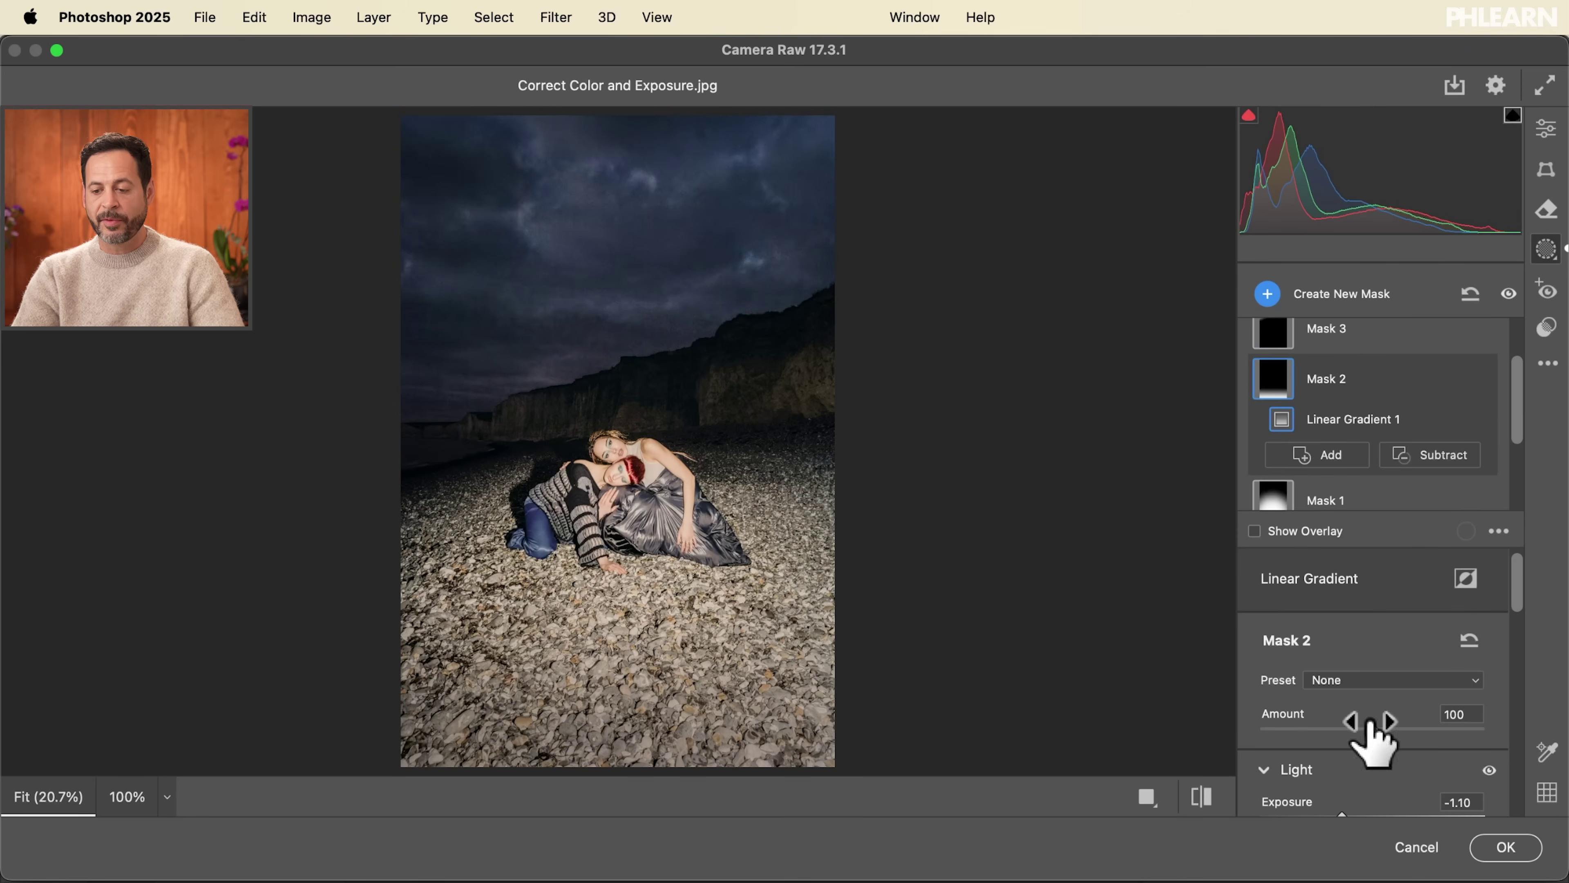
mouse_move(1369, 729)
mouse_down()
mouse_move(1282, 736)
mouse_move(1426, 741)
mouse_move(1373, 736)
mouse_move(1373, 720)
mouse_up()
Set the feather of Mask 4's radial gradient to 89 and apply the updated Camera Raw edits to the smart object
scroll(1363, 414, up, 2)
click(1341, 352)
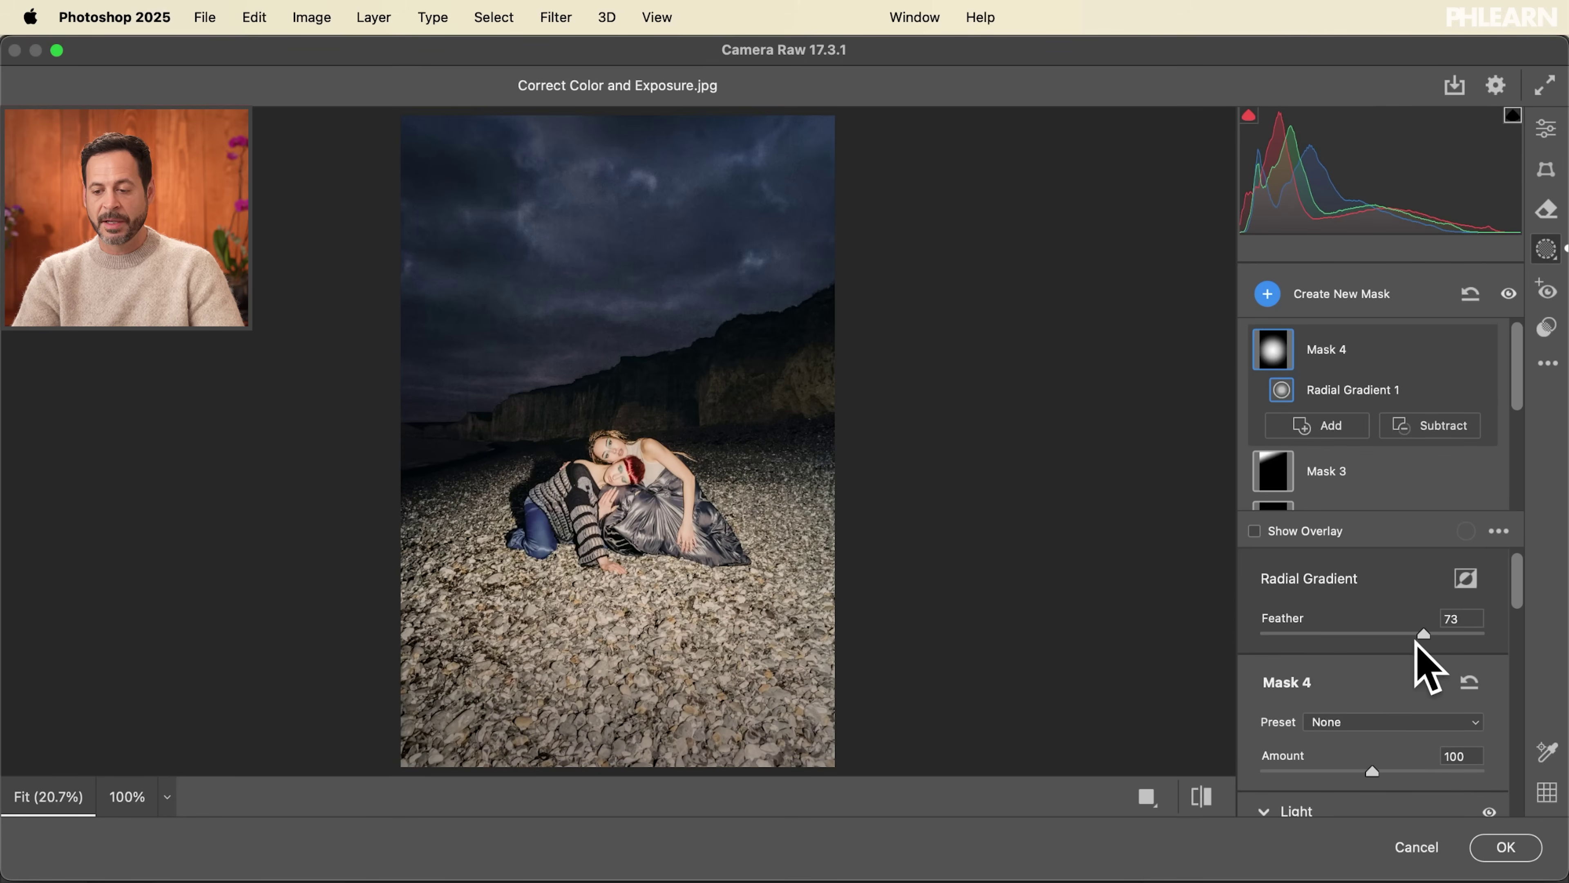
mouse_move(1423, 629)
mouse_down()
mouse_move(1331, 626)
mouse_move(1450, 626)
mouse_move(1442, 615)
mouse_up()
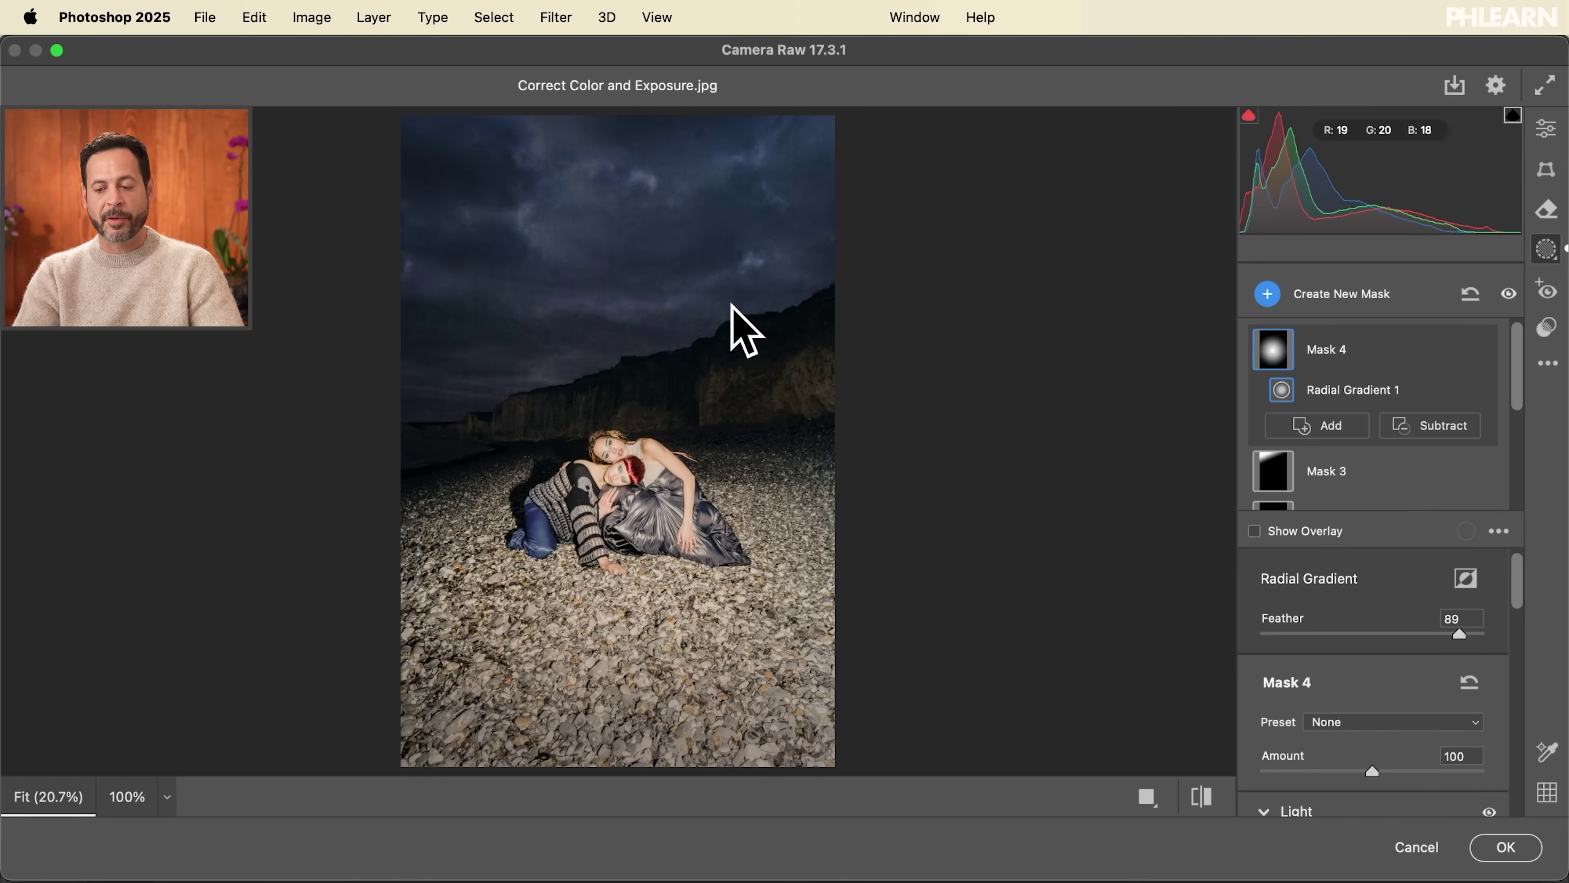
click(1495, 844)
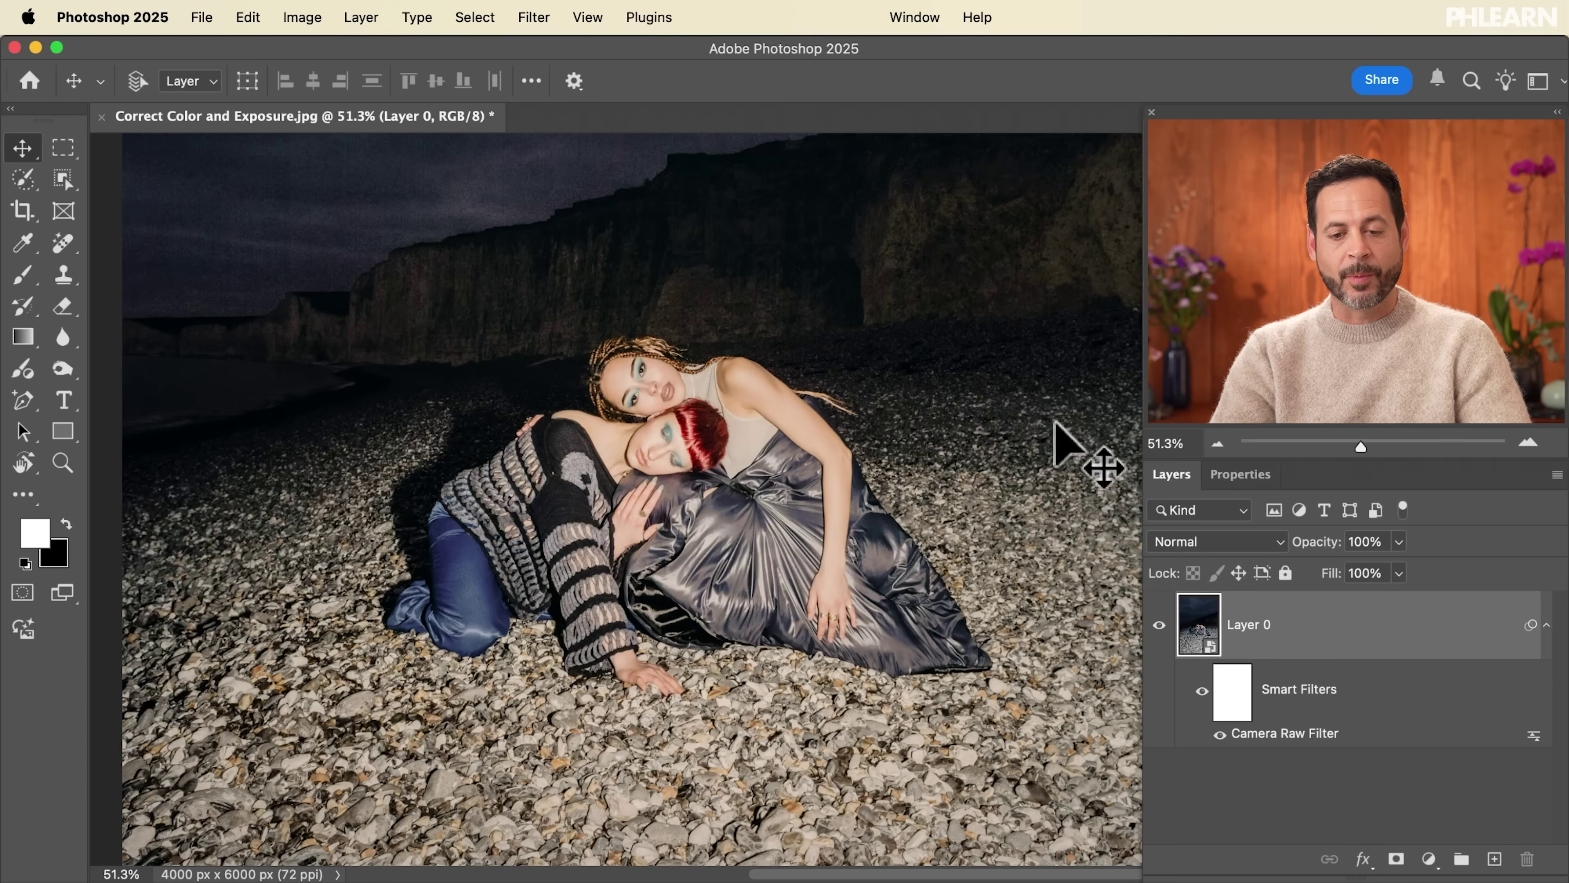
scroll(894, 396, up, 5)
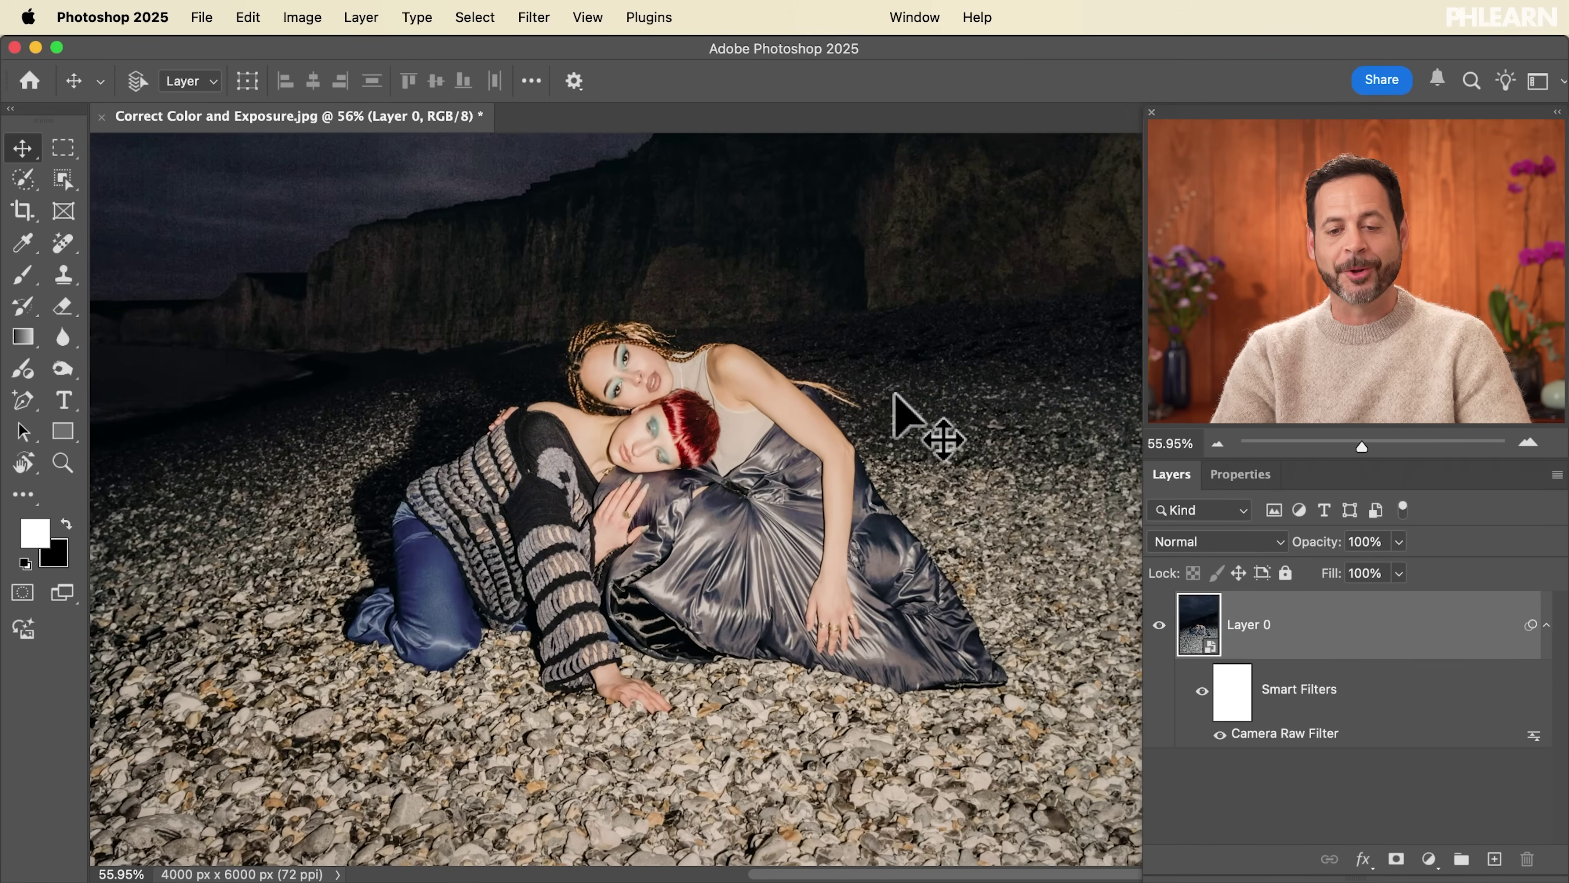